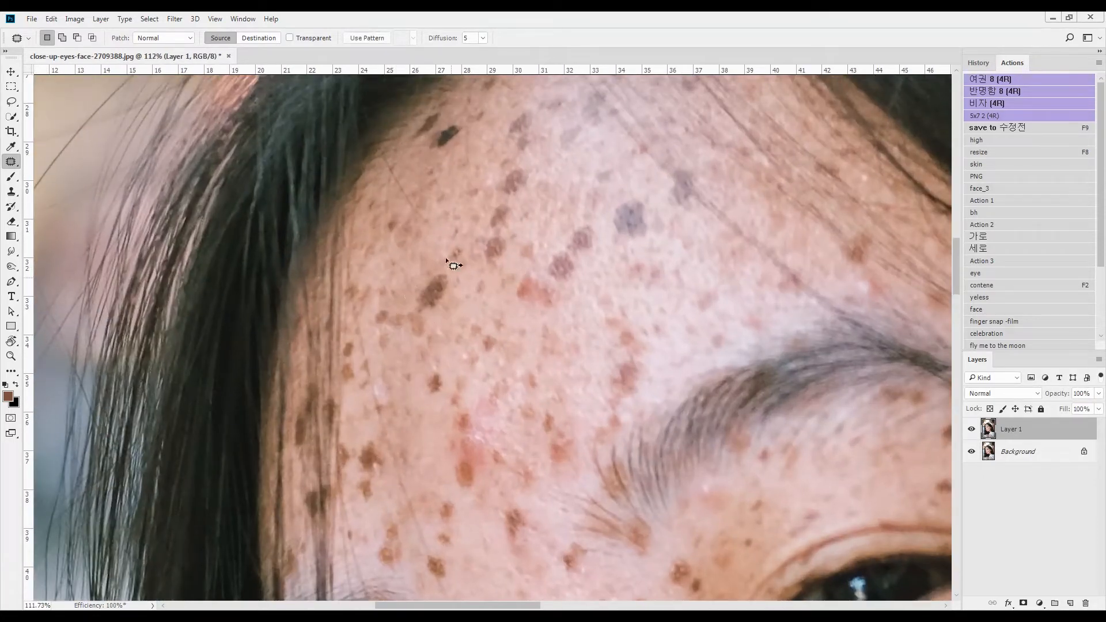
- Outline the grey mole and dark spots on the upper forehead with the Patch tool and fill them using the contene action
scroll(461, 260, up, 3)
mouse_move(522, 276)
mouse_down()
mouse_move(526, 358)
mouse_move(588, 368)
mouse_up()
key(F2)
key(F2)
drag(670, 345, 674, 333)
key(F2)
key(Return)
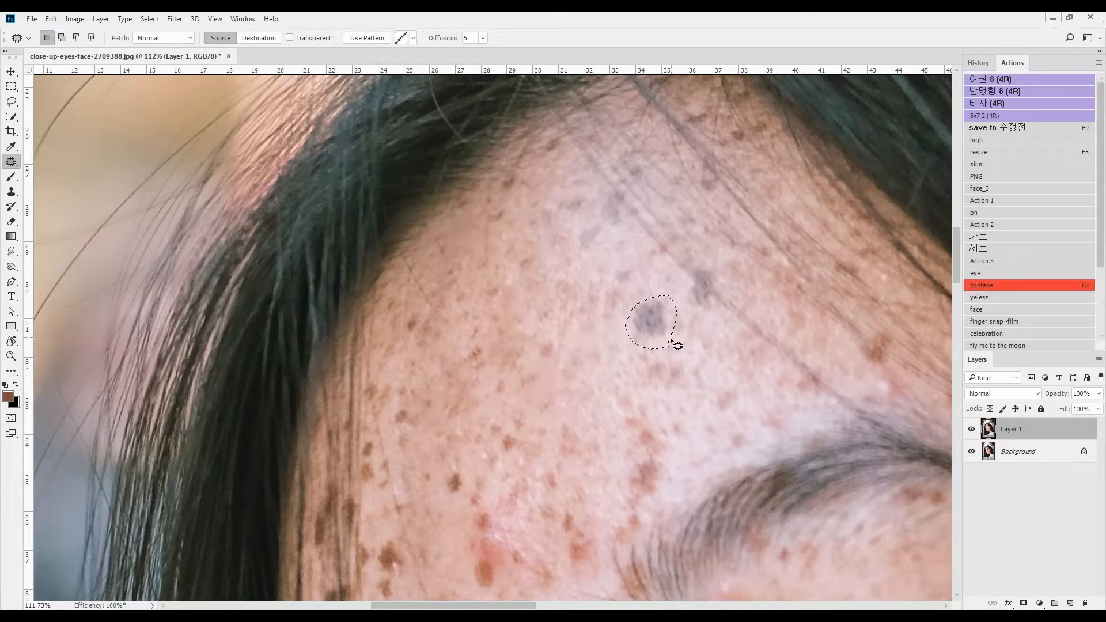
- Select the remaining darker spots across the middle of the forehead and fill them with the contene action
drag(617, 400, 695, 207)
mouse_move(556, 307)
mouse_down()
mouse_move(585, 314)
mouse_move(542, 305)
mouse_up()
key(F2)
key(F2)
drag(551, 388, 569, 278)
drag(562, 293, 578, 321)
key(F2)
drag(511, 361, 519, 364)
key(F2)
- Outline and fill the red and brown spots on the lower forehead above the eyebrows with the contene action
mouse_move(589, 455)
mouse_down()
mouse_move(601, 467)
mouse_move(640, 414)
mouse_up()
key(F2)
key(F2)
drag(630, 345, 638, 340)
key(F2)
drag(487, 298, 496, 268)
key(F2)
mouse_move(657, 297)
mouse_down()
mouse_move(544, 328)
mouse_move(564, 303)
mouse_up()
key(F2)
- Clear the spots left around the forehead, working down towards the area between the eyebrows, with the contene action
drag(641, 233, 580, 324)
mouse_move(580, 324)
mouse_down()
mouse_move(551, 246)
mouse_move(568, 329)
mouse_up()
mouse_move(815, 194)
mouse_down()
mouse_move(643, 257)
mouse_move(644, 234)
mouse_up()
key(F2)
key(F2)
drag(389, 568, 475, 342)
key(F2)
drag(442, 385, 481, 489)
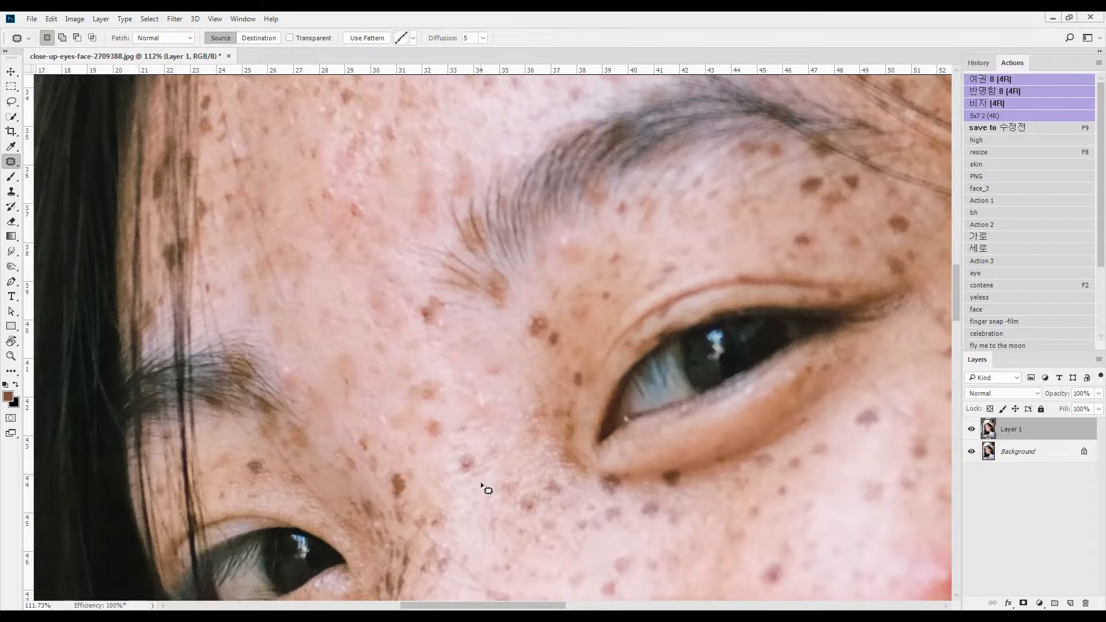
- Remove the spots around the inner end of the eyebrow and the bridge of the nose with the contene action
key(F2)
drag(533, 340, 560, 354)
key(F2)
drag(449, 380, 535, 183)
drag(522, 107, 518, 111)
key(F2)
mouse_move(486, 326)
mouse_down()
mouse_move(487, 264)
mouse_move(444, 315)
mouse_up()
key(F2)
drag(567, 280, 463, 206)
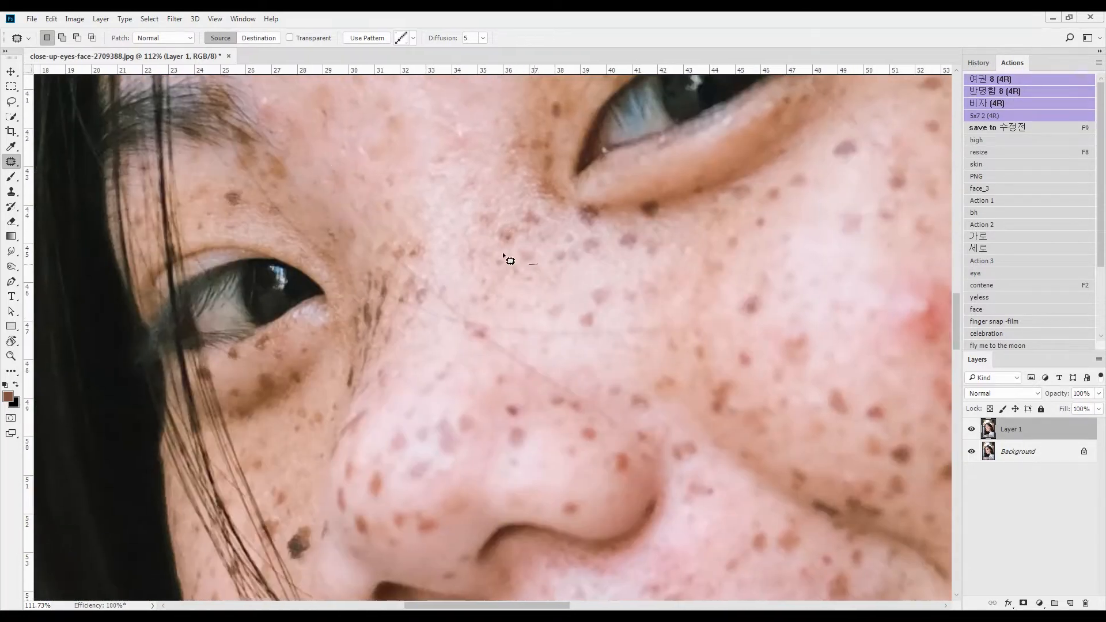
- Fill the outlined spots below the inner corner of the eye and beside the nose bridge using the contene action
mouse_move(662, 200)
mouse_down()
mouse_move(640, 217)
mouse_move(666, 203)
mouse_up()
key(F2)
mouse_move(765, 199)
mouse_down()
mouse_move(584, 290)
mouse_move(614, 290)
mouse_move(585, 293)
mouse_up()
key(F2)
mouse_move(418, 289)
mouse_down()
mouse_move(428, 293)
mouse_move(418, 317)
mouse_up()
key(F2)
drag(759, 428, 749, 432)
key(F2)
drag(691, 320, 686, 324)
key(F2)
- Outline and remove the spots under the eye and on the upper front of the cheek with the contene action
drag(759, 335, 751, 185)
key(F2)
mouse_move(562, 349)
mouse_down()
mouse_move(544, 358)
mouse_move(596, 320)
mouse_up()
key(F2)
drag(602, 254, 604, 228)
key(F2)
mouse_move(640, 314)
mouse_down()
mouse_move(657, 276)
mouse_move(653, 298)
mouse_up()
key(F2)
- Select the brown spots on the cheek next to the nose and fill them with the contene action
drag(712, 326, 731, 334)
mouse_move(746, 405)
mouse_down()
mouse_move(629, 306)
mouse_move(636, 297)
mouse_up()
key(F2)
key(F2)
mouse_move(685, 253)
mouse_down()
mouse_move(687, 199)
mouse_move(654, 200)
mouse_up()
key(F2)
key(F2)
key(Return)
key(F2)
- Remove further dark spots on the middle of the cheek above the smile line with the contene action
mouse_move(622, 349)
mouse_down()
mouse_move(568, 353)
mouse_move(629, 340)
mouse_move(481, 302)
mouse_up()
key(F2)
drag(767, 385, 778, 391)
key(F2)
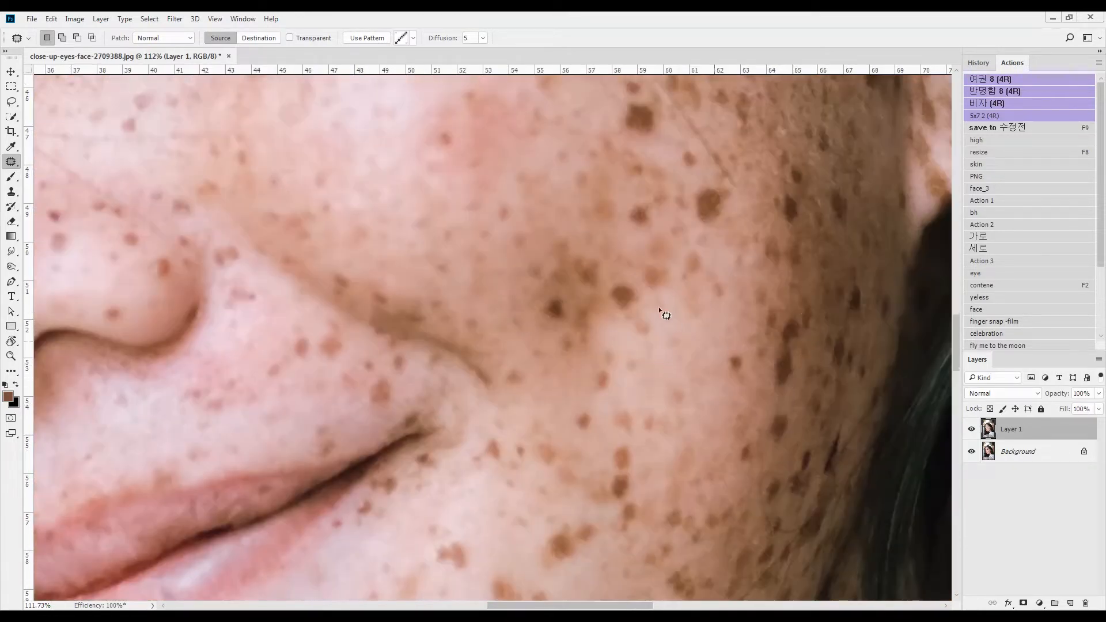
- Outline the brown spots on the outer cheek beyond the smile line and fill them with the contene action
drag(664, 299, 705, 297)
key(F2)
mouse_move(678, 230)
mouse_down()
mouse_move(724, 201)
mouse_move(681, 228)
mouse_up()
key(F2)
mouse_move(719, 237)
mouse_down()
mouse_move(713, 326)
mouse_move(669, 290)
mouse_up()
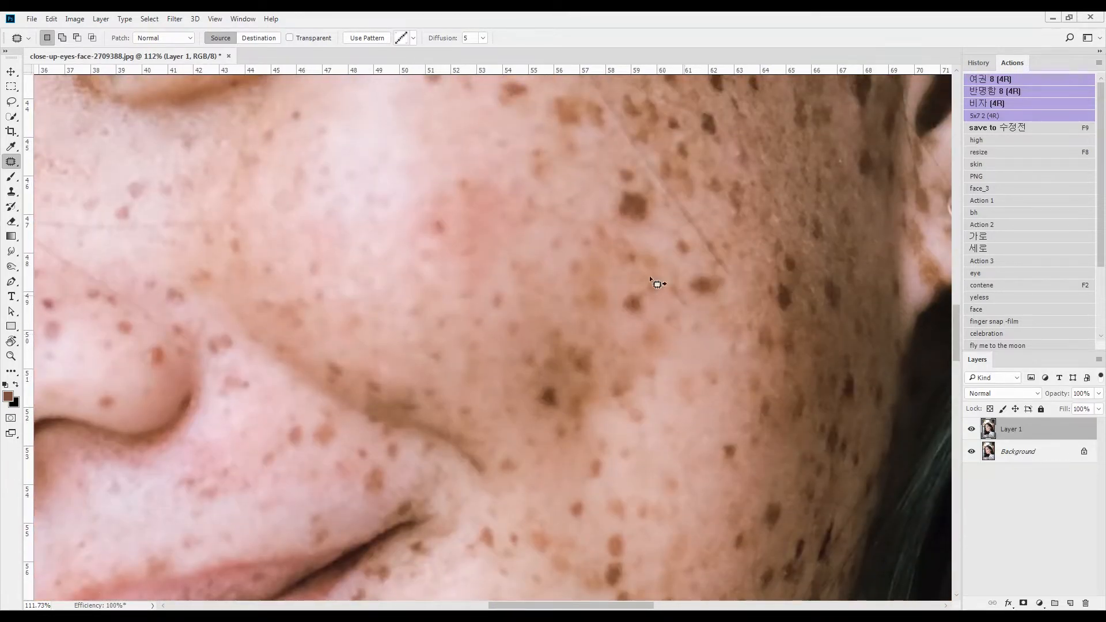
key(F2)
- Remove the large dark spots in the centre of the outer cheek with the contene action
drag(663, 242, 673, 357)
drag(653, 357, 622, 293)
key(F2)
drag(704, 383, 617, 388)
key(F2)
drag(600, 225, 630, 356)
drag(570, 328, 576, 348)
key(F2)
mouse_move(611, 391)
mouse_down()
mouse_move(642, 392)
mouse_move(628, 385)
mouse_up()
- Select and fill the remaining brown patches on the cheek above the corner of the mouth with the contene action
key(F2)
drag(499, 316, 513, 340)
key(F2)
key(F2)
mouse_move(540, 277)
mouse_down()
mouse_move(512, 218)
mouse_move(576, 242)
mouse_up()
key(F2)
key(F2)
- Clear the spots on the upper cheek and towards the temple with the contene action
mouse_move(671, 302)
mouse_down()
mouse_move(654, 235)
mouse_move(616, 238)
mouse_move(633, 176)
mouse_move(664, 229)
mouse_up()
key(F2)
key(F2)
drag(697, 175, 733, 215)
key(F2)
drag(738, 301, 727, 300)
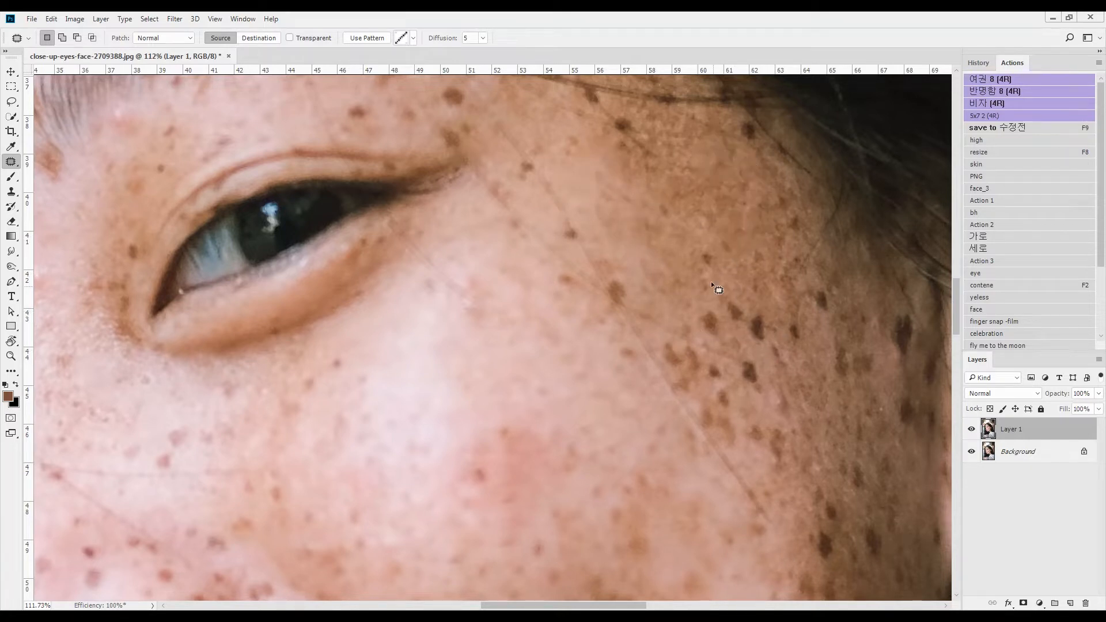
key(F2)
- Outline spots around the cheekbone below the outer corner of the eye and fill them with the contene action
drag(522, 133, 629, 328)
drag(469, 317, 484, 302)
key(F2)
mouse_move(500, 281)
mouse_down()
mouse_move(451, 250)
mouse_move(506, 241)
mouse_move(518, 262)
mouse_up()
key(F2)
mouse_move(600, 253)
mouse_down()
mouse_move(677, 255)
mouse_move(620, 277)
mouse_up()
key(F2)
- Remove the cluster of dark spots between the cheekbone and the temple with the contene action
drag(560, 303, 565, 300)
key(F2)
drag(716, 326, 720, 329)
key(F2)
drag(531, 317, 529, 311)
drag(695, 529, 584, 333)
key(F2)
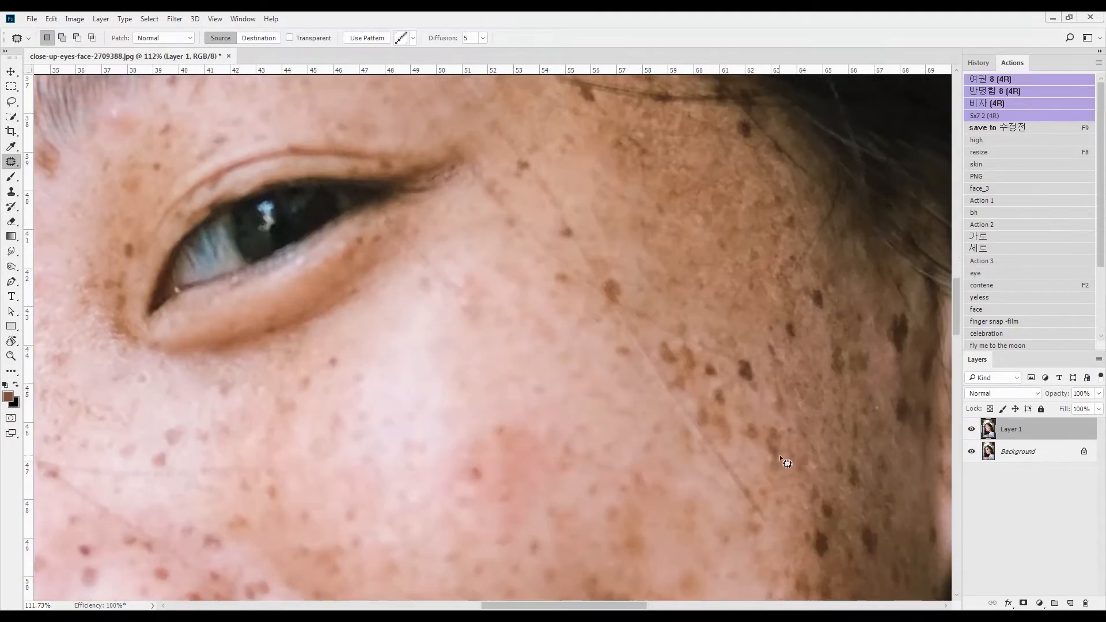
- Fill the brown spot clusters on the outer cheekbone and the side of the cheek with the contene action
mouse_move(759, 395)
mouse_down()
mouse_move(703, 385)
mouse_move(660, 393)
mouse_up()
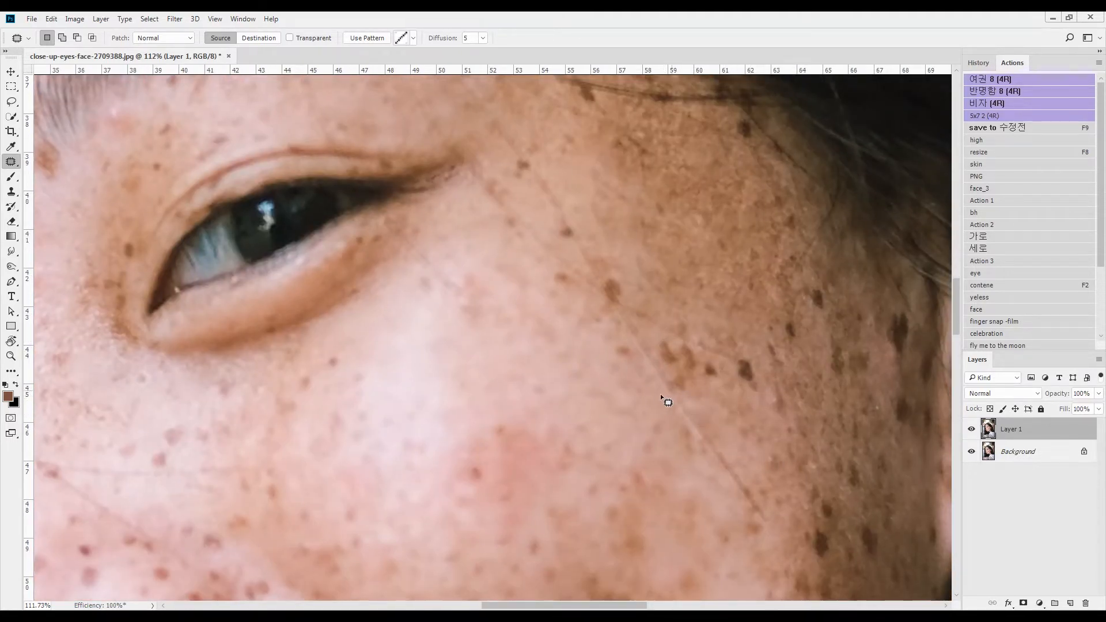
key(F2)
drag(786, 347, 809, 325)
key(F2)
mouse_move(798, 558)
mouse_down()
mouse_move(642, 382)
mouse_move(682, 345)
mouse_move(728, 271)
mouse_move(739, 344)
mouse_up()
key(F2)
key(F2)
- Outline the long dark spots on the skin in front of the ear and fill them with the contene action
drag(756, 251, 720, 376)
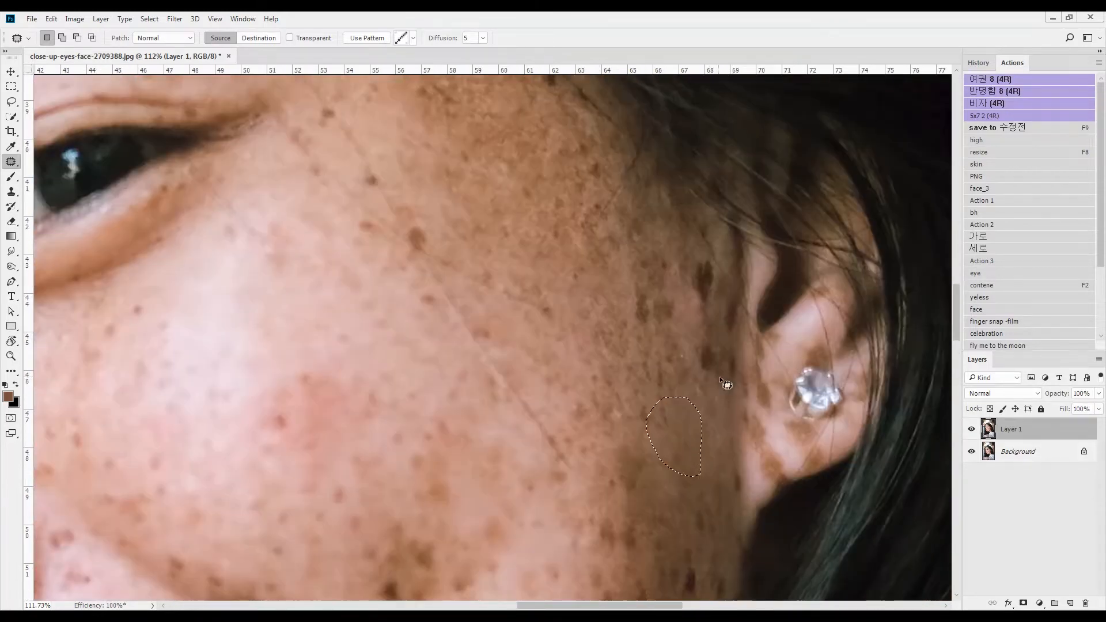
drag(698, 320, 713, 316)
key(F2)
- Remove the brown blotches on the earlobe around the earring with the contene action
drag(811, 446, 803, 417)
key(F2)
mouse_move(787, 460)
mouse_down()
mouse_move(756, 458)
mouse_move(755, 409)
mouse_up()
key(F2)
- Select the brown spot on the cheekbone beyond the outer eye corner and fill it with the contene action
mouse_move(678, 304)
mouse_down()
mouse_move(623, 293)
mouse_move(657, 287)
mouse_up()
mouse_move(439, 232)
mouse_down()
mouse_move(432, 241)
mouse_move(429, 226)
mouse_up()
key(F2)
- Outline and fill the dark spots along the hairline at the temple and the eyebrow's tail with the contene action
drag(503, 199, 556, 255)
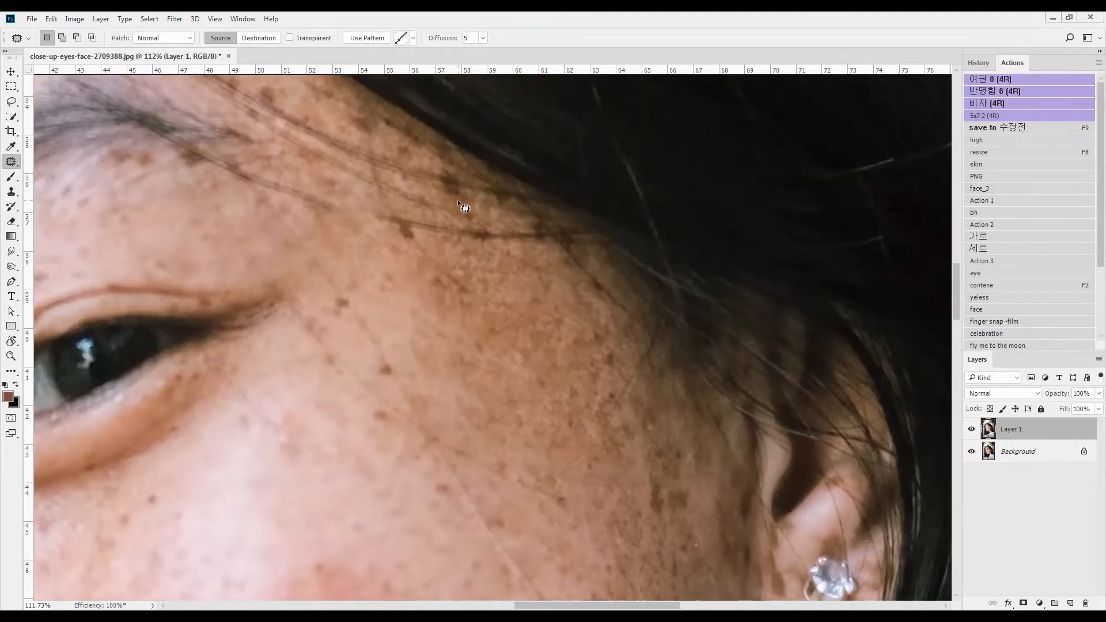
drag(391, 227, 571, 405)
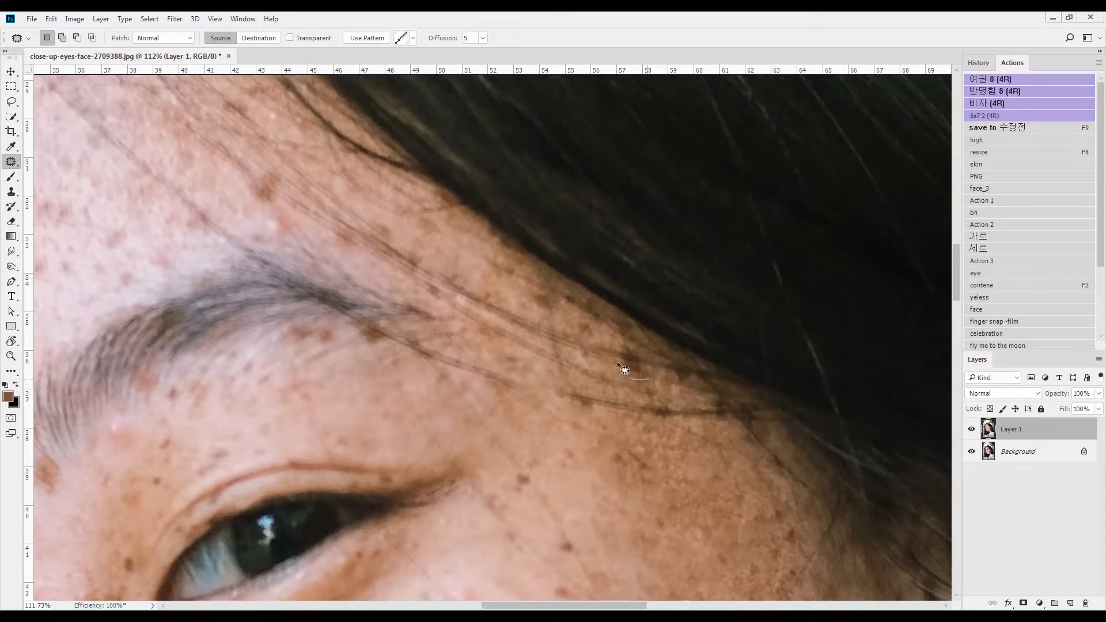
key(F2)
drag(421, 322, 553, 409)
drag(415, 315, 444, 333)
key(F2)
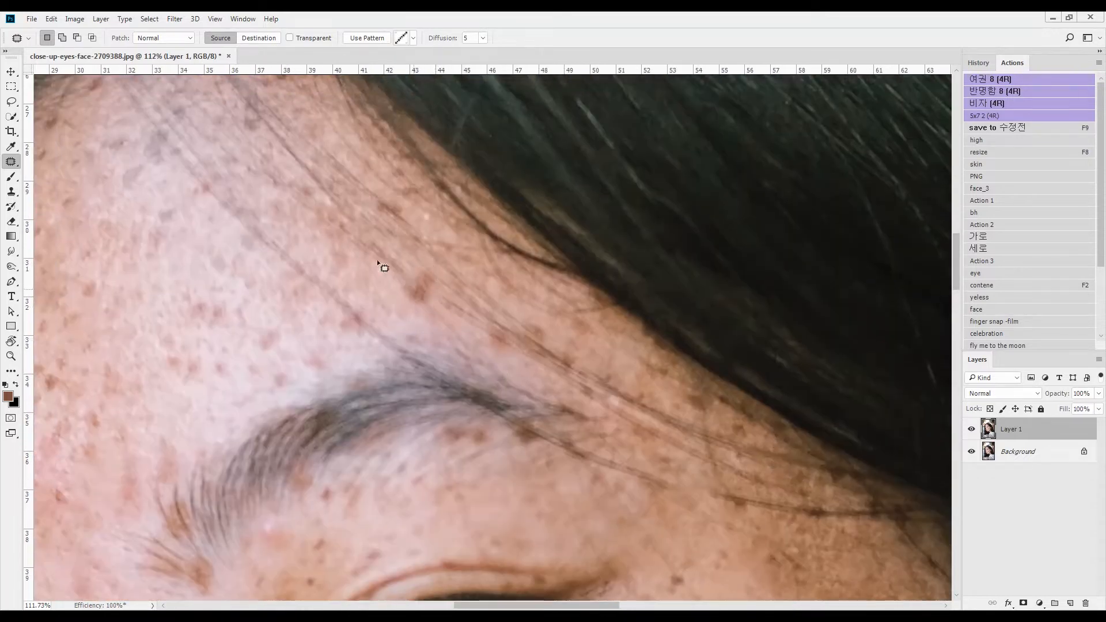
- Outline the brown blotch on the forehead above the eyebrow's tail and fill it with the contene action
drag(407, 283, 547, 490)
mouse_move(374, 343)
mouse_down()
mouse_move(474, 267)
mouse_move(527, 254)
mouse_up()
mouse_move(419, 288)
mouse_down()
mouse_move(435, 230)
mouse_move(440, 256)
mouse_up()
key(F2)
key(F2)
key(Return)
- Remove the small brown freckles on the forehead above the eyebrow and toward its inner end
drag(385, 331, 540, 208)
mouse_move(383, 369)
mouse_down()
mouse_move(416, 352)
mouse_move(408, 340)
mouse_up()
drag(405, 332, 442, 89)
mouse_move(378, 233)
mouse_down()
mouse_move(347, 260)
mouse_move(380, 266)
mouse_up()
mouse_move(370, 257)
mouse_down()
mouse_move(370, 302)
mouse_move(370, 208)
mouse_move(388, 292)
mouse_up()
mouse_move(373, 293)
mouse_down()
mouse_move(365, 230)
mouse_move(378, 268)
mouse_move(385, 234)
mouse_up()
mouse_move(396, 253)
mouse_down()
mouse_move(433, 310)
mouse_move(410, 311)
mouse_up()
drag(406, 302, 434, 306)
drag(402, 228, 406, 190)
- Clear the scattered spots between the eyebrows and around the upper nose bridge
mouse_move(413, 204)
mouse_down()
mouse_move(569, 306)
mouse_move(599, 271)
mouse_up()
mouse_move(617, 268)
mouse_down()
mouse_move(528, 237)
mouse_move(599, 227)
mouse_up()
drag(570, 253, 541, 260)
mouse_move(643, 217)
mouse_down()
mouse_move(515, 200)
mouse_move(640, 196)
mouse_up()
drag(576, 196, 574, 225)
drag(503, 378, 389, 210)
drag(345, 393, 369, 392)
drag(402, 386, 383, 352)
- Outline the spots along the nose bridge and its side and fill them with the contene action
mouse_move(391, 445)
mouse_down()
mouse_move(424, 215)
mouse_move(442, 193)
mouse_up()
mouse_move(436, 341)
mouse_down()
mouse_move(441, 320)
mouse_move(471, 326)
mouse_up()
mouse_move(462, 326)
mouse_down()
mouse_move(484, 321)
mouse_move(468, 300)
mouse_up()
mouse_move(455, 298)
mouse_down()
mouse_move(443, 316)
mouse_move(375, 326)
mouse_up()
drag(461, 467, 485, 482)
drag(500, 484, 496, 462)
drag(554, 441, 551, 436)
mouse_move(545, 426)
mouse_down()
mouse_move(537, 489)
mouse_move(579, 447)
mouse_up()
key(F2)
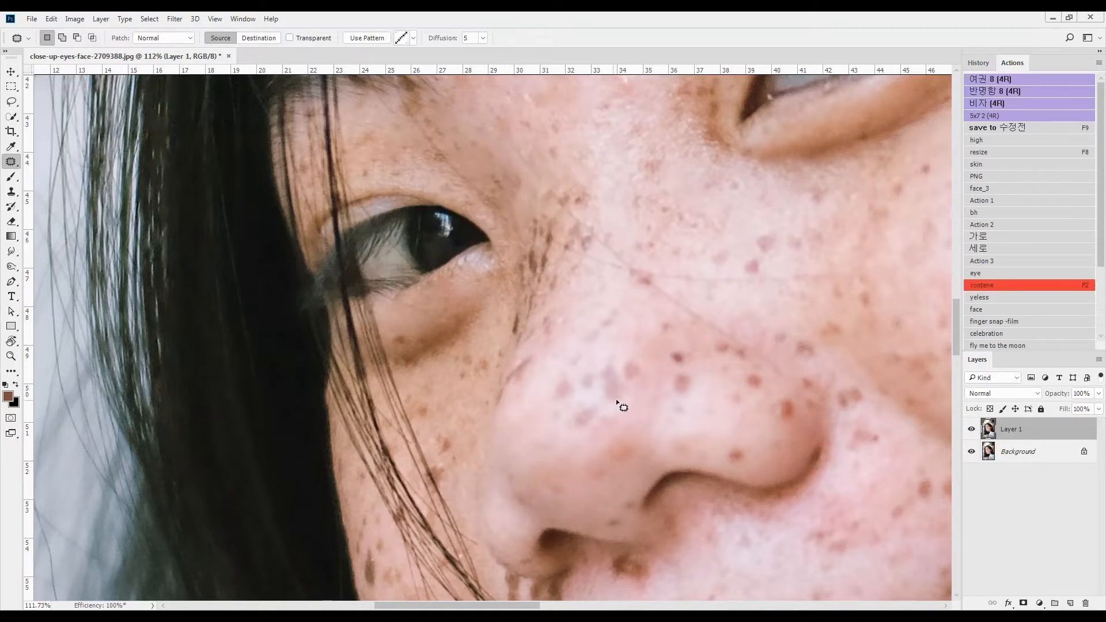
- Remove the dark red spots on the tip and wing of the nose and along the bridge above them
mouse_move(734, 343)
mouse_down()
mouse_move(753, 359)
mouse_move(735, 342)
mouse_up()
drag(731, 350, 692, 378)
drag(742, 456, 640, 349)
drag(634, 354, 617, 337)
drag(666, 303, 674, 296)
mouse_move(684, 309)
mouse_down()
mouse_move(653, 283)
mouse_move(710, 233)
mouse_move(677, 425)
mouse_up()
mouse_move(625, 357)
mouse_down()
mouse_move(669, 340)
mouse_move(709, 300)
mouse_up()
- Select the brown spots under the eye and on the cheek beside the nose and fill them with the contene action
mouse_move(747, 288)
mouse_down()
mouse_move(759, 298)
mouse_move(780, 268)
mouse_up()
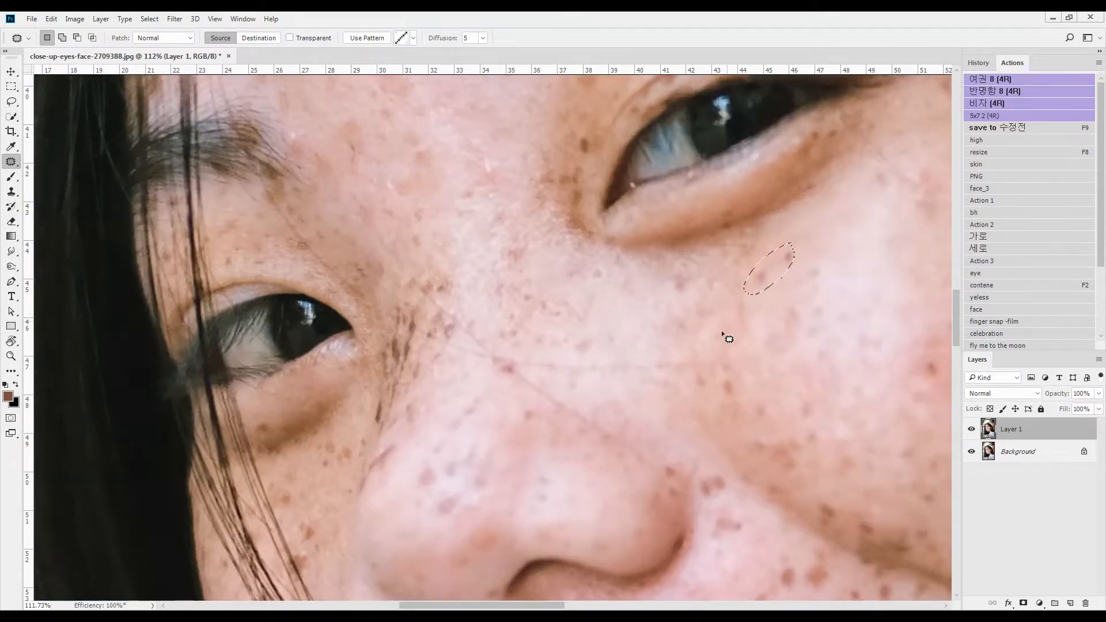
drag(653, 424, 515, 219)
drag(559, 319, 577, 396)
drag(578, 357, 581, 372)
mouse_move(610, 369)
mouse_down()
mouse_move(629, 410)
mouse_move(610, 407)
mouse_move(534, 279)
mouse_up()
mouse_move(608, 345)
mouse_down()
mouse_move(560, 354)
mouse_move(631, 329)
mouse_up()
key(F2)
- Outline the remaining freckles on the cheek around the nose wing one by one and fill each with the contene action
mouse_move(677, 383)
mouse_down()
mouse_move(674, 344)
mouse_move(710, 346)
mouse_up()
key(F2)
key(F2)
key(F2)
key(Return)
drag(713, 306, 716, 306)
key(F2)
mouse_move(520, 388)
mouse_down()
mouse_move(507, 338)
mouse_move(521, 380)
mouse_up()
key(F2)
drag(487, 242, 476, 214)
key(F2)
- Remove the spots below the nostrils and above the upper lip with the contene action
mouse_move(324, 420)
mouse_down()
mouse_move(561, 302)
mouse_move(563, 287)
mouse_up()
key(F2)
mouse_move(464, 317)
mouse_down()
mouse_move(432, 311)
mouse_move(444, 321)
mouse_move(406, 297)
mouse_up()
key(F2)
key(F2)
drag(543, 375, 481, 363)
key(F2)
key(F2)
mouse_move(408, 478)
mouse_down()
mouse_move(408, 451)
mouse_move(363, 428)
mouse_up()
key(F2)
- Select the brown spots on the cheek beside the loose hair strands and fill them with the contene action
drag(329, 364, 393, 493)
mouse_move(354, 421)
mouse_down()
mouse_move(323, 360)
mouse_move(355, 416)
mouse_up()
key(F2)
drag(407, 323, 401, 299)
key(F2)
drag(365, 437, 352, 376)
key(F2)
mouse_move(421, 295)
mouse_down()
mouse_move(408, 265)
mouse_move(427, 359)
mouse_up()
key(F2)
drag(427, 358, 432, 324)
key(F2)
- Outline the leftover spots on the front and side of the nose and fill them with the contene action
mouse_move(552, 309)
mouse_down()
mouse_move(547, 341)
mouse_move(565, 343)
mouse_up()
key(F2)
mouse_move(591, 337)
mouse_down()
mouse_move(621, 326)
mouse_move(625, 296)
mouse_up()
key(F2)
key(F2)
drag(555, 300, 606, 252)
key(F2)
mouse_move(487, 332)
mouse_down()
mouse_move(528, 283)
mouse_move(517, 241)
mouse_move(508, 345)
mouse_up()
key(F2)
key(F2)
mouse_move(513, 319)
mouse_down()
mouse_move(495, 289)
mouse_move(522, 309)
mouse_move(565, 285)
mouse_up()
key(F2)
key(F2)
- Clear the small spots on the nose bridge near the inner eye corner with the contene action
mouse_move(518, 237)
mouse_down()
mouse_move(568, 241)
mouse_move(552, 315)
mouse_move(438, 448)
mouse_up()
key(F2)
drag(582, 173, 561, 271)
mouse_move(604, 237)
mouse_down()
mouse_move(544, 266)
mouse_move(599, 242)
mouse_up()
key(F2)
drag(592, 203, 619, 199)
key(F2)
- Outline the freckles on the cheek away from the nose and fill each selection with the contene action
mouse_move(829, 542)
mouse_down()
mouse_move(480, 257)
mouse_move(393, 108)
mouse_up()
drag(611, 308, 633, 283)
key(F2)
drag(562, 288, 634, 274)
key(F2)
drag(612, 327, 620, 288)
key(F2)
drag(699, 281, 710, 209)
key(F2)
- Remove the freckles on the lower cheek beside the mouth corner with the contene action
mouse_move(651, 379)
mouse_down()
mouse_move(631, 230)
mouse_move(641, 215)
mouse_up()
key(F2)
mouse_move(648, 300)
mouse_down()
mouse_move(623, 256)
mouse_move(650, 277)
mouse_up()
key(F2)
mouse_move(530, 275)
mouse_down()
mouse_move(629, 321)
mouse_move(527, 304)
mouse_move(539, 304)
mouse_up()
key(F2)
drag(535, 306, 574, 264)
key(F2)
drag(511, 357, 521, 356)
key(F2)
- Select the faint brown spots between the mouth and the jawline and fill them with the contene action
mouse_move(564, 417)
mouse_down()
mouse_move(552, 427)
mouse_move(551, 313)
mouse_up()
key(F2)
mouse_move(522, 340)
mouse_down()
mouse_move(520, 382)
mouse_move(522, 338)
mouse_up()
key(F2)
drag(455, 434, 564, 364)
drag(482, 379, 497, 374)
key(F2)
mouse_move(474, 436)
mouse_down()
mouse_move(543, 395)
mouse_move(476, 436)
mouse_up()
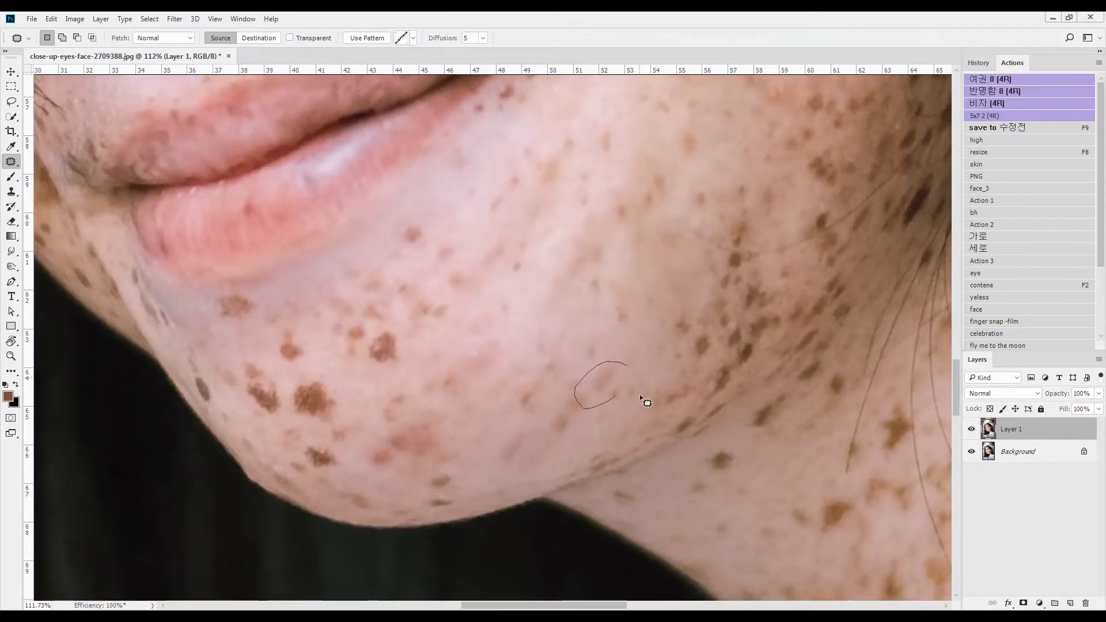
key(F2)
- Outline the dark spots along the underside of the chin and fill them with the contene action
mouse_move(452, 507)
mouse_down()
mouse_move(432, 468)
mouse_move(455, 484)
mouse_up()
key(F2)
drag(571, 417, 551, 452)
key(F2)
mouse_move(436, 469)
mouse_down()
mouse_move(586, 444)
mouse_move(513, 450)
mouse_move(487, 410)
mouse_move(479, 443)
mouse_up()
key(F2)
key(F2)
- Remove the large brown moles on the chin below the lower lip with the contene action
mouse_move(439, 395)
mouse_down()
mouse_move(450, 368)
mouse_move(427, 388)
mouse_up()
key(F2)
key(F2)
drag(465, 330, 461, 335)
key(F2)
drag(351, 346, 424, 388)
drag(437, 410, 403, 368)
key(F2)
drag(465, 343, 446, 313)
key(F2)
- Select the remaining dark spots near the chin's edge and fill them with the contene action
drag(624, 380, 537, 347)
key(F2)
mouse_move(677, 338)
mouse_down()
mouse_move(586, 314)
mouse_move(675, 262)
mouse_up()
key(F2)
key(F2)
key(Return)
- Outline the brown spots on the skin beyond the mouth corner and fill them with the contene action
drag(457, 249, 508, 319)
mouse_move(448, 428)
mouse_down()
mouse_move(415, 358)
mouse_move(447, 425)
mouse_up()
mouse_move(384, 352)
mouse_down()
mouse_move(442, 406)
mouse_move(428, 428)
mouse_move(418, 407)
mouse_up()
key(F2)
key(F2)
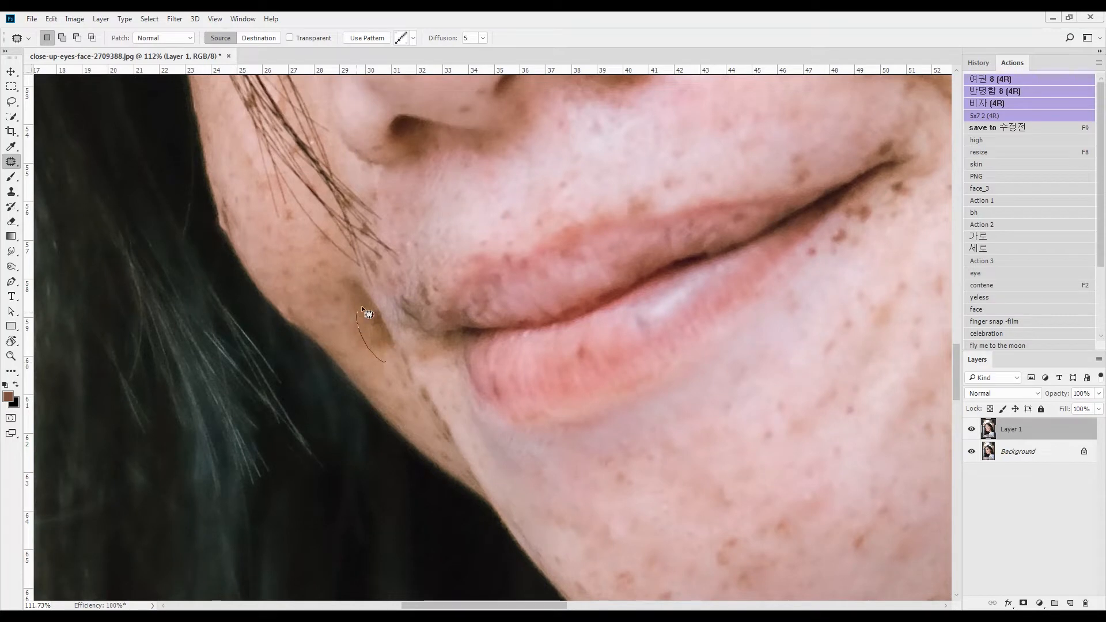
- Outline the spots at the shadowed mouth corner and above the upper lip and fill them with the contene action
mouse_move(421, 318)
mouse_down()
mouse_move(430, 292)
mouse_move(428, 312)
mouse_up()
key(F2)
drag(513, 214, 503, 211)
key(F2)
drag(472, 304, 491, 306)
key(F2)
- Remove the spots along the upper lip's edge and the dark freckles beneath the other mouth corner with the contene action
drag(499, 251, 522, 236)
key(F2)
drag(626, 200, 613, 212)
drag(812, 180, 594, 232)
key(F2)
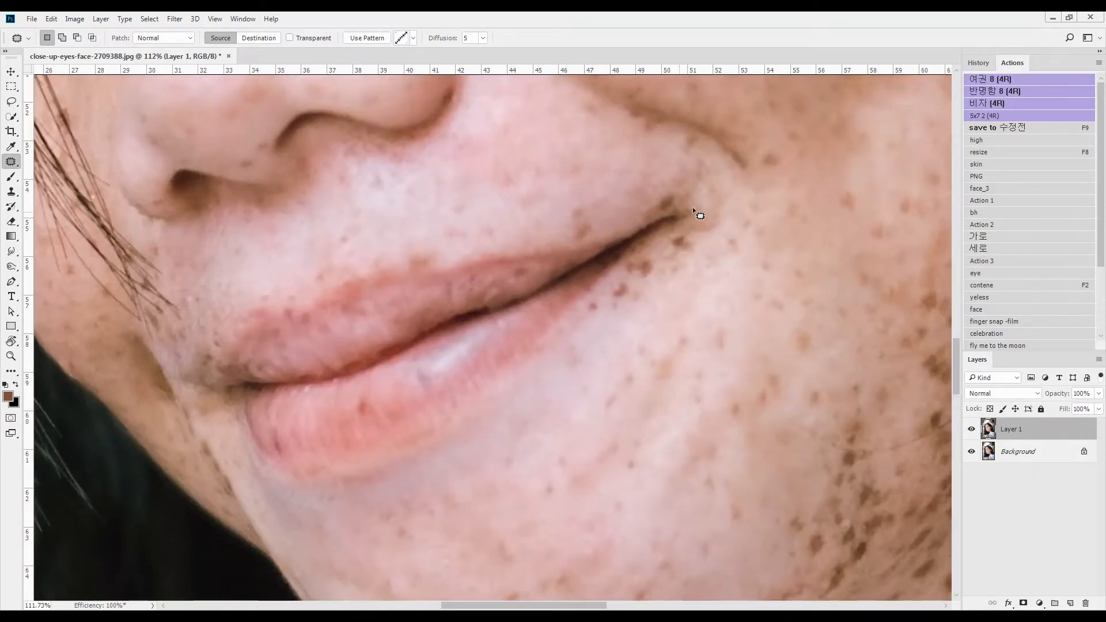
mouse_move(646, 291)
mouse_down()
mouse_move(596, 312)
mouse_move(645, 311)
mouse_up()
key(F2)
- Outline the dark spots clustered along the jawline below the cheek and fill them with the contene action
mouse_move(704, 261)
mouse_down()
mouse_move(545, 259)
mouse_move(455, 35)
mouse_up()
drag(704, 337, 647, 329)
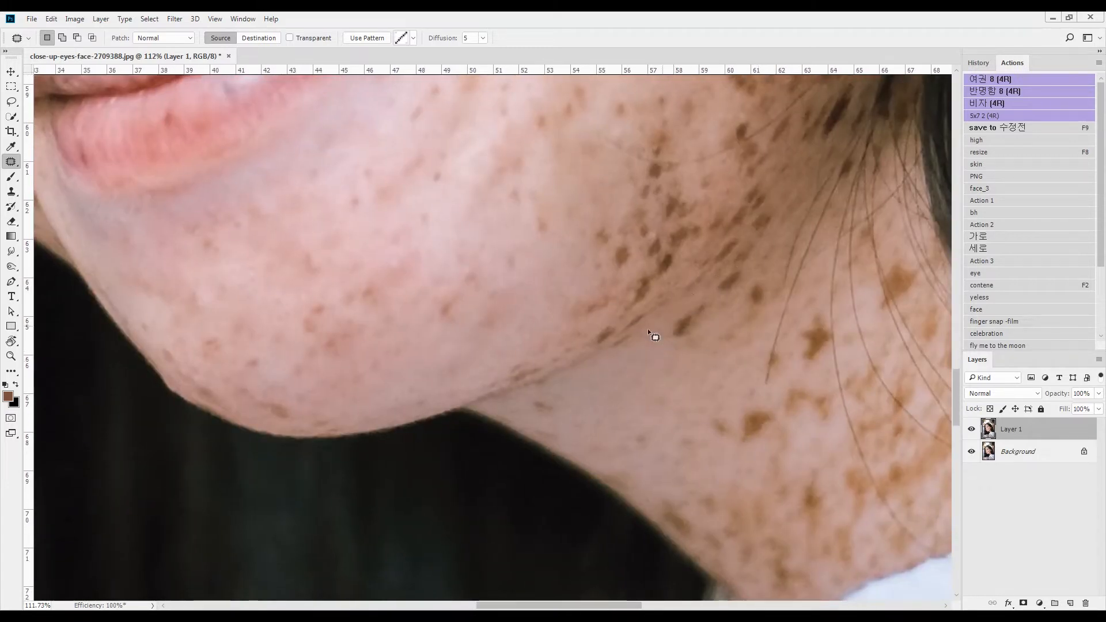
key(F2)
mouse_move(617, 287)
mouse_down()
mouse_move(654, 271)
mouse_move(608, 182)
mouse_move(614, 333)
mouse_move(599, 297)
mouse_up()
key(F2)
key(F2)
key(F2)
- Fill the remaining dark freckles on the skin above the jawline with the contene action
drag(712, 251, 622, 319)
mouse_move(659, 326)
mouse_down()
mouse_move(582, 351)
mouse_move(613, 262)
mouse_move(609, 361)
mouse_up()
key(F2)
drag(581, 335, 584, 271)
key(F2)
mouse_move(665, 365)
mouse_down()
mouse_move(629, 357)
mouse_move(633, 301)
mouse_move(658, 292)
mouse_move(669, 318)
mouse_up()
key(F2)
- Remove the brown spots on the lower cheek near the loose hair strands with the contene action
key(F2)
key(F2)
mouse_move(696, 320)
mouse_down()
mouse_move(723, 263)
mouse_move(704, 321)
mouse_up()
key(F2)
drag(677, 270, 604, 395)
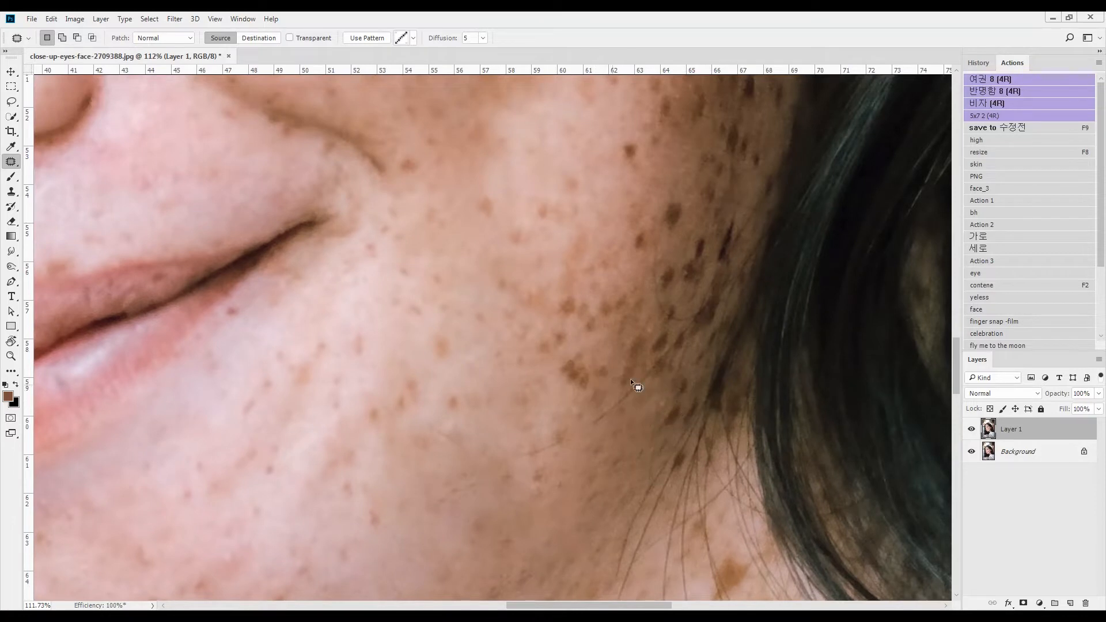
key(F2)
- Outline the dark freckles on the cheek right beside the hair and fill them with the contene action
mouse_move(700, 339)
mouse_down()
mouse_move(711, 236)
mouse_move(718, 306)
mouse_up()
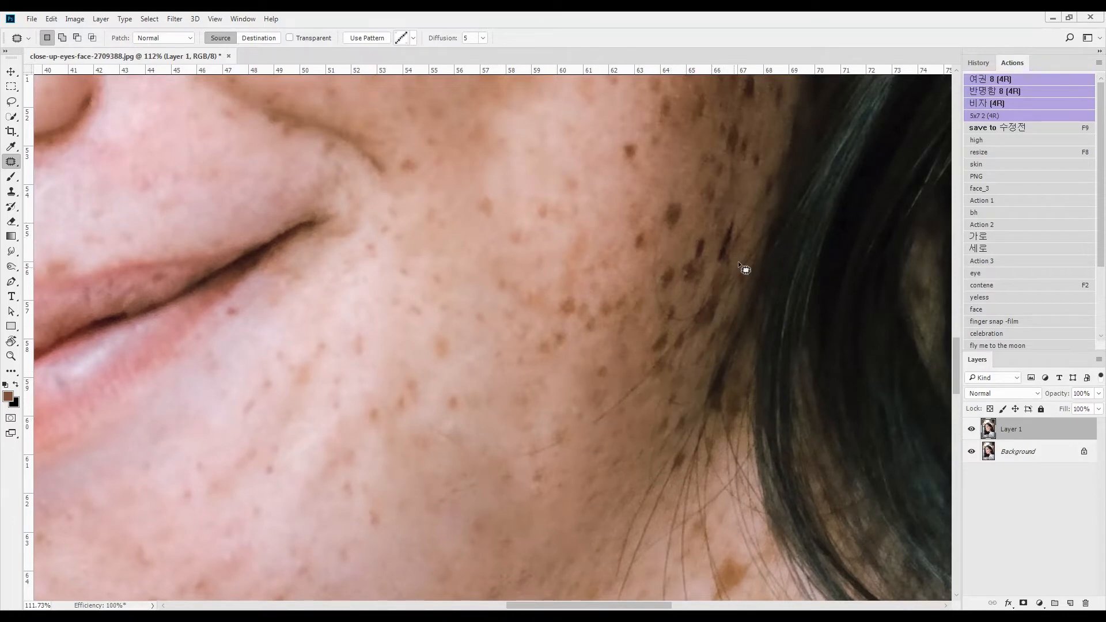
key(F2)
drag(736, 266, 715, 237)
key(F2)
mouse_move(673, 360)
mouse_down()
mouse_move(638, 347)
mouse_move(663, 337)
mouse_up()
key(F2)
- Fill the dark spots on the outer cheek below the ear with the contene action
mouse_move(616, 287)
mouse_down()
mouse_move(609, 323)
mouse_move(620, 309)
mouse_up()
mouse_move(683, 220)
mouse_down()
mouse_move(631, 390)
mouse_move(662, 390)
mouse_move(675, 369)
mouse_up()
key(F2)
key(F2)
key(F2)
key(Return)
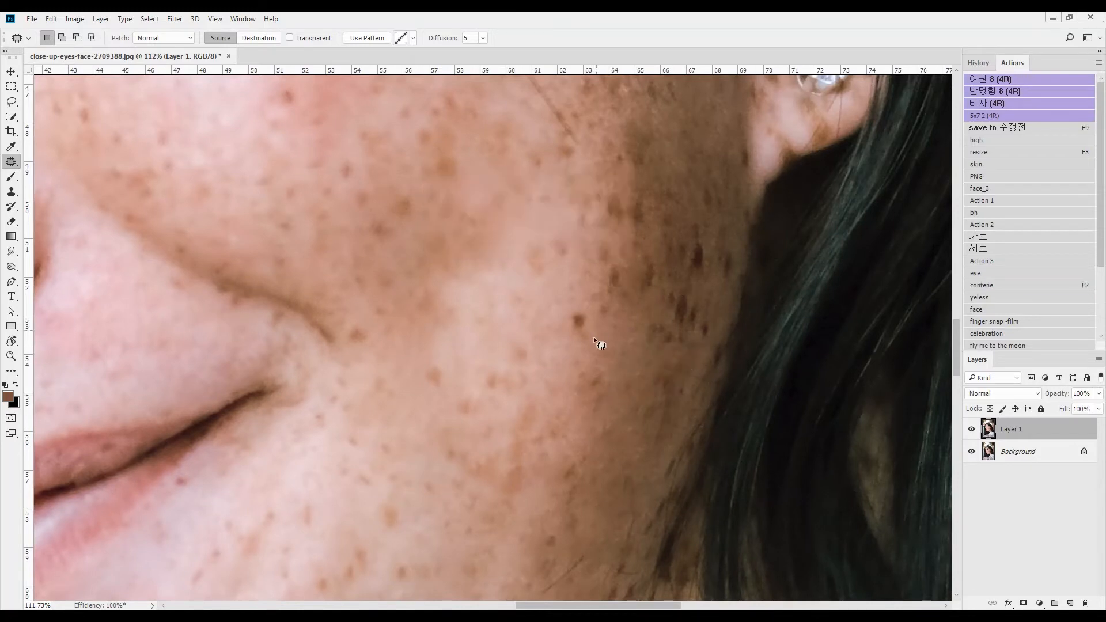
drag(669, 301, 611, 461)
drag(631, 371, 629, 392)
key(F2)
- Compare the retouched portrait with the original by toggling the visibility of Layer 1
key(ctrl+0)
scroll(542, 413, up, 5)
drag(489, 330, 534, 390)
click(970, 428)
click(971, 429)
click(971, 429)
click(970, 428)
- Outline the large brown patches on the neck below the jaw and fill them with the contene action
scroll(631, 462, up, 8)
mouse_move(346, 570)
mouse_down()
mouse_move(541, 338)
mouse_move(536, 296)
mouse_up()
drag(484, 375, 600, 460)
key(F2)
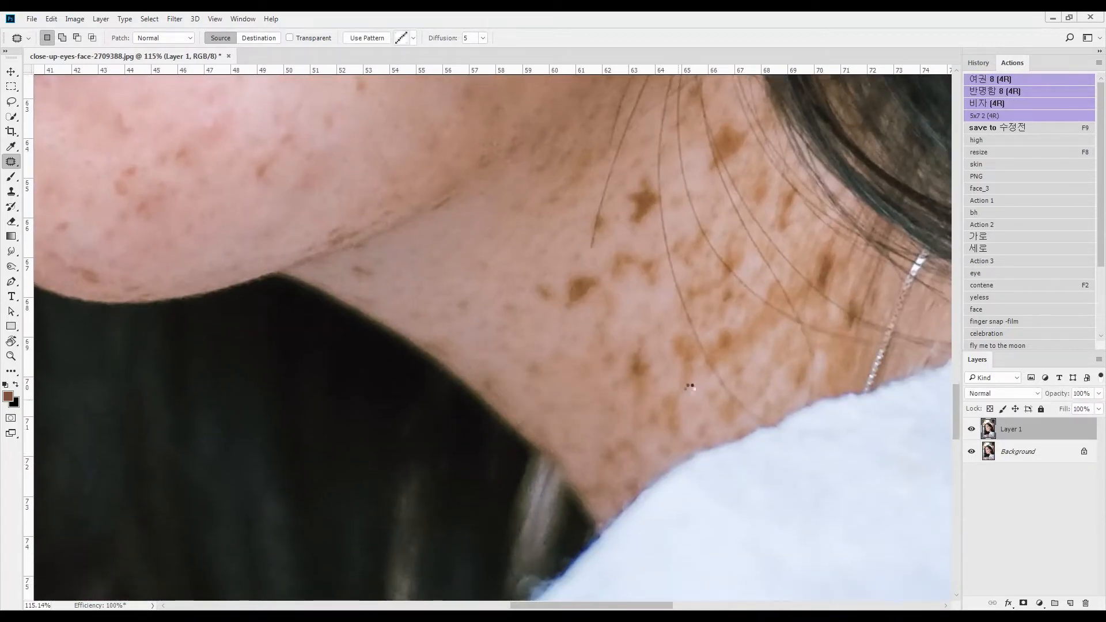
mouse_move(646, 239)
mouse_down()
mouse_move(658, 196)
mouse_move(655, 229)
mouse_move(606, 313)
mouse_move(562, 305)
mouse_up()
key(F2)
key(F2)
- Fill the brown spots on the side of the neck among the hair strands with the contene action
mouse_move(745, 324)
mouse_down()
mouse_move(701, 240)
mouse_move(781, 375)
mouse_move(812, 395)
mouse_move(809, 380)
mouse_up()
key(F2)
key(F2)
key(F2)
mouse_move(642, 110)
mouse_down()
mouse_move(656, 301)
mouse_move(636, 279)
mouse_up()
key(F2)
drag(607, 217, 604, 243)
key(F2)
- Outline the leftover freckles on the near cheek and fill them with the contene action
mouse_move(380, 209)
mouse_down()
mouse_move(488, 360)
mouse_move(521, 383)
mouse_move(513, 372)
mouse_up()
drag(526, 299, 543, 484)
key(F2)
mouse_move(586, 382)
mouse_down()
mouse_move(655, 334)
mouse_move(639, 340)
mouse_up()
drag(566, 186, 565, 391)
key(F2)
mouse_move(694, 341)
mouse_down()
mouse_move(711, 326)
mouse_move(704, 339)
mouse_up()
key(F2)
- Remove the remaining spots on the upper face near the eye with the contene action
drag(461, 317, 533, 375)
mouse_move(513, 346)
mouse_down()
mouse_move(526, 324)
mouse_move(512, 344)
mouse_up()
drag(612, 115, 610, 335)
key(F2)
mouse_move(536, 248)
mouse_down()
mouse_move(542, 263)
mouse_move(537, 252)
mouse_up()
key(F2)
- Fill the remaining freckles around the nose and the far cheek with the contene action
mouse_move(161, 453)
mouse_down()
mouse_move(513, 322)
mouse_move(565, 288)
mouse_up()
mouse_move(451, 426)
mouse_down()
mouse_move(448, 386)
mouse_move(451, 427)
mouse_up()
mouse_move(288, 500)
mouse_down()
mouse_move(552, 354)
mouse_move(510, 361)
mouse_move(544, 352)
mouse_up()
key(F2)
key(F2)
drag(476, 330, 485, 313)
- Outline the brown spots around the inner end of the near eyebrow and fill them with the contene action
drag(486, 87, 474, 366)
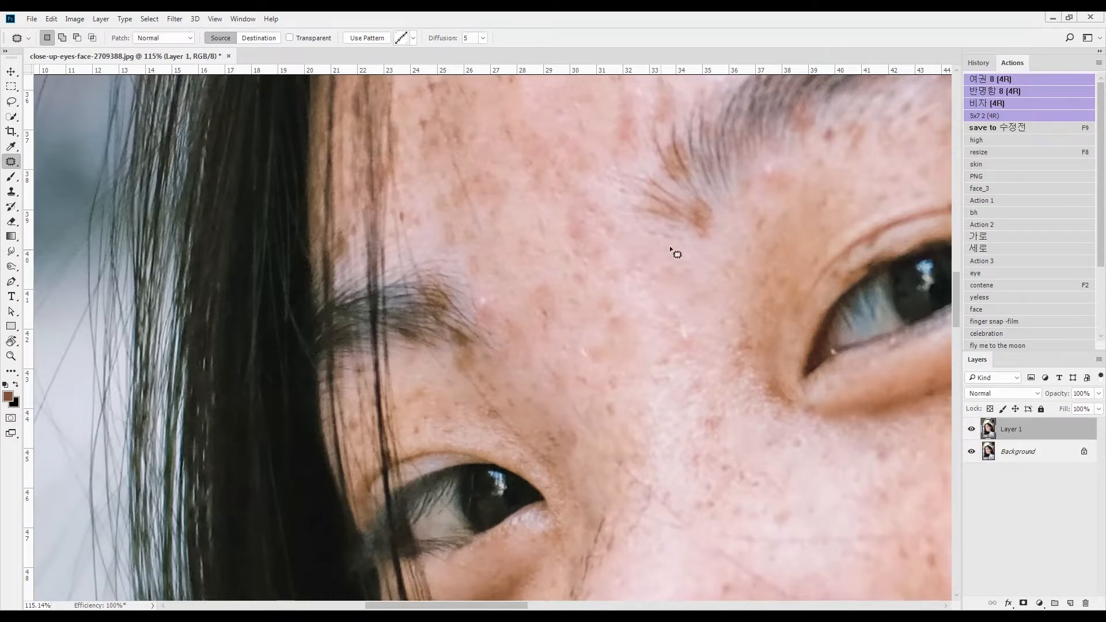
drag(669, 245, 539, 360)
drag(562, 321, 572, 305)
key(F2)
drag(663, 278, 661, 290)
key(F2)
- Fill the spots on the forehead above the near eyebrow with the contene action
mouse_move(853, 207)
mouse_down()
mouse_move(683, 298)
mouse_move(748, 283)
mouse_up()
key(F2)
key(F2)
drag(501, 314, 511, 320)
key(F2)
drag(637, 251, 563, 347)
mouse_move(636, 294)
mouse_down()
mouse_move(646, 277)
mouse_move(637, 294)
mouse_up()
key(F2)
- Outline the remaining freckles on the upper forehead and fill them with the contene action
drag(537, 265, 650, 318)
mouse_move(554, 349)
mouse_down()
mouse_move(468, 332)
mouse_move(448, 301)
mouse_up()
key(F2)
key(F2)
drag(601, 316, 583, 311)
key(F2)
- Check the retouched forehead and eye area, clear the selection and inspect the whole portrait
drag(440, 299, 664, 361)
drag(551, 361, 489, 397)
drag(505, 341, 489, 368)
mouse_move(472, 368)
mouse_down()
mouse_move(505, 434)
mouse_move(519, 403)
mouse_up()
mouse_move(484, 421)
mouse_down()
mouse_move(451, 509)
mouse_move(487, 481)
mouse_up()
drag(464, 490, 421, 350)
key(ctrl+d)
mouse_move(582, 227)
mouse_down()
mouse_move(561, 252)
mouse_move(493, 262)
mouse_up()
scroll(496, 188, down, 4)
key(ctrl+0)
- Outline the remaining brown patches on the neck with the Lasso tool and fill them with the contene action
key(l)
scroll(542, 405, up, 5)
scroll(542, 404, up, 6)
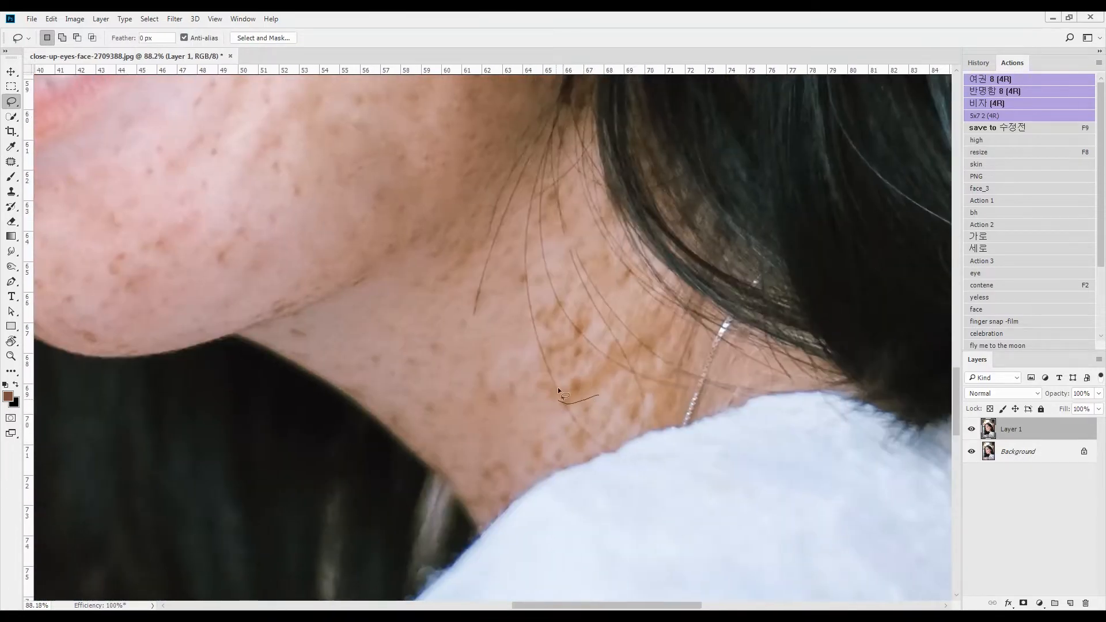
drag(559, 391, 589, 368)
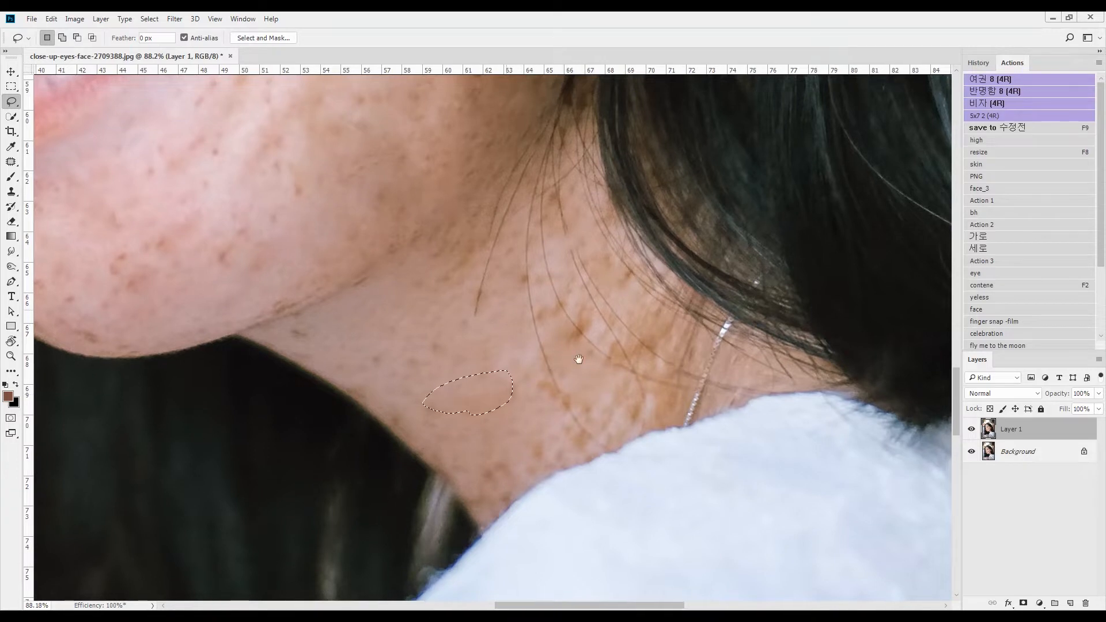
drag(424, 248, 637, 382)
drag(464, 355, 447, 385)
key(F2)
- Outline the spots on the chin below the lower lip with the Lasso tool and fill them with the contene action
drag(326, 427, 438, 398)
drag(421, 449, 385, 438)
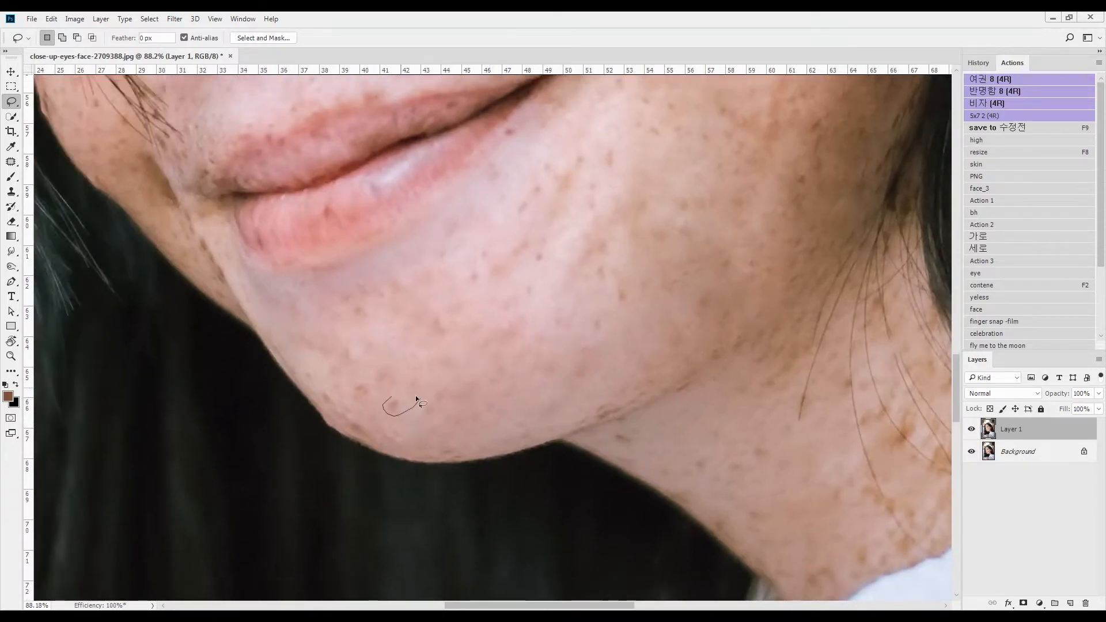
drag(379, 390, 383, 396)
key(F2)
drag(380, 392, 413, 466)
drag(420, 380, 377, 396)
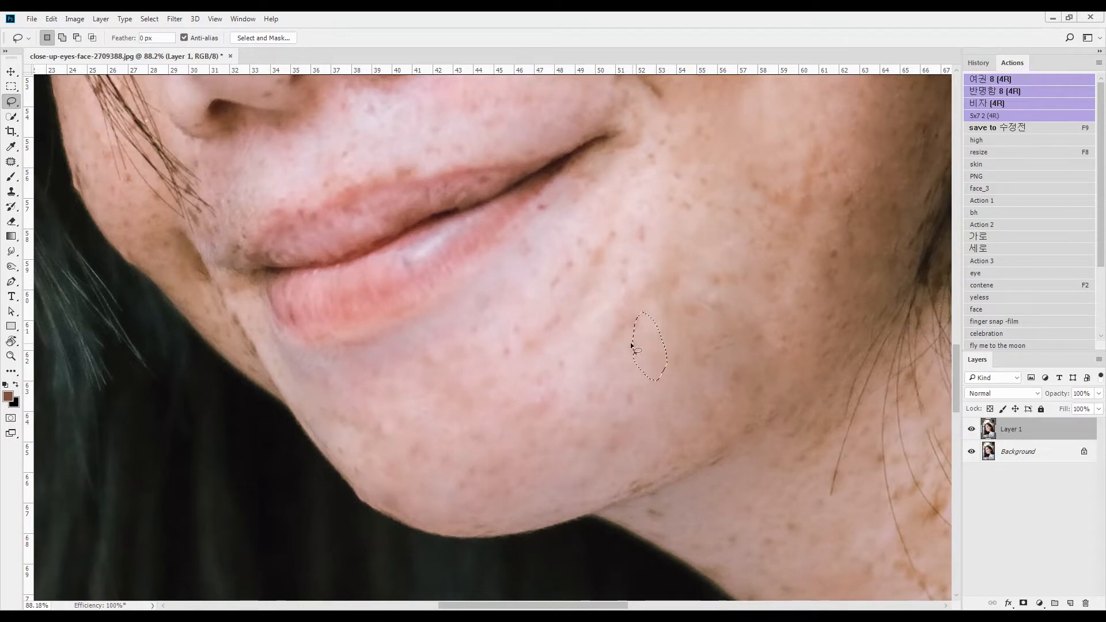
- Outline the freckles on the lower cheek beside the mouth and fill them with the contene action
drag(555, 337, 561, 323)
key(F2)
mouse_move(626, 259)
mouse_down()
mouse_move(565, 363)
mouse_move(544, 346)
mouse_up()
key(F2)
drag(655, 311, 644, 294)
key(F2)
key(Return)
- Outline the spots around the upper lip and nose and fill them with the contene action
drag(744, 322, 689, 284)
mouse_move(237, 176)
mouse_down()
mouse_move(388, 346)
mouse_move(437, 346)
mouse_up()
mouse_move(390, 408)
mouse_down()
mouse_move(420, 346)
mouse_move(439, 466)
mouse_up()
key(F2)
drag(523, 308, 528, 302)
drag(502, 313, 473, 578)
key(F2)
drag(477, 364, 484, 351)
- Outline the spots on the far side of the face near the nose and fill them with the contene action
mouse_move(144, 435)
mouse_down()
mouse_move(402, 378)
mouse_move(427, 352)
mouse_up()
key(F2)
drag(439, 345, 452, 306)
key(F2)
drag(489, 256, 478, 372)
drag(481, 349, 461, 389)
key(F2)
drag(489, 314, 506, 282)
key(F2)
- Outline the spots on the nose bridge between the eyes and fill them with the contene action
drag(414, 241, 475, 485)
drag(326, 317, 312, 301)
mouse_move(367, 307)
mouse_down()
mouse_move(410, 408)
mouse_move(346, 351)
mouse_up()
key(F2)
drag(614, 416, 605, 334)
key(F2)
drag(529, 344, 560, 364)
- Fill the brown spots on the far upper eyelid with the contene action and view the whole portrait
drag(202, 435, 447, 362)
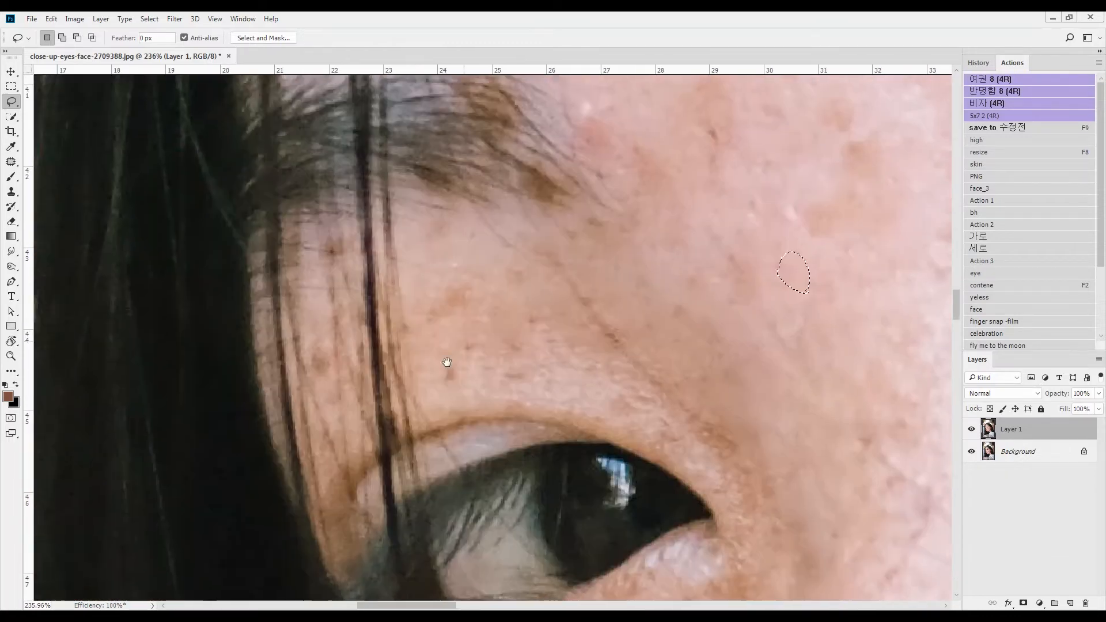
key(F2)
mouse_move(525, 380)
mouse_down()
mouse_move(507, 340)
mouse_move(429, 322)
mouse_up()
key(F2)
mouse_move(531, 355)
mouse_down()
mouse_move(441, 377)
mouse_move(539, 340)
mouse_up()
key(F2)
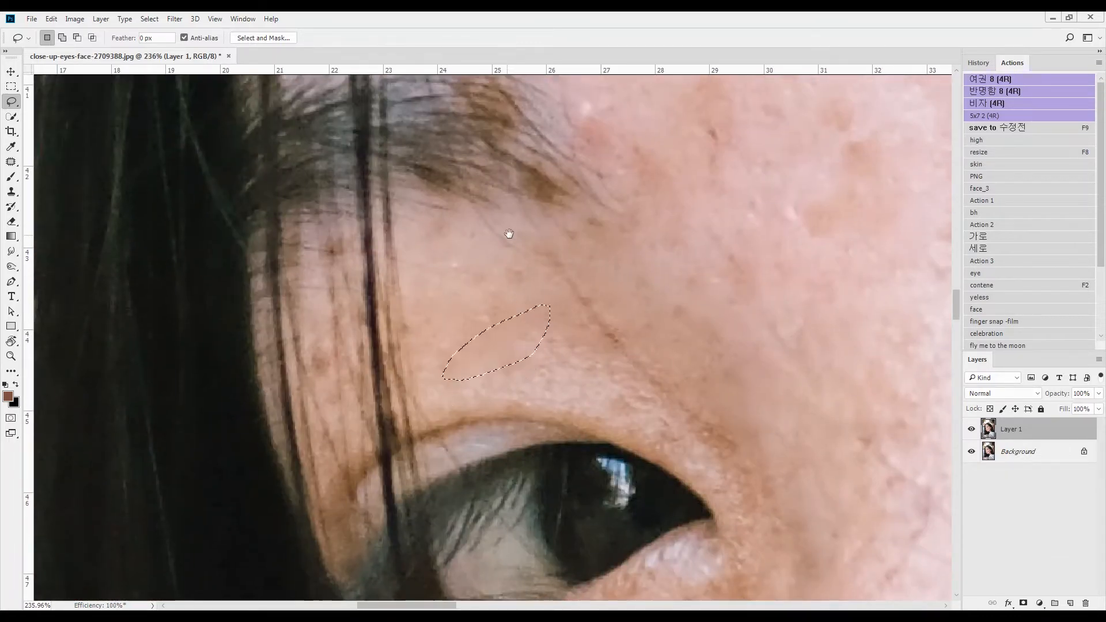
drag(456, 167, 424, 260)
key(ctrl+0)
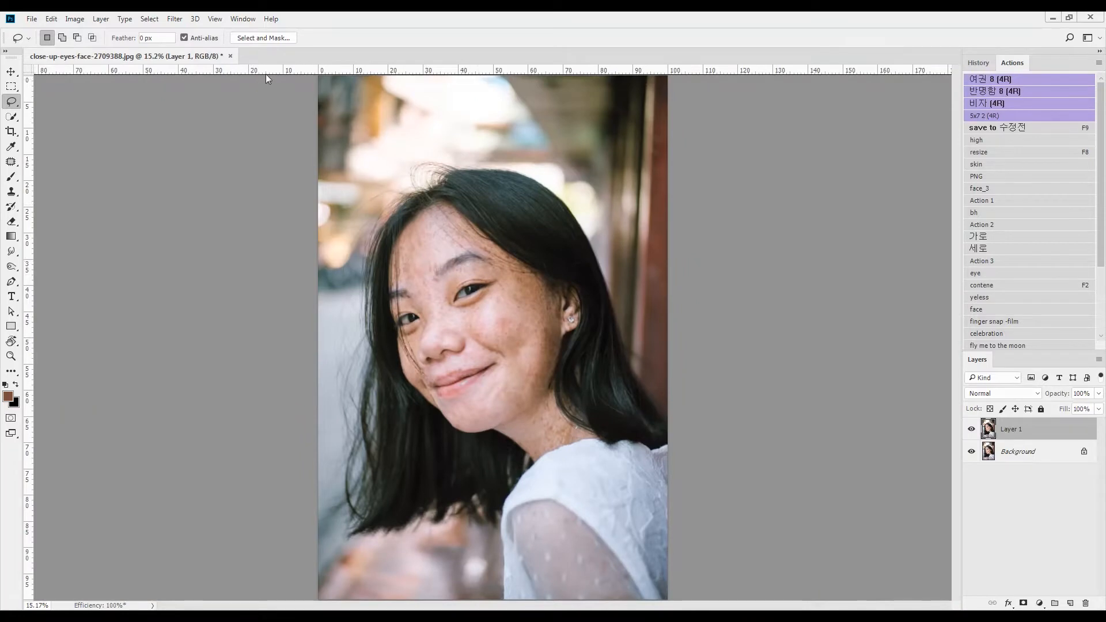
- Run the Portraiture filter on Layer 1 with the Threshold set to 19, output to a new layer
click(175, 18)
mouse_move(253, 269)
click(119, 299)
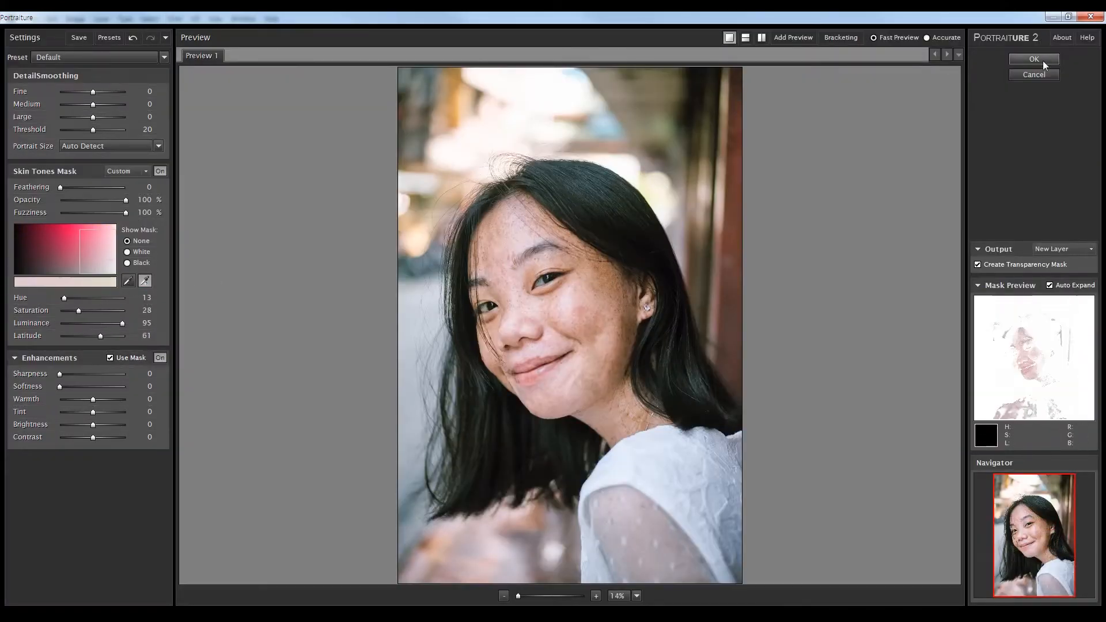
scroll(570, 320, up, 3)
drag(466, 162, 559, 233)
drag(94, 129, 92, 133)
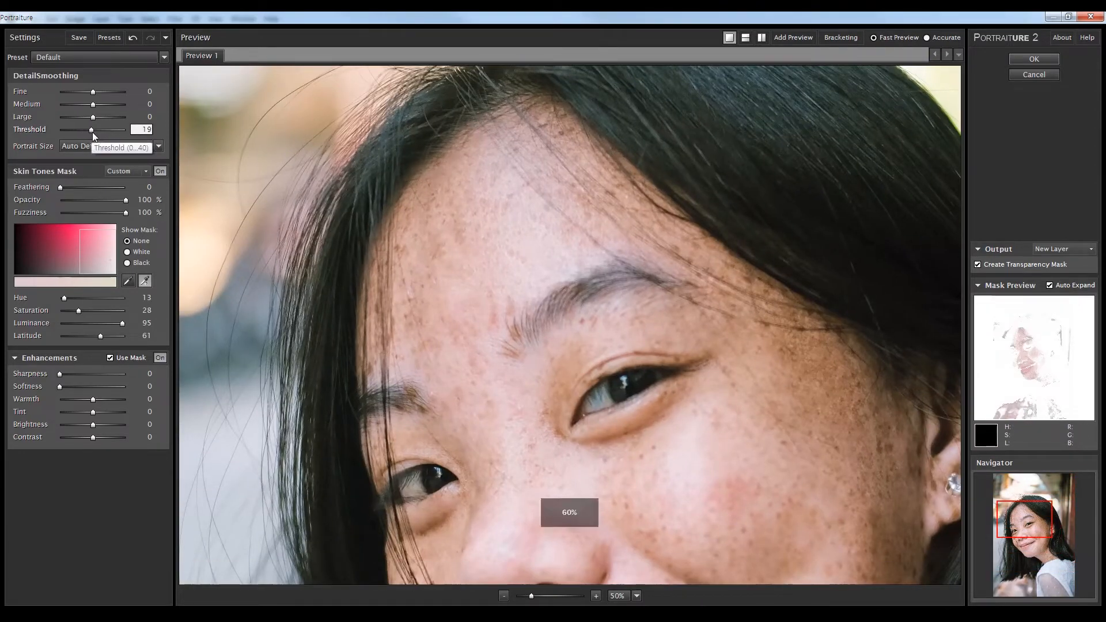
click(1035, 59)
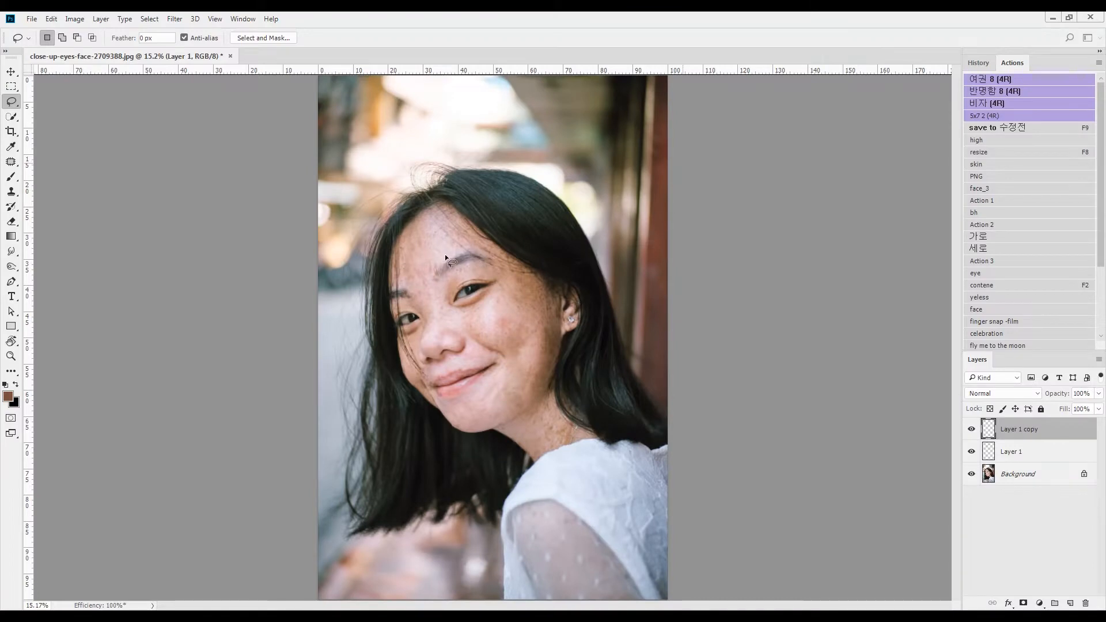
- Merge the smoothed Layer 1 copy into Layer 1 and run the Portraiture filter a second time
scroll(435, 244, up, 3)
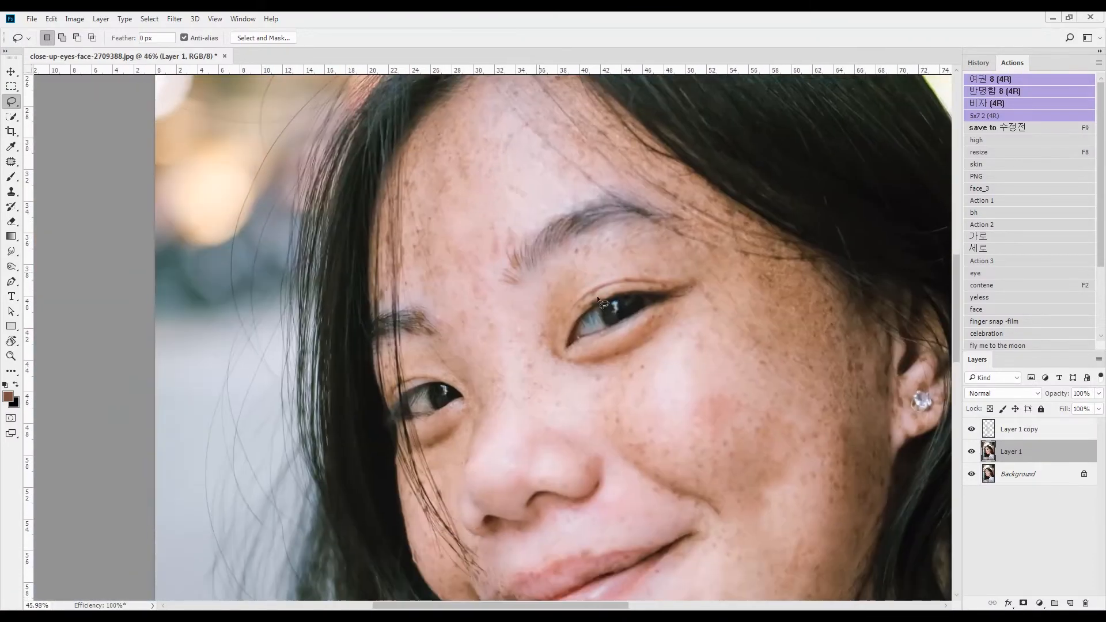
click(1018, 430)
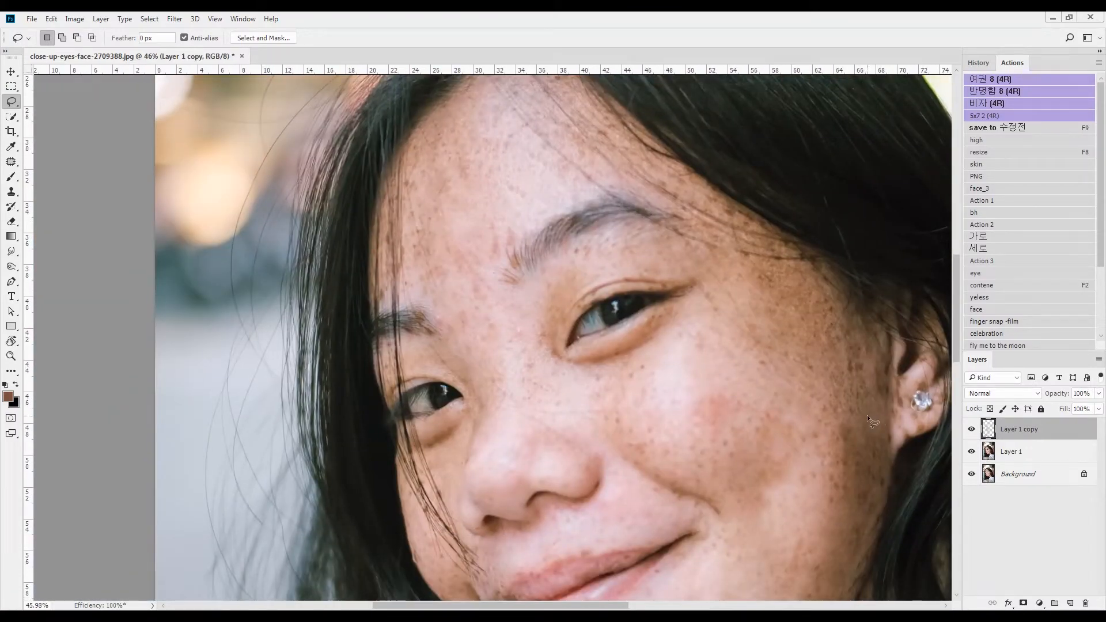
click(174, 19)
mouse_move(230, 267)
click(130, 272)
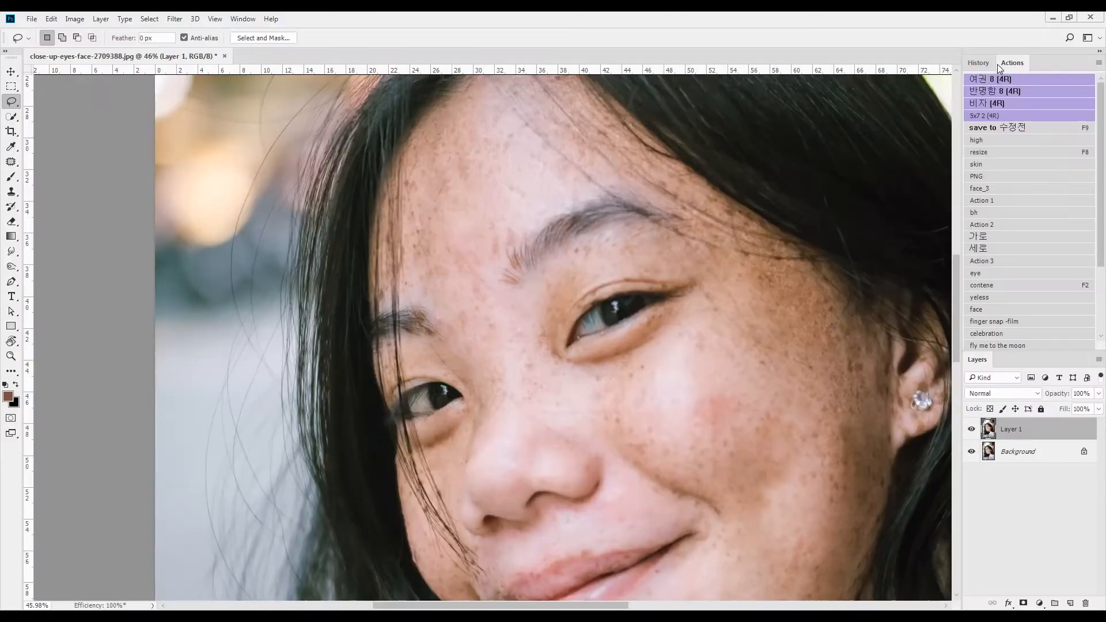
- Inspect the second smoothing pass, merge its copy into Layer 1 and run the Portraiture filter a third time
scroll(557, 374, down, 4)
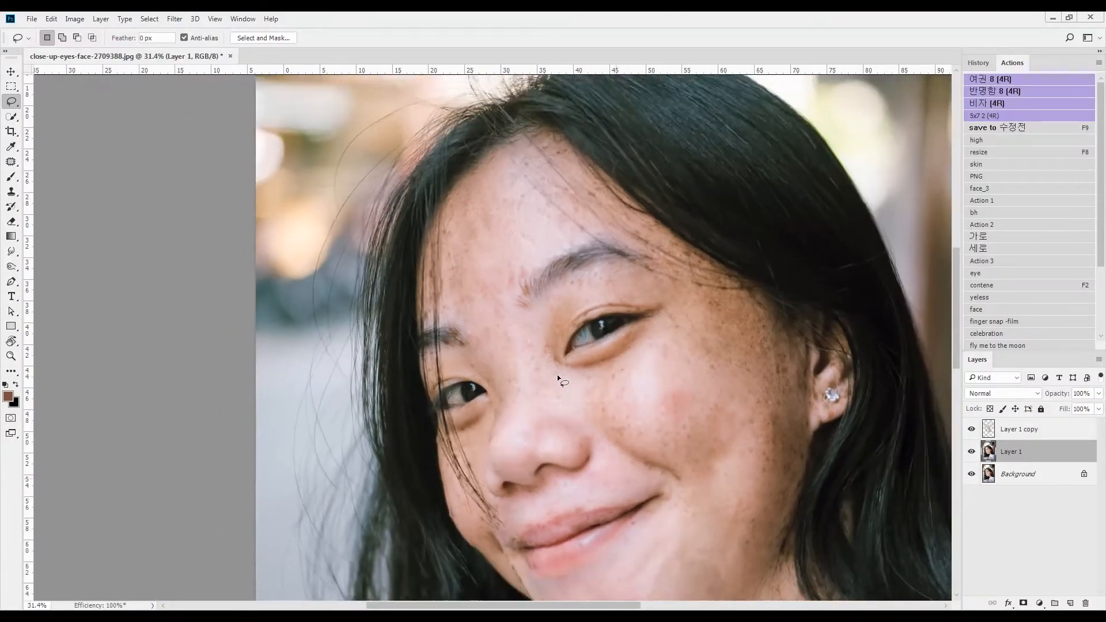
drag(867, 516, 801, 448)
click(1024, 428)
scroll(503, 344, up, 3)
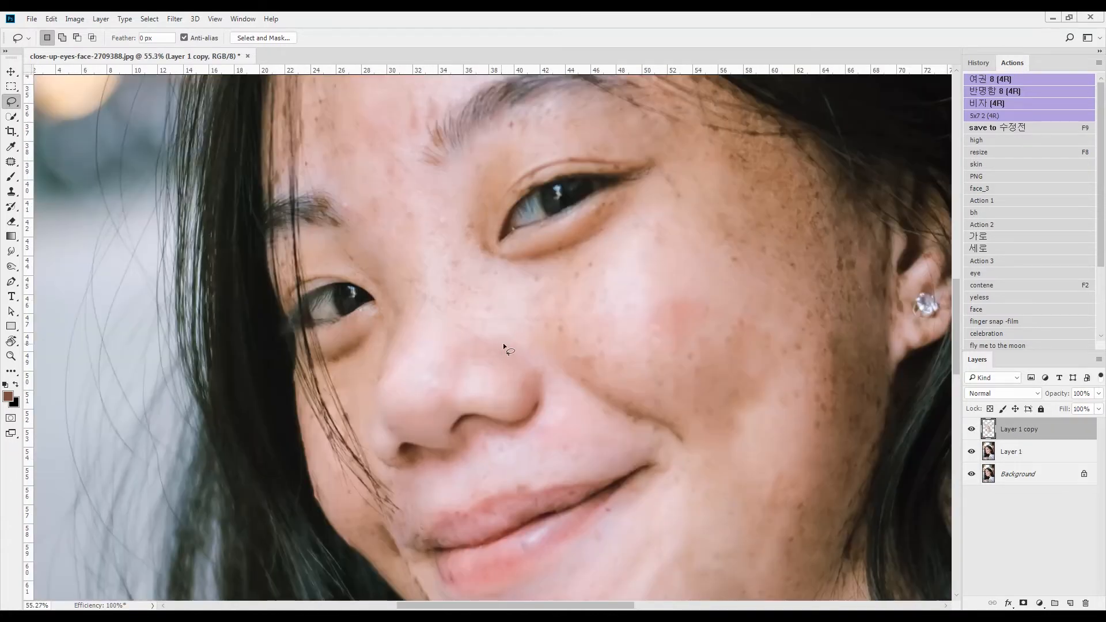
key(Delete)
click(175, 19)
mouse_move(248, 279)
click(111, 287)
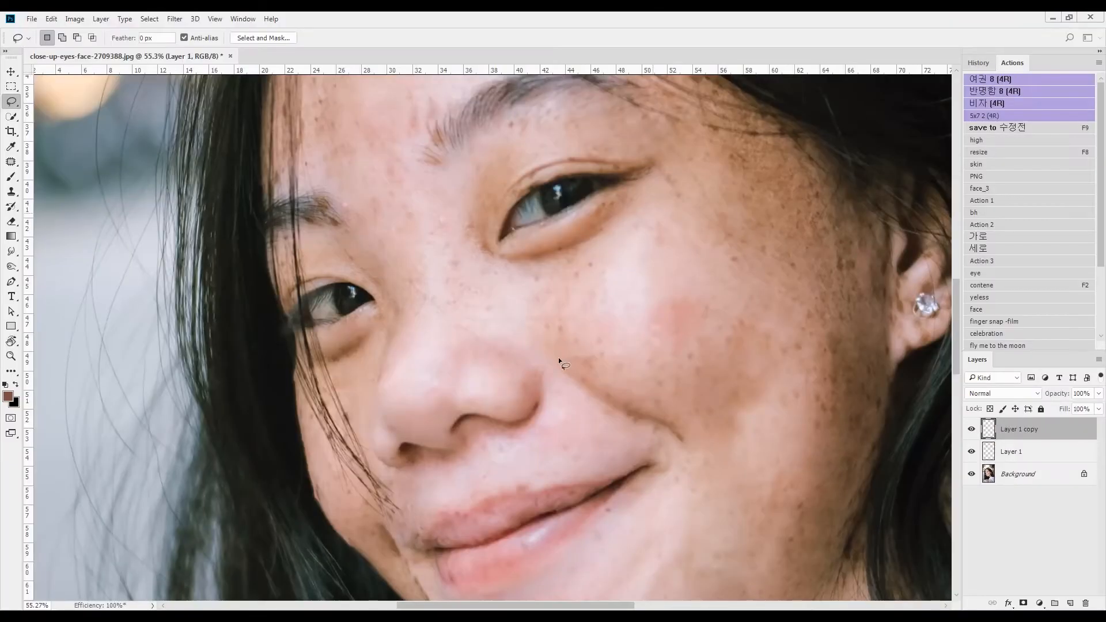
- Compare the face with and without the smoothed copy and merge the copy down into Layer 1
key(ctrl+0)
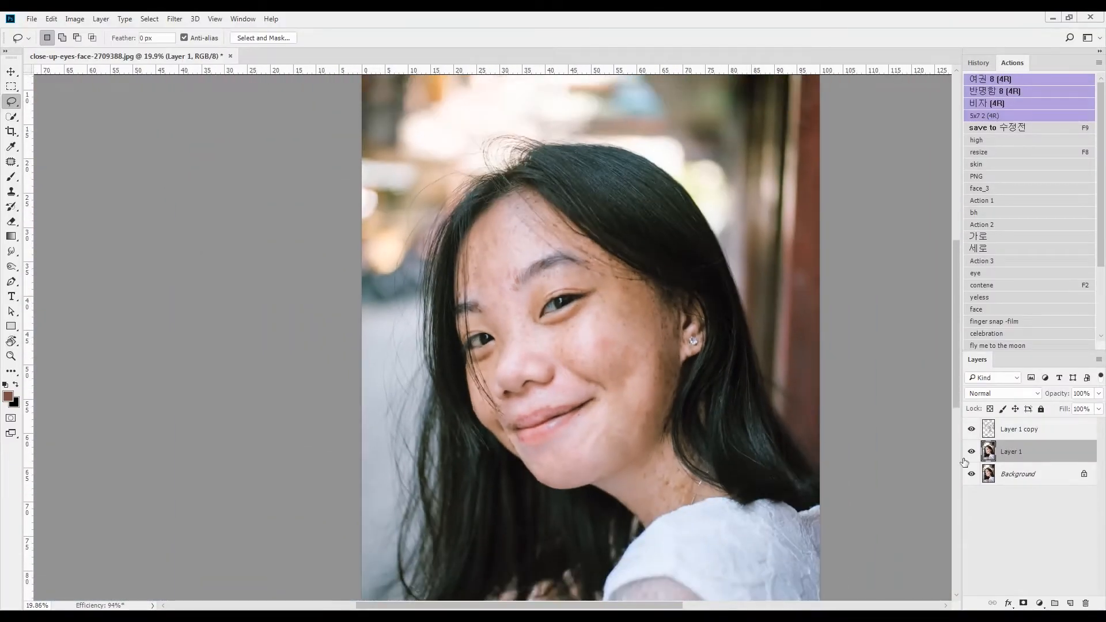
drag(678, 316, 754, 316)
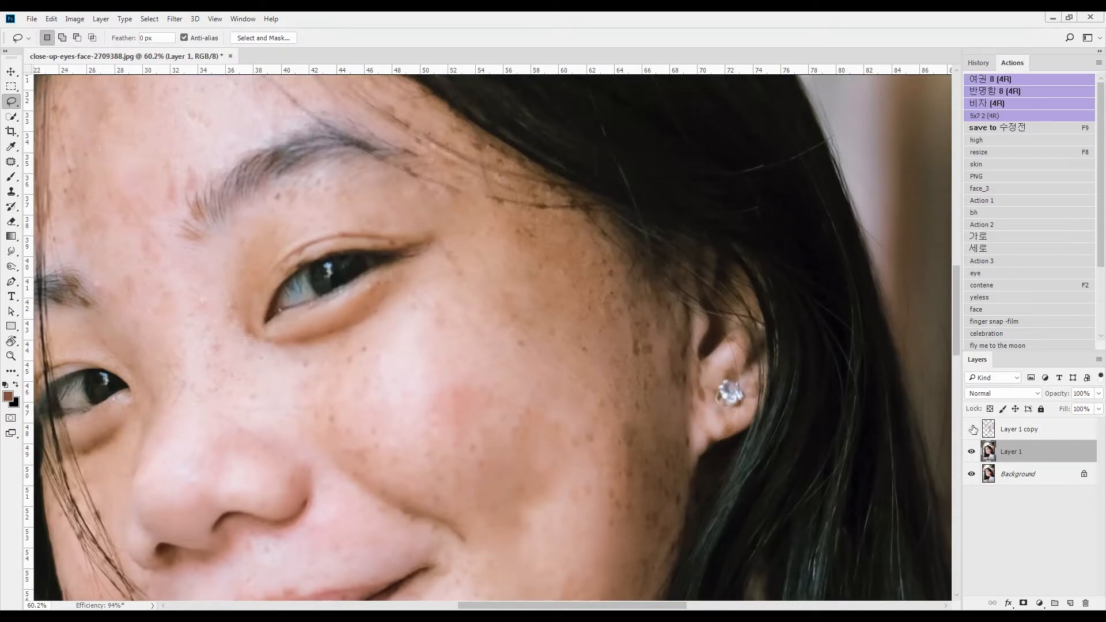
click(1029, 429)
scroll(766, 379, down, 1)
key(ctrl+e)
- Patch the freckles in the middle of the forehead above the near eyebrow with the Patch tool
key(j)
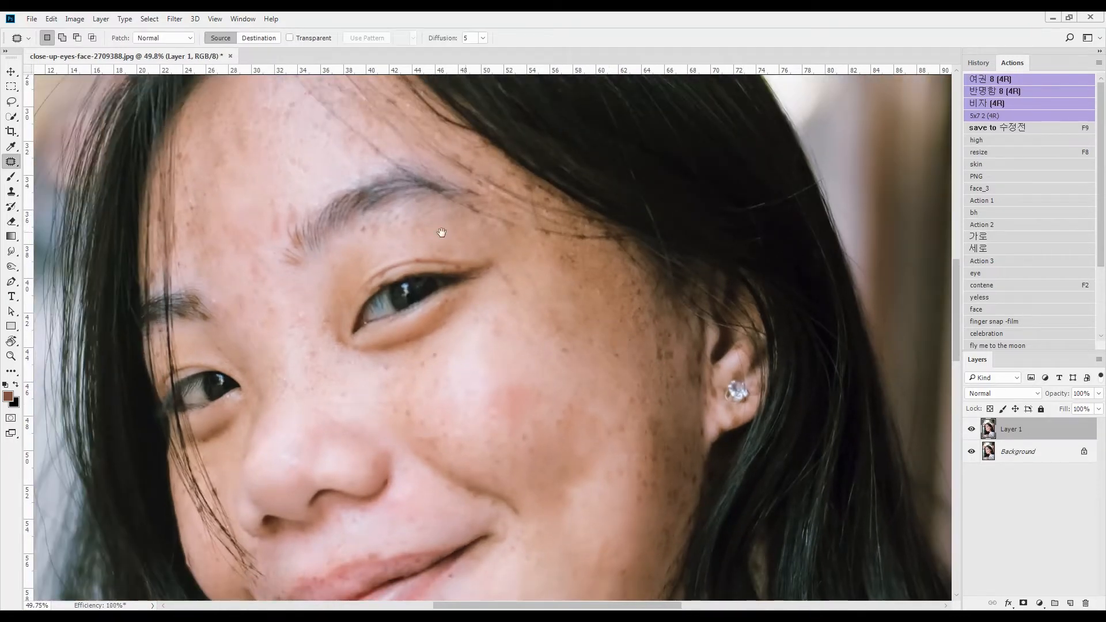
drag(246, 162, 387, 239)
drag(421, 294, 469, 294)
drag(465, 214, 506, 283)
drag(519, 257, 526, 279)
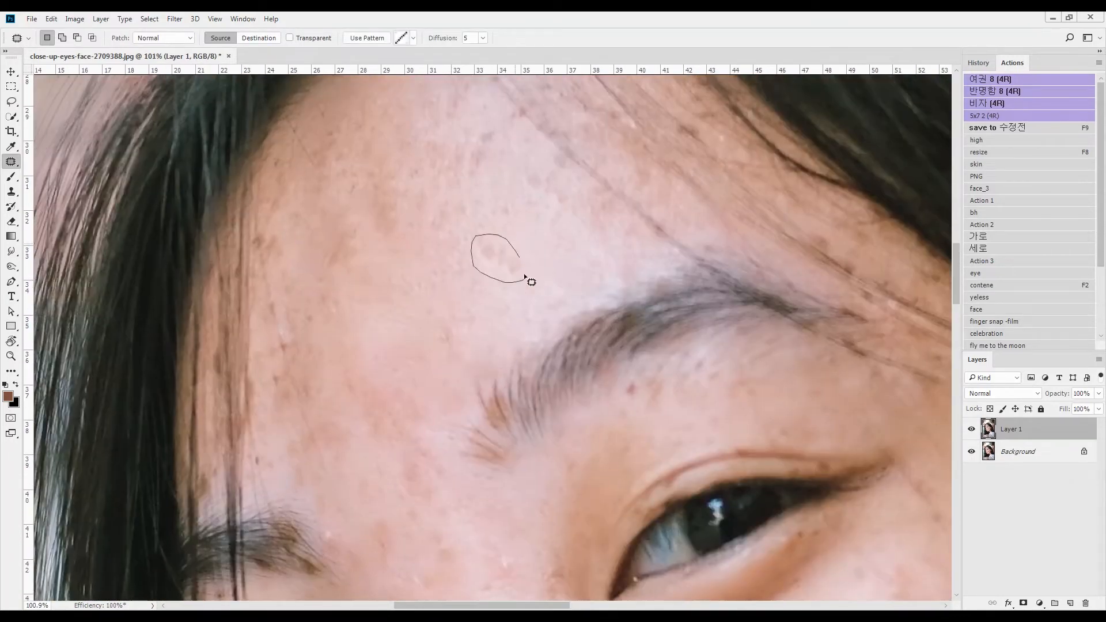
drag(550, 212, 550, 212)
- Patch the blotches on the far side of the forehead and near the hairline with clean skin
drag(345, 217, 443, 249)
mouse_move(416, 266)
mouse_down()
mouse_move(439, 247)
mouse_move(473, 245)
mouse_up()
drag(375, 455, 398, 450)
drag(398, 415, 437, 496)
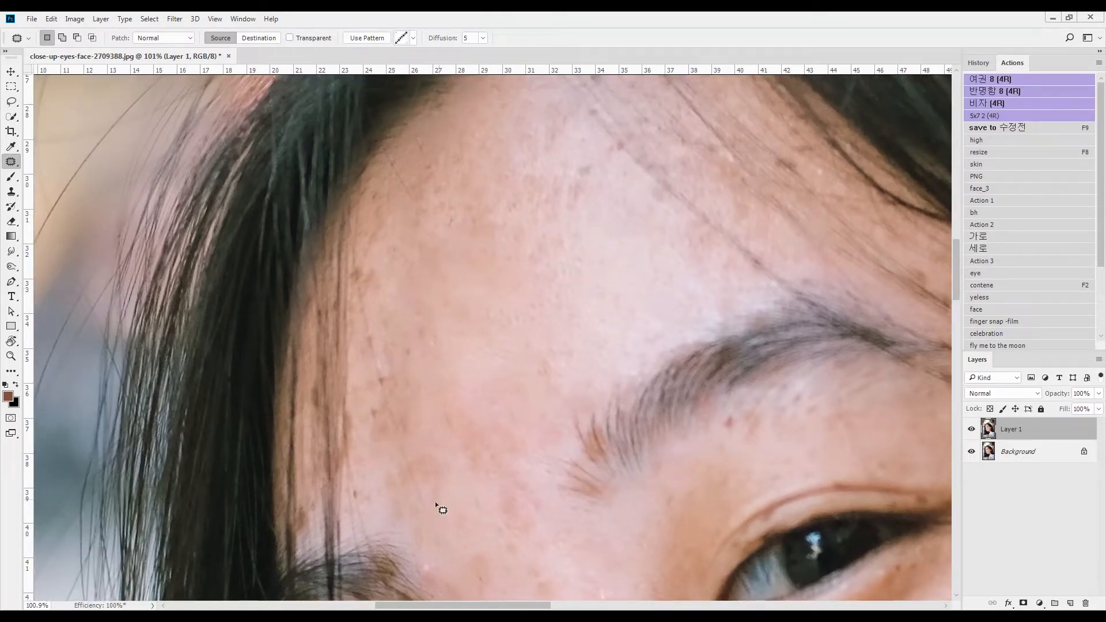
drag(420, 437, 428, 435)
drag(574, 178, 493, 251)
mouse_move(497, 255)
mouse_down()
mouse_move(438, 311)
mouse_move(493, 251)
mouse_up()
- Patch the freckles on the nose bridge between the eyes with clean skin
mouse_move(402, 302)
mouse_down()
mouse_move(391, 304)
mouse_move(248, 58)
mouse_up()
mouse_move(900, 315)
mouse_down()
mouse_move(617, 265)
mouse_move(586, 340)
mouse_up()
drag(283, 492, 395, 361)
drag(392, 333, 566, 305)
click(480, 316)
mouse_move(392, 344)
mouse_down()
mouse_move(317, 323)
mouse_move(392, 345)
mouse_up()
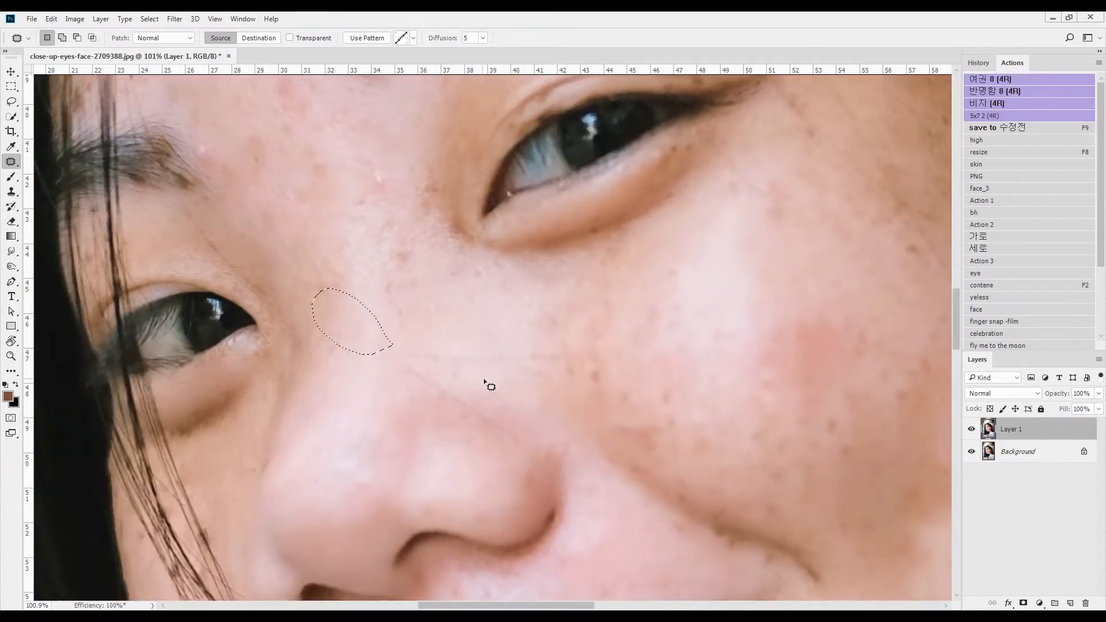
- Patch the freckles beside the nose and on the near cheek in front of the ear
drag(603, 364, 492, 375)
drag(508, 441, 452, 386)
drag(646, 411, 670, 454)
drag(793, 311, 464, 129)
drag(750, 370, 754, 287)
drag(815, 364, 805, 381)
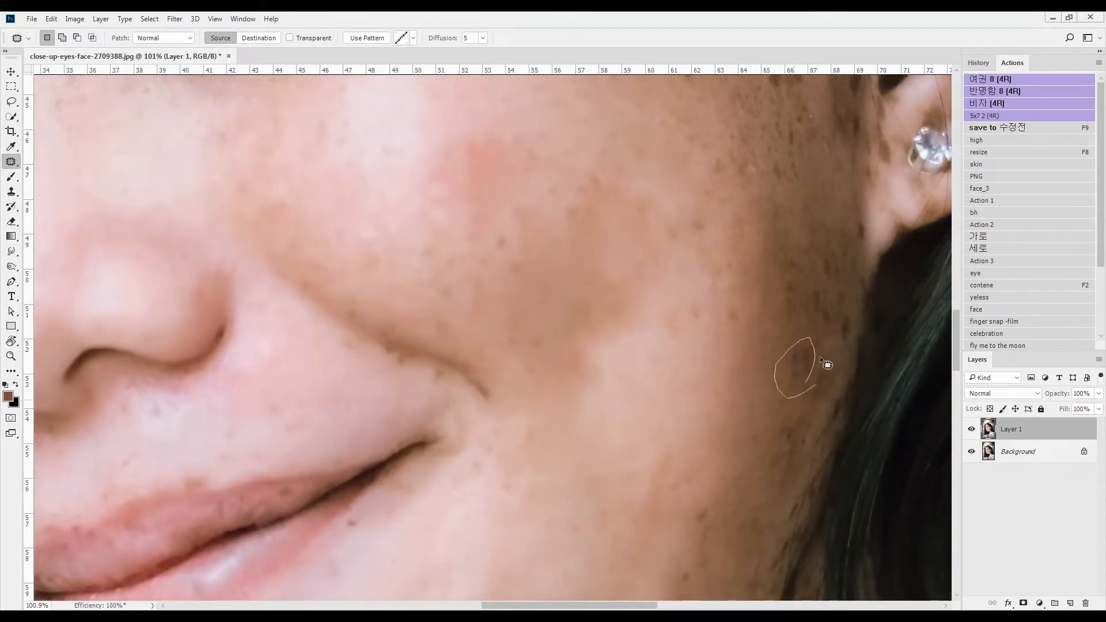
- Patch the small spots on the lower cheek and around the mouth with clean skin
drag(704, 348, 733, 88)
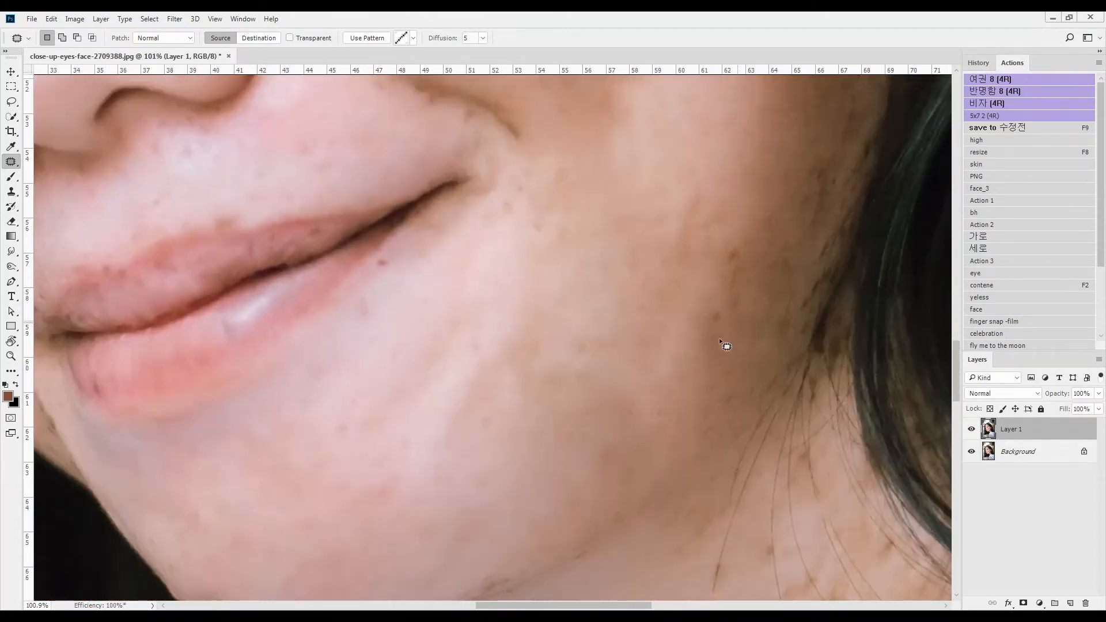
drag(459, 307, 590, 368)
mouse_move(506, 370)
mouse_down()
mouse_move(512, 320)
mouse_move(530, 312)
mouse_up()
drag(400, 313, 533, 308)
mouse_move(573, 294)
mouse_down()
mouse_move(551, 304)
mouse_move(572, 293)
mouse_up()
- Patch the blemishes beside the far corner of the mouth and on the chin
drag(178, 297, 423, 289)
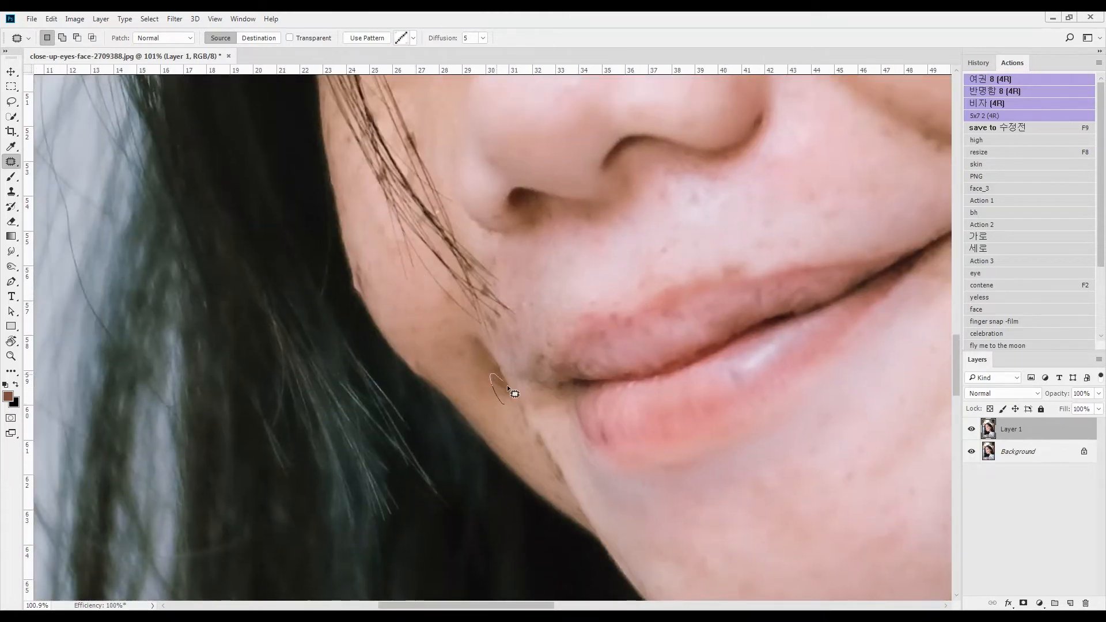
drag(507, 384, 504, 404)
drag(578, 481, 425, 329)
drag(451, 288, 470, 280)
drag(393, 305, 423, 344)
drag(400, 284, 417, 317)
drag(406, 302, 403, 351)
- Patch the remaining spots along the jawline and on the neck below it
drag(617, 277, 559, 277)
mouse_move(741, 328)
mouse_down()
mouse_move(573, 289)
mouse_move(605, 306)
mouse_up()
drag(591, 340, 594, 332)
drag(629, 278, 585, 302)
drag(582, 297, 619, 274)
drag(645, 281, 691, 242)
mouse_move(705, 237)
mouse_down()
mouse_move(727, 219)
mouse_move(577, 348)
mouse_up()
drag(556, 360, 600, 329)
drag(655, 259, 641, 276)
- Patch the brown patches and stray hairs on the neck above the shoulder, and view the whole portrait
drag(629, 375, 556, 236)
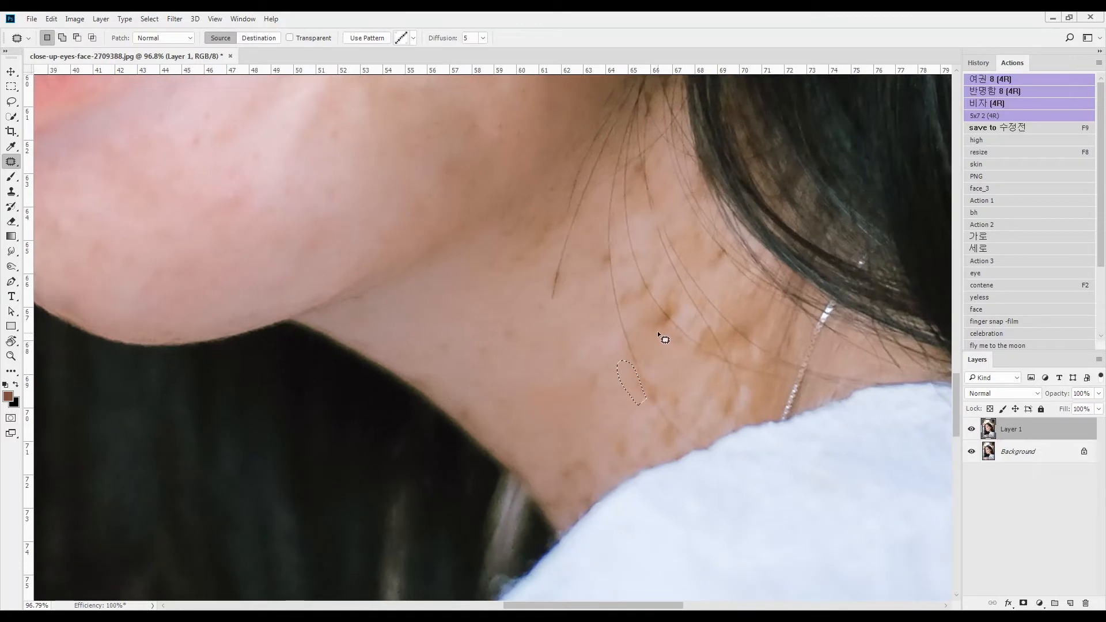
drag(692, 319, 712, 371)
mouse_move(669, 345)
mouse_down()
mouse_move(675, 423)
mouse_move(632, 416)
mouse_move(642, 360)
mouse_up()
drag(655, 392, 700, 334)
mouse_move(704, 383)
mouse_down()
mouse_move(664, 262)
mouse_move(731, 311)
mouse_move(568, 346)
mouse_up()
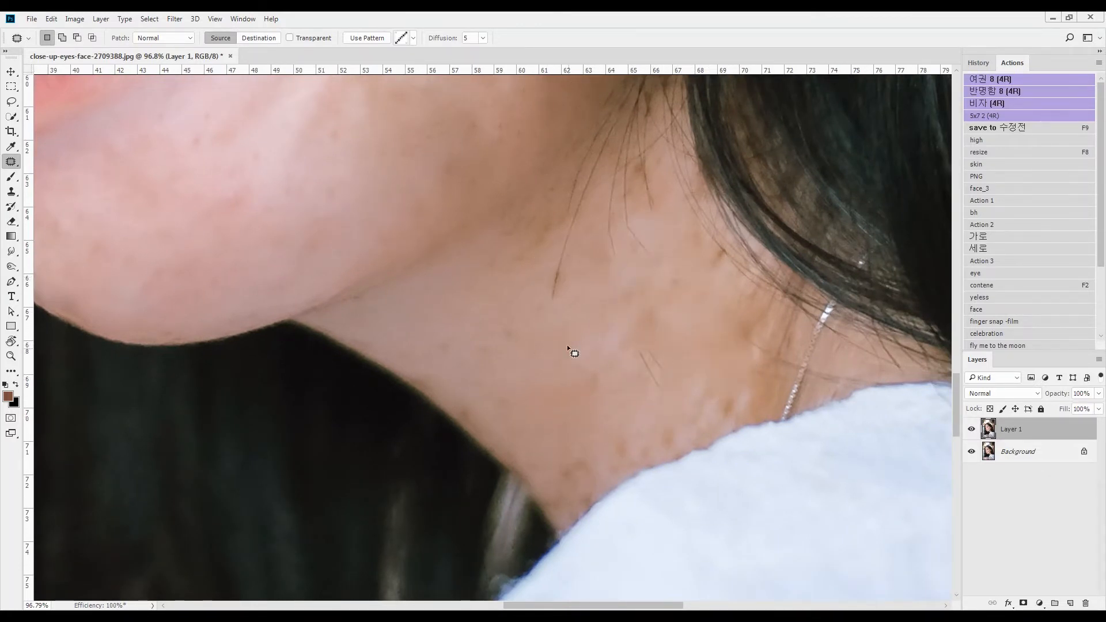
key(F2)
key(Return)
mouse_move(757, 406)
mouse_down()
mouse_move(794, 354)
mouse_move(752, 389)
mouse_up()
key(ctrl+0)
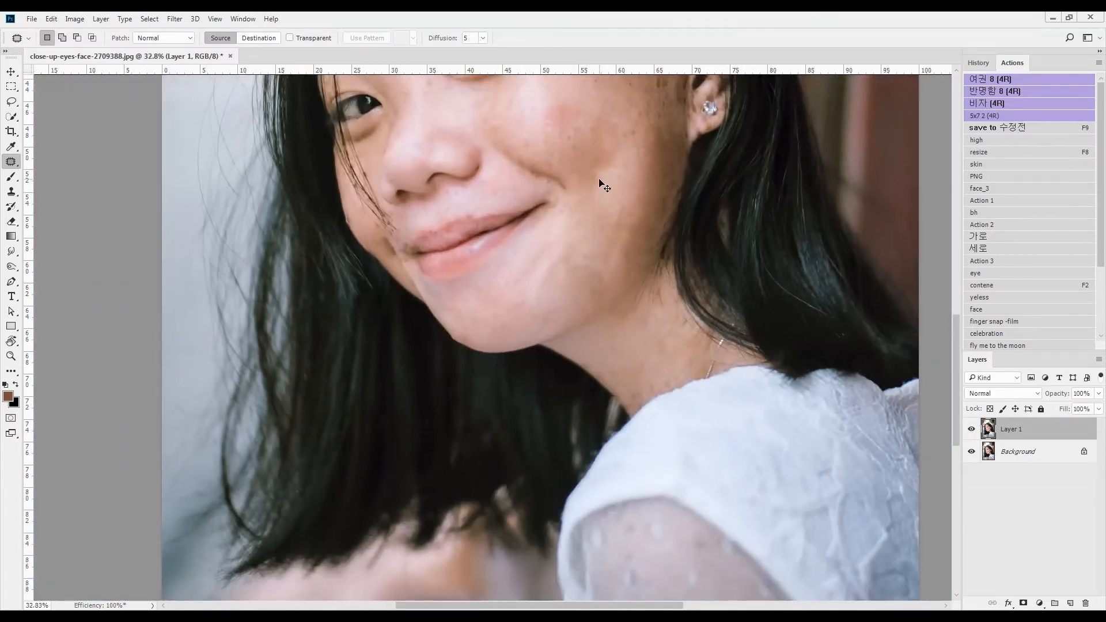
- Create a new layer named Layer 2 and set up the Brush with a sampled skin tone at 10% opacity
key(l)
scroll(502, 308, up, 5)
key(ctrl+shift+n)
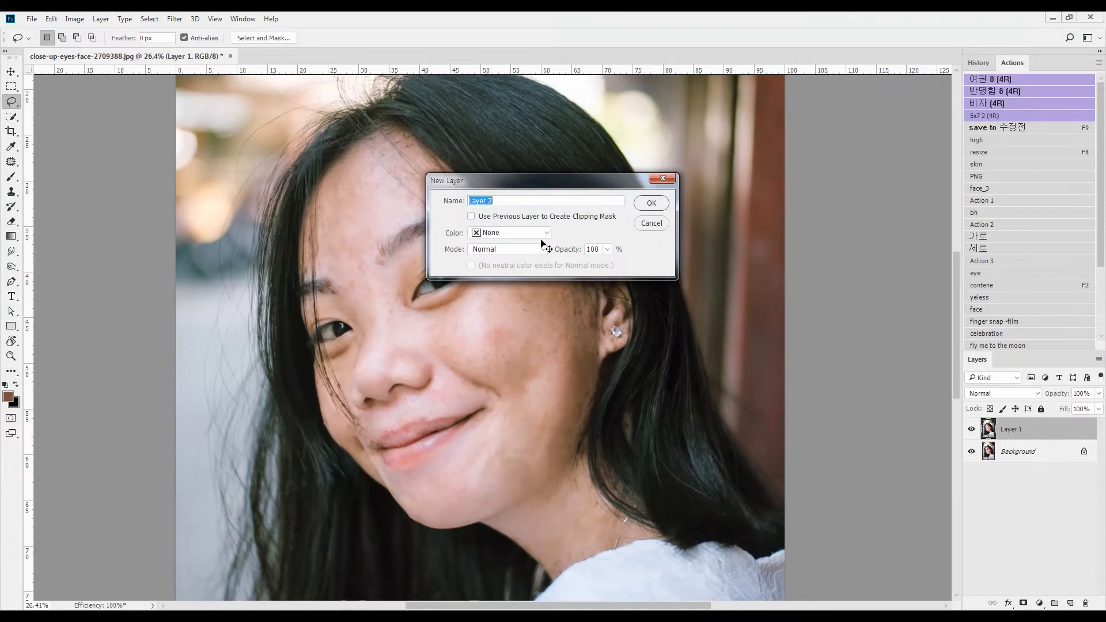
key(Return)
key(b)
scroll(500, 316, up, 4)
alt+click(514, 294)
key(1)
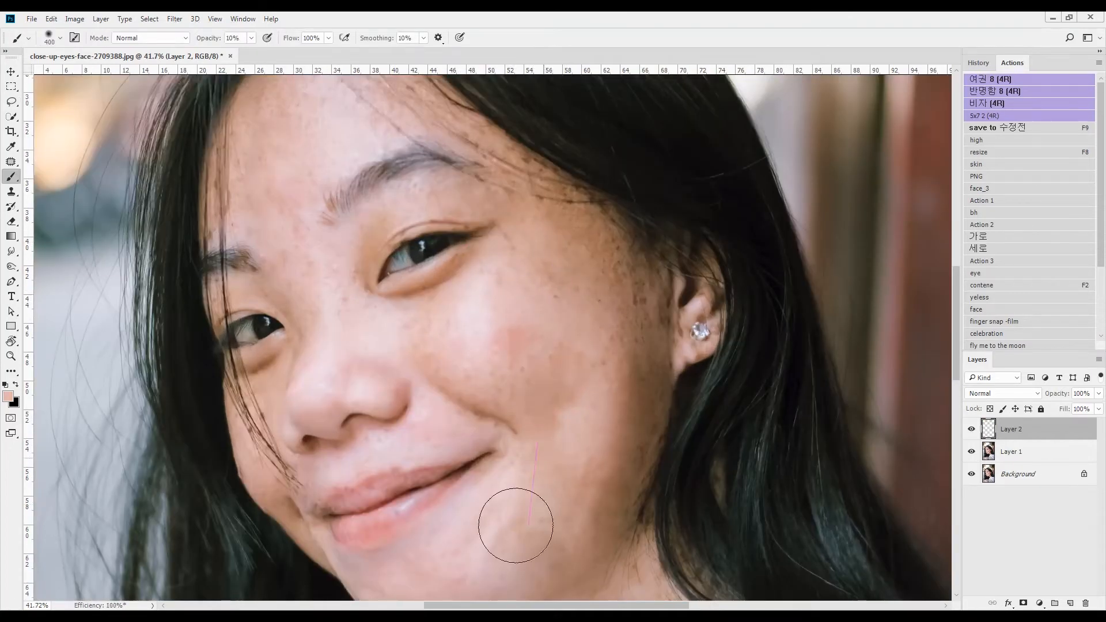
- Paint the skin tone over the face and forehead, reducing the brush size to 250
drag(318, 258, 348, 367)
key(bracketleft)
key(bracketleft)
mouse_move(333, 168)
mouse_down()
mouse_move(355, 261)
mouse_move(332, 192)
mouse_move(361, 389)
mouse_move(519, 461)
mouse_up()
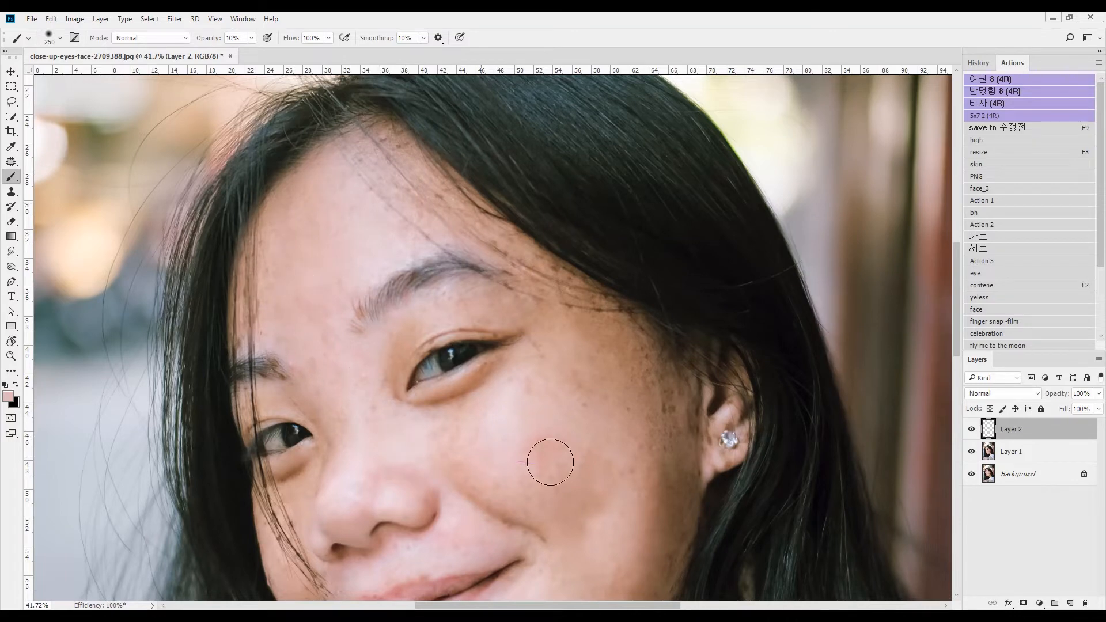
- Even out the cheek and forehead by painting on Layer 2 with freshly sampled skin tones
drag(583, 402, 525, 269)
alt+click(509, 251)
mouse_move(594, 337)
mouse_down()
mouse_move(599, 380)
mouse_move(555, 489)
mouse_move(616, 363)
mouse_move(590, 369)
mouse_move(528, 195)
mouse_move(581, 460)
mouse_move(418, 537)
mouse_move(523, 384)
mouse_move(558, 454)
mouse_move(444, 404)
mouse_up()
mouse_move(371, 275)
mouse_down()
mouse_move(427, 365)
mouse_move(332, 268)
mouse_move(371, 271)
mouse_up()
alt+click(374, 336)
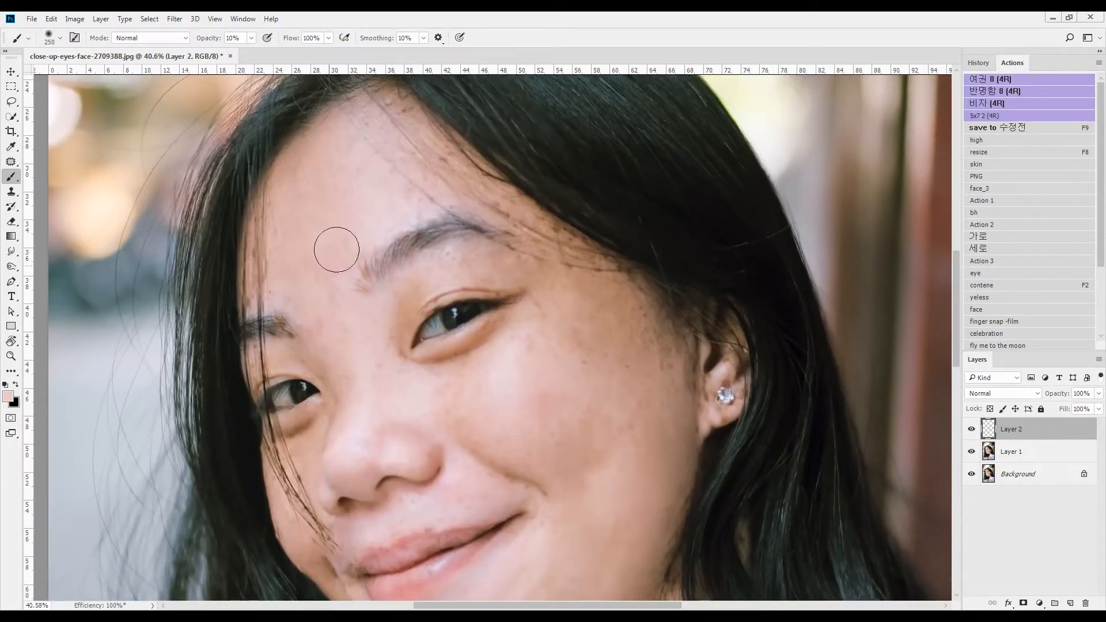
mouse_move(627, 416)
mouse_down()
mouse_move(565, 416)
mouse_move(639, 403)
mouse_up()
- Merge the painted Layer 2 down into Layer 1
key(l)
key(Delete)
key(b)
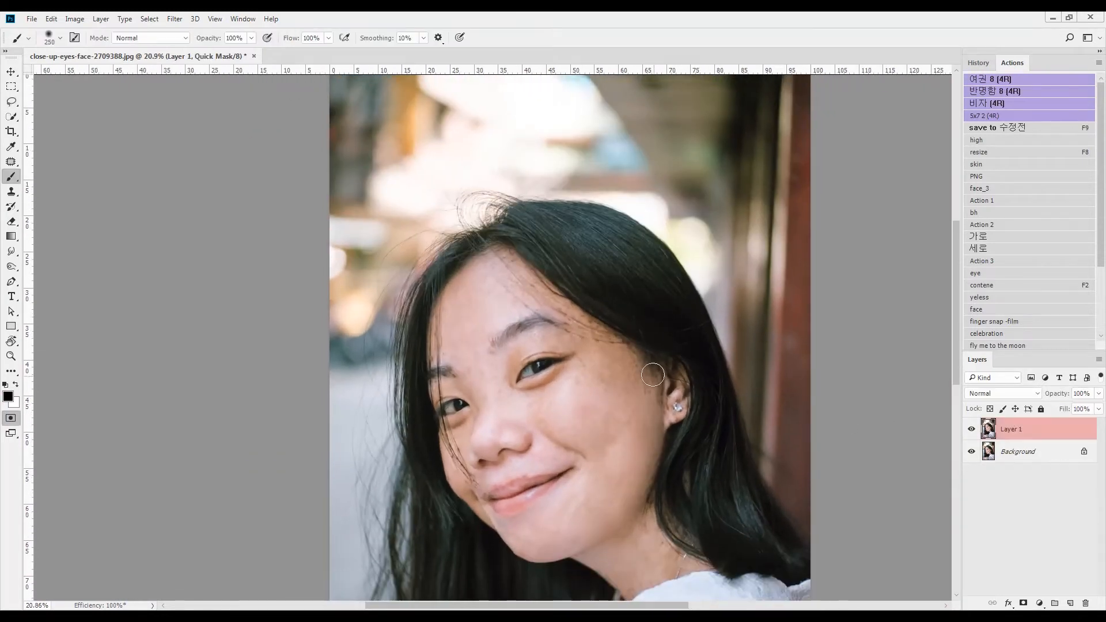
- Run the Portraiture filter on the merged Layer 1, inspect the smoothed face and select the Layer 1 copy
key(l)
click(175, 18)
click(128, 309)
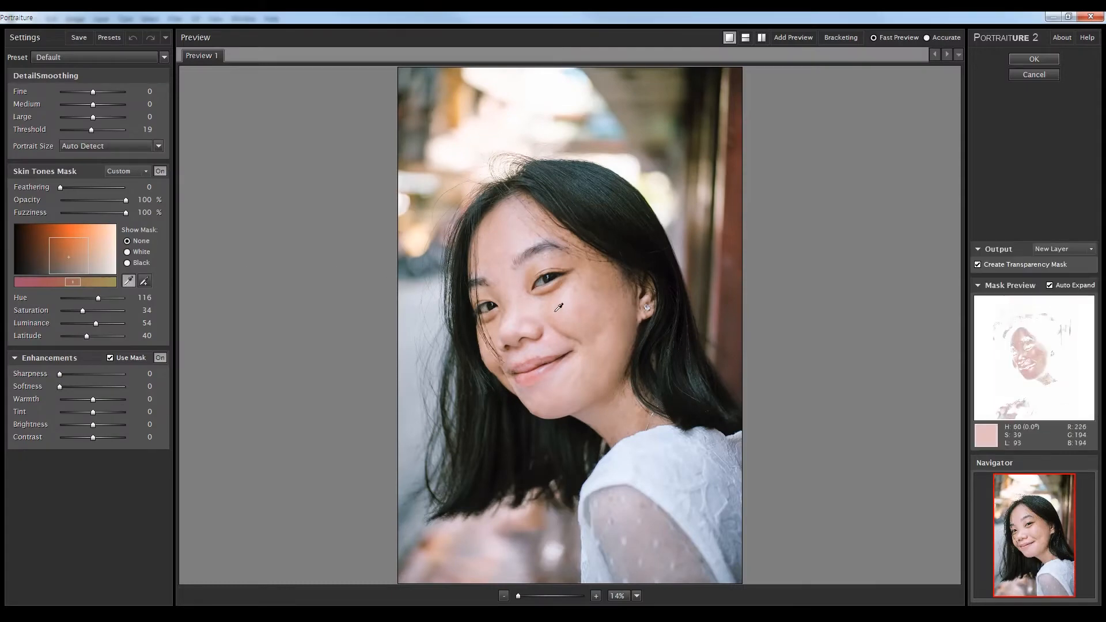
click(1034, 59)
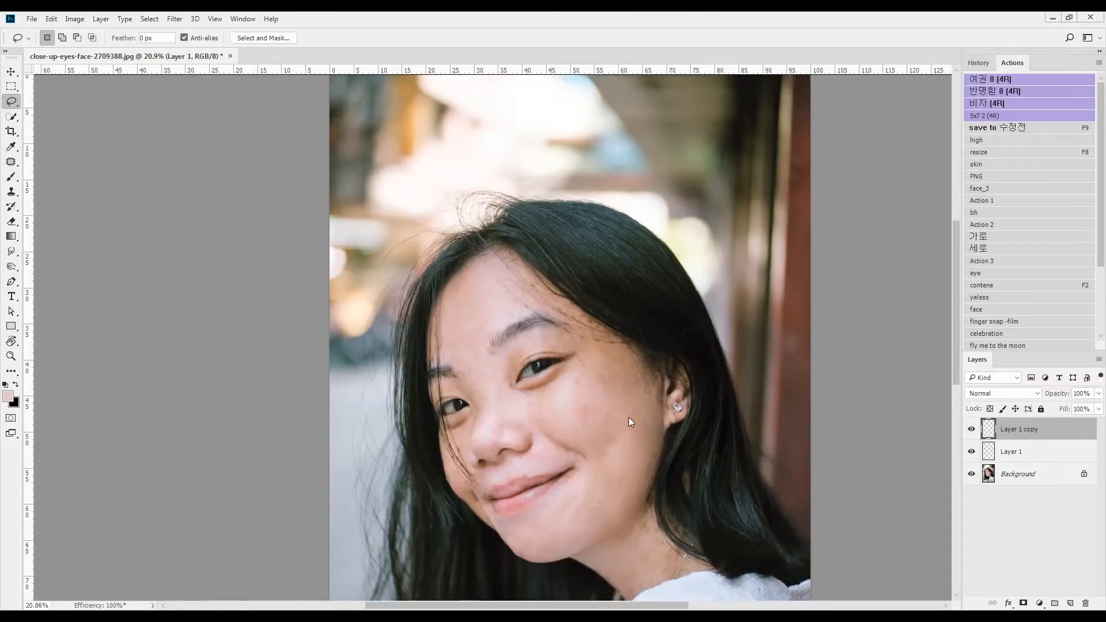
scroll(625, 447, up, 8)
scroll(625, 446, down, 5)
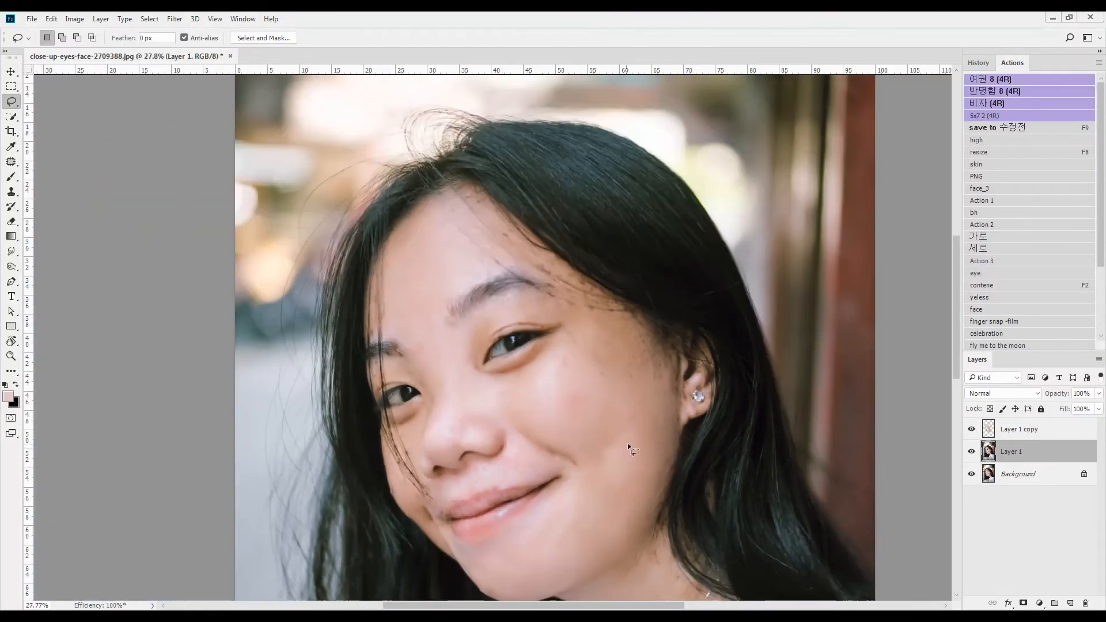
click(1021, 431)
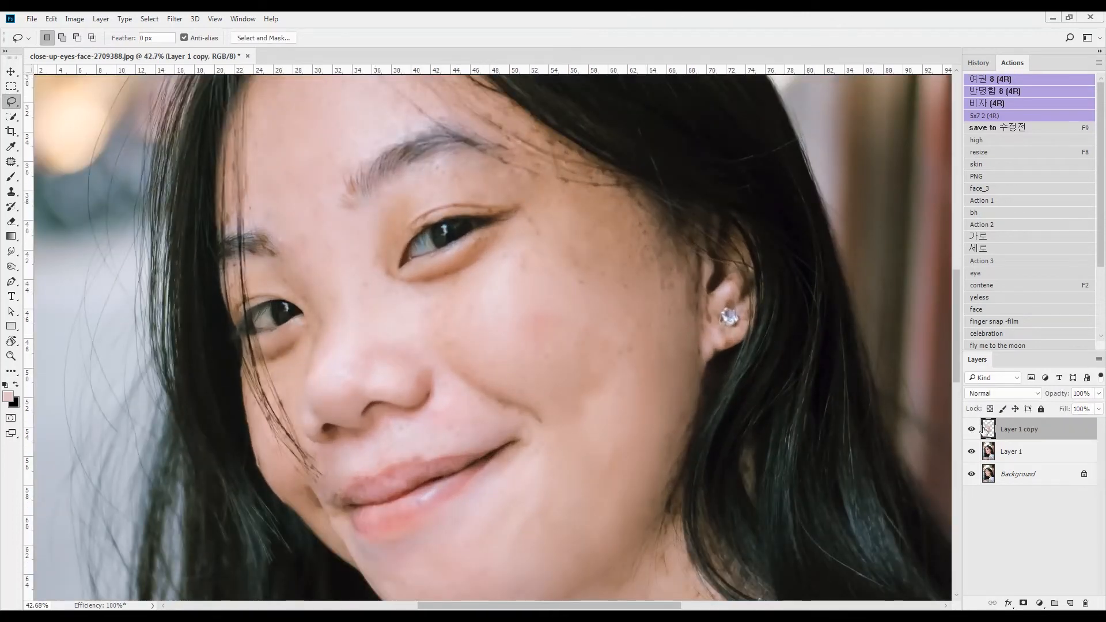
- Merge Layer 1 copy into Layer 1 and patch the uneven spots on the cheek and beside the ear
key(ctrl+e)
key(j)
scroll(592, 390, up, 2)
drag(609, 404, 642, 343)
key(ctrl+d)
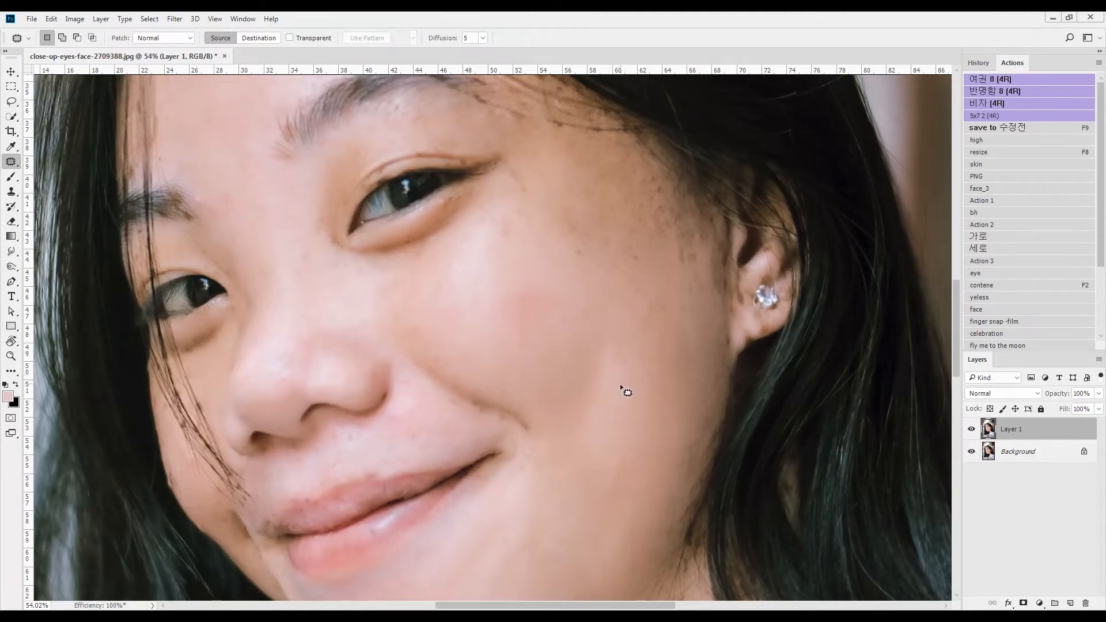
drag(607, 421, 606, 394)
drag(691, 270, 668, 334)
drag(667, 333, 648, 335)
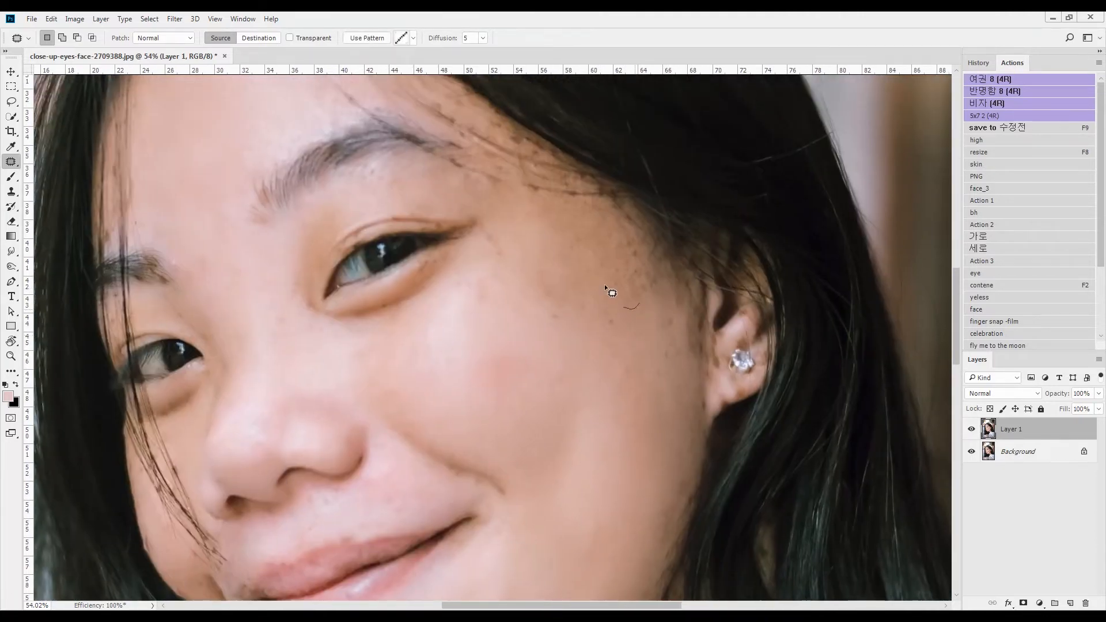
- Patch the remaining dark spots on the upper cheek and the temple beside the eye
drag(538, 330, 559, 385)
drag(490, 357, 498, 324)
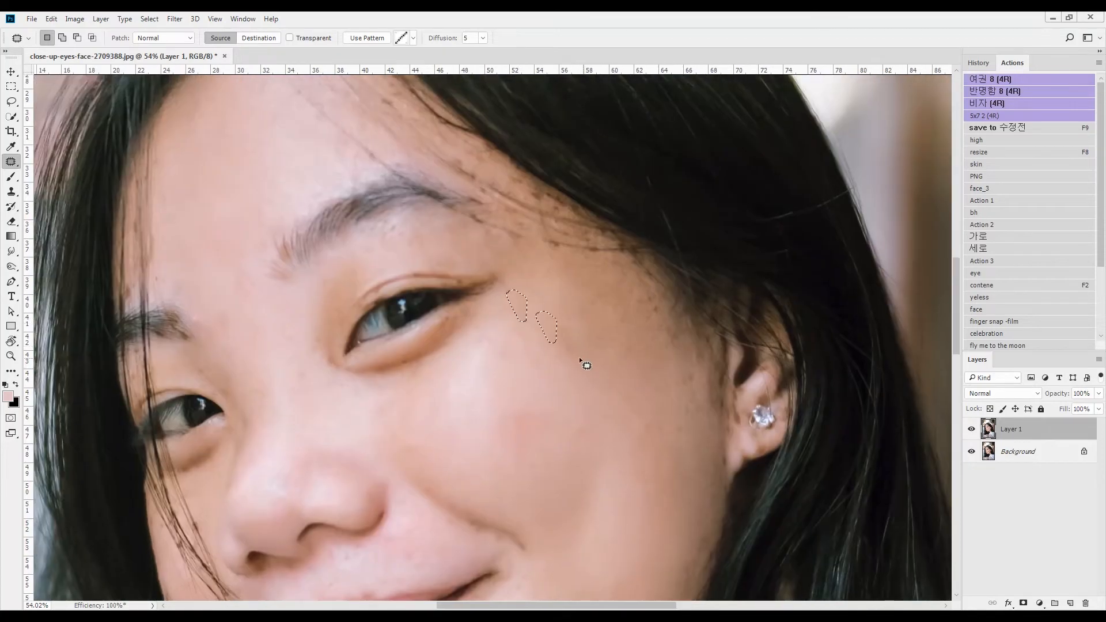
drag(508, 429, 627, 321)
drag(397, 322, 461, 323)
drag(462, 326, 421, 338)
drag(565, 340, 523, 332)
- Patch the small marks around the outer corner and upper lid of the larger eye
drag(502, 334, 531, 457)
drag(461, 323, 449, 349)
drag(730, 292, 494, 343)
drag(570, 359, 597, 347)
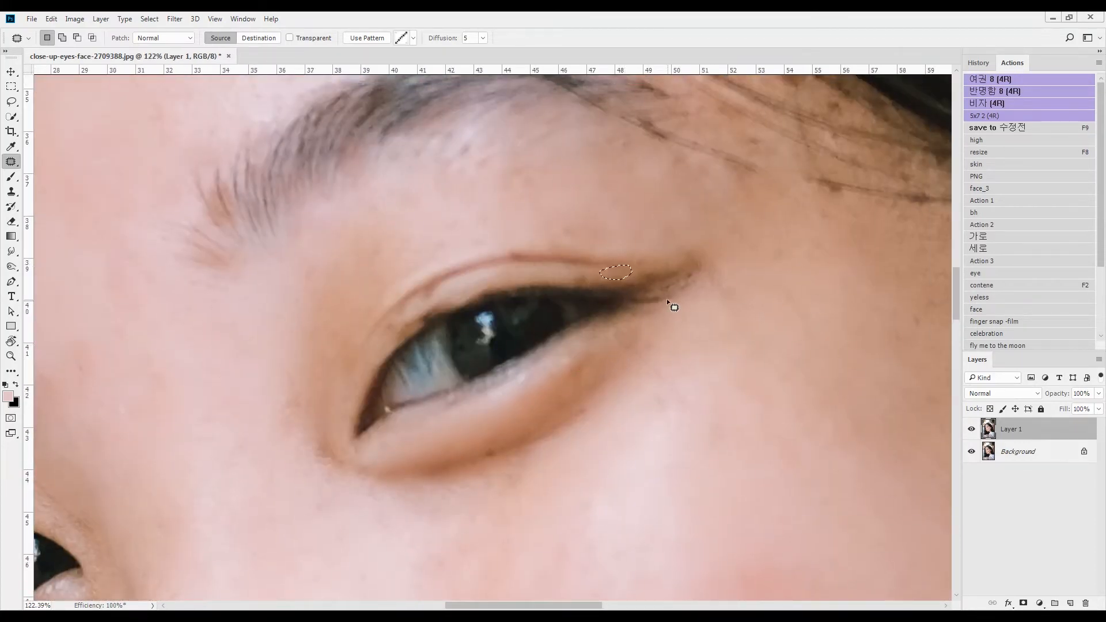
drag(669, 299, 752, 220)
drag(582, 369, 795, 130)
- Patch the leftover blemishes on the lower face and the neck, clearing the selection when finished
mouse_move(582, 562)
mouse_down()
mouse_move(578, 370)
mouse_move(455, 351)
mouse_up()
mouse_move(447, 399)
mouse_down()
mouse_move(478, 358)
mouse_move(489, 368)
mouse_up()
mouse_move(651, 518)
mouse_down()
mouse_move(568, 368)
mouse_move(490, 366)
mouse_up()
drag(627, 388, 665, 386)
mouse_move(660, 383)
mouse_down()
mouse_move(611, 349)
mouse_move(627, 345)
mouse_move(603, 356)
mouse_up()
key(ctrl+d)
mouse_move(573, 284)
mouse_down()
mouse_move(559, 329)
mouse_move(569, 288)
mouse_up()
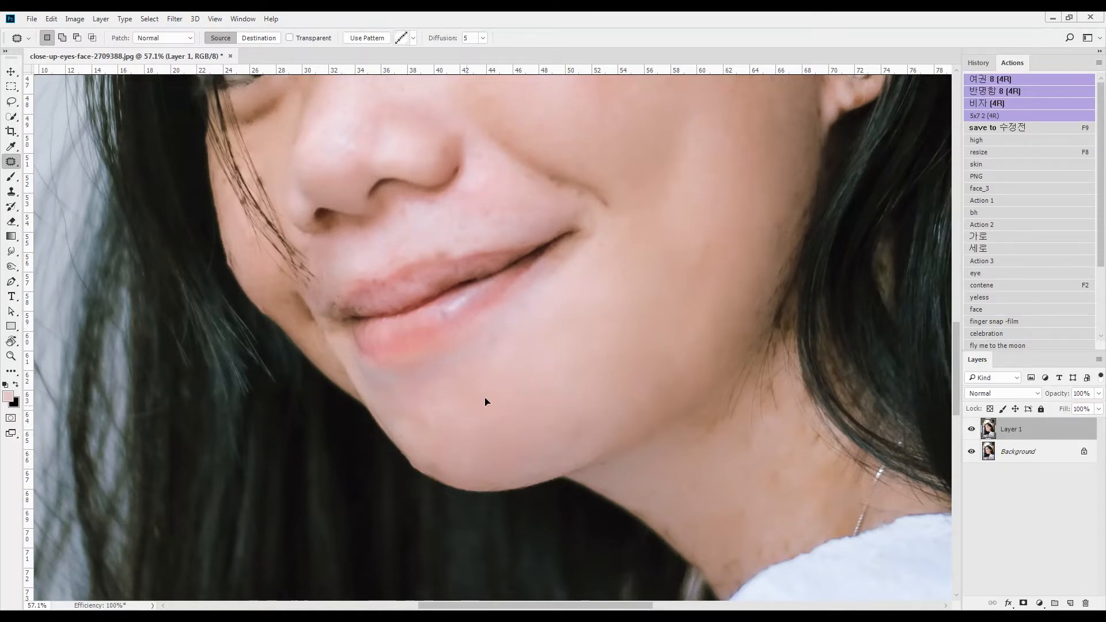
drag(808, 476, 670, 409)
key(ctrl+d)
- Create Layer 2 and paint sampled skin tone over the neck with a size 250 brush at 10% opacity
key(ctrl+shift+n)
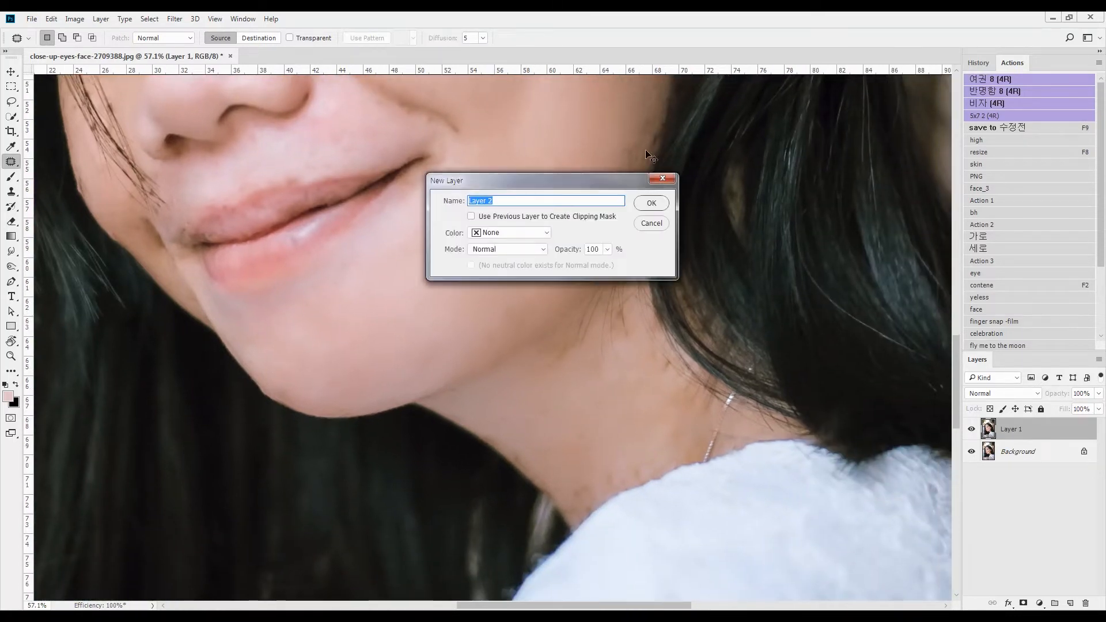
key(Return)
key(b)
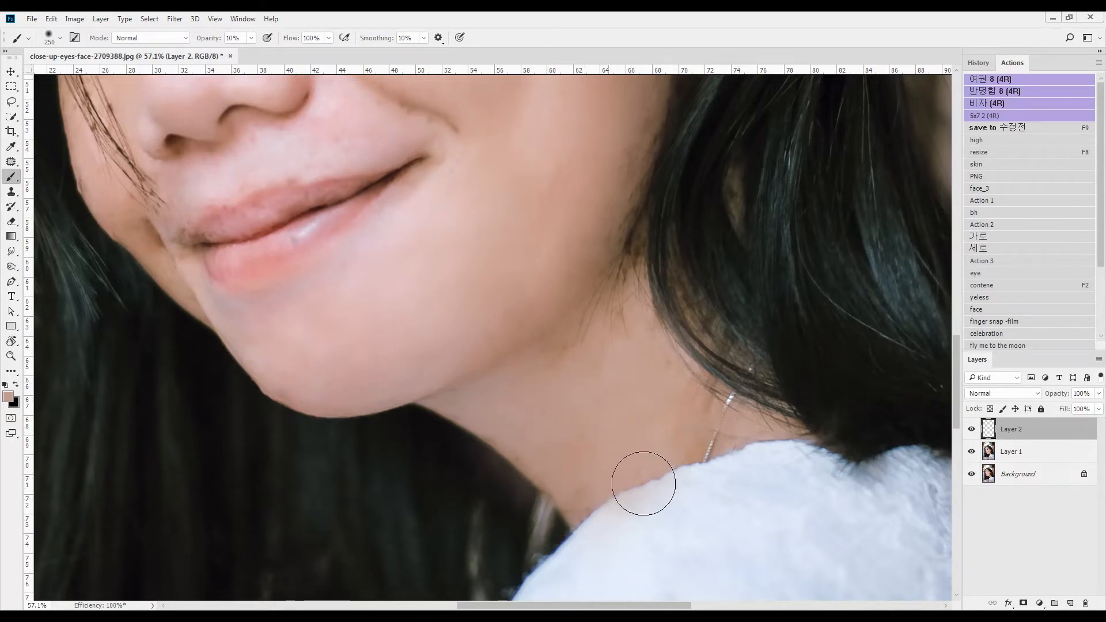
- Erase excess neck paint from the clothing and necklace, reducing the eraser to size 40, and merge Layer 2 down
key(e)
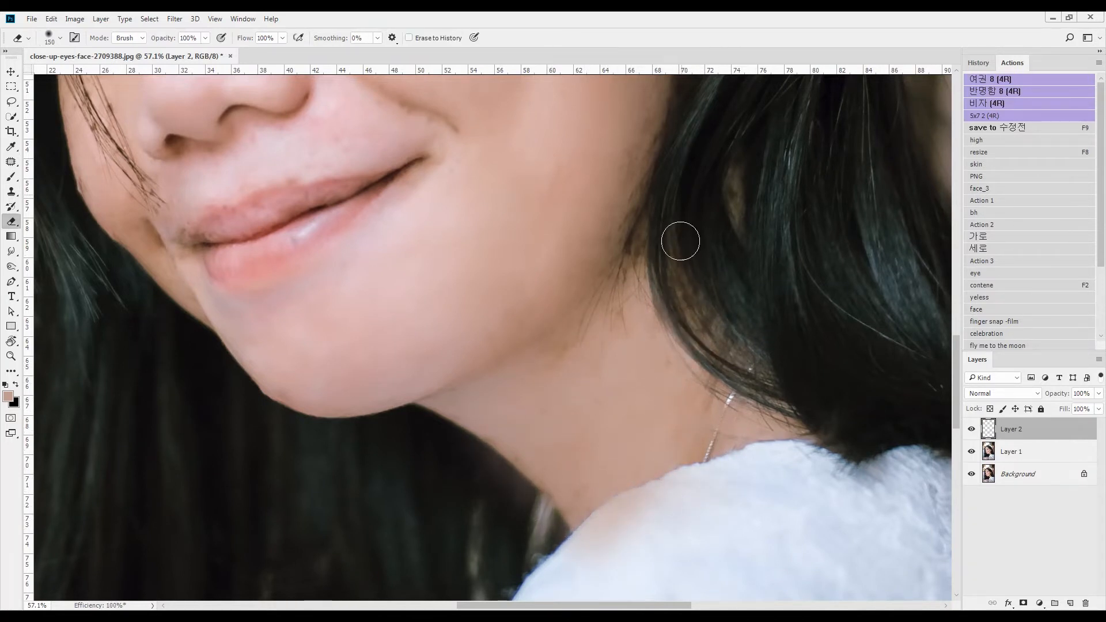
scroll(769, 470, up, 5)
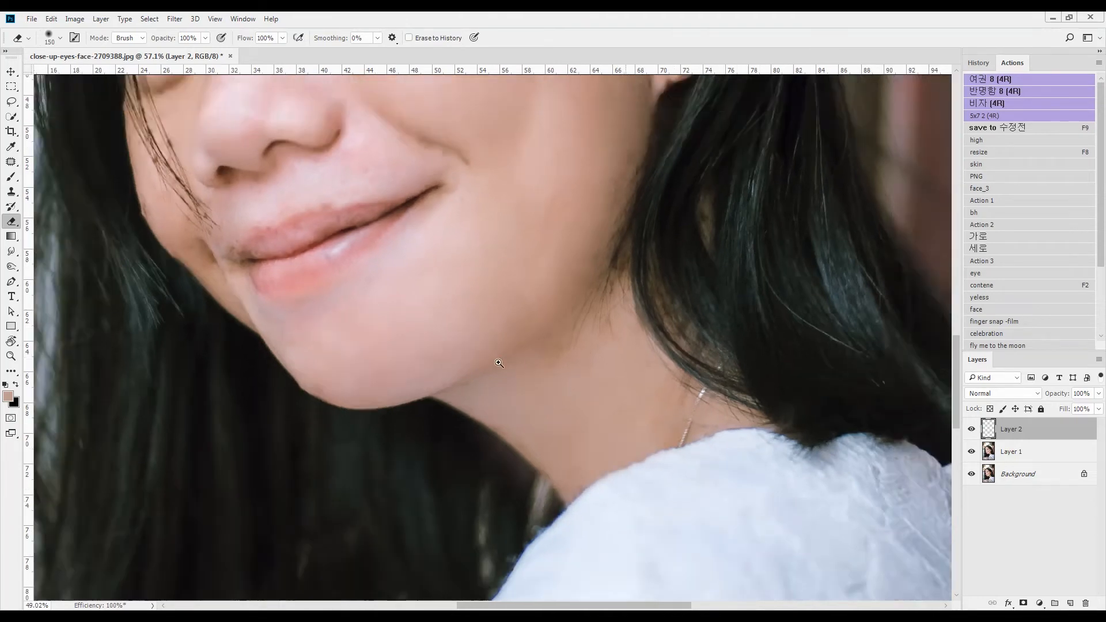
key(bracketleft)
key(bracketleft)
key(bracketleft)
key(bracketleft)
key(bracketleft)
key(bracketleft)
key(bracketleft)
key(bracketleft)
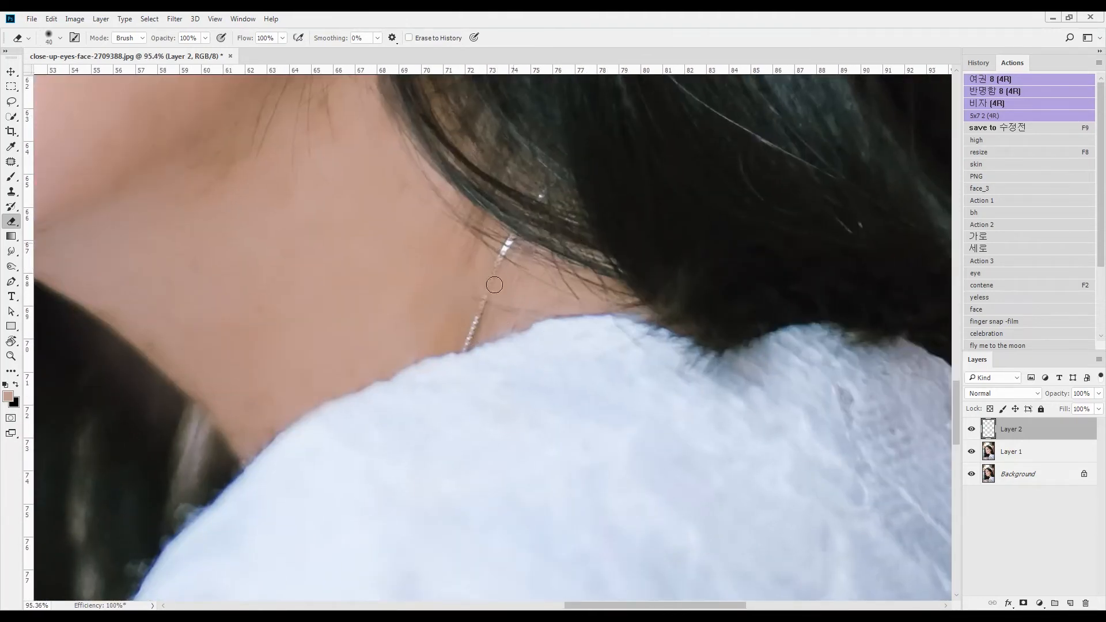
scroll(495, 307, down, 10)
key(ctrl+e)
- Mask the lower section of the necklace chain in Quick Mask with a small brush and copy it to a new layer
scroll(533, 404, up, 16)
key(q)
key(b)
key(bracketleft)
key(bracketleft)
key(bracketleft)
key(bracketleft)
key(bracketleft)
key(bracketleft)
key(bracketleft)
key(bracketleft)
key(bracketleft)
key(bracketleft)
key(bracketleft)
key(bracketleft)
mouse_move(613, 449)
mouse_down()
mouse_move(599, 479)
mouse_move(643, 375)
mouse_up()
key(q)
key(ctrl+j)
- Fill the faded gap in the necklace with the copied chain section
key(e)
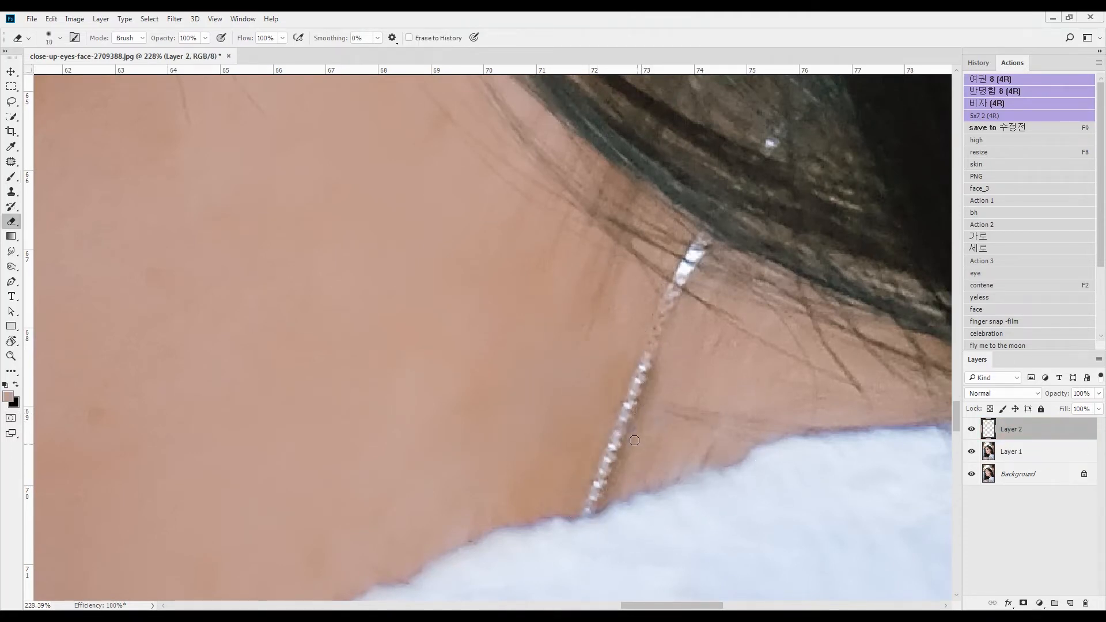
key(ctrl+j)
drag(641, 422, 665, 313)
key(ctrl+z)
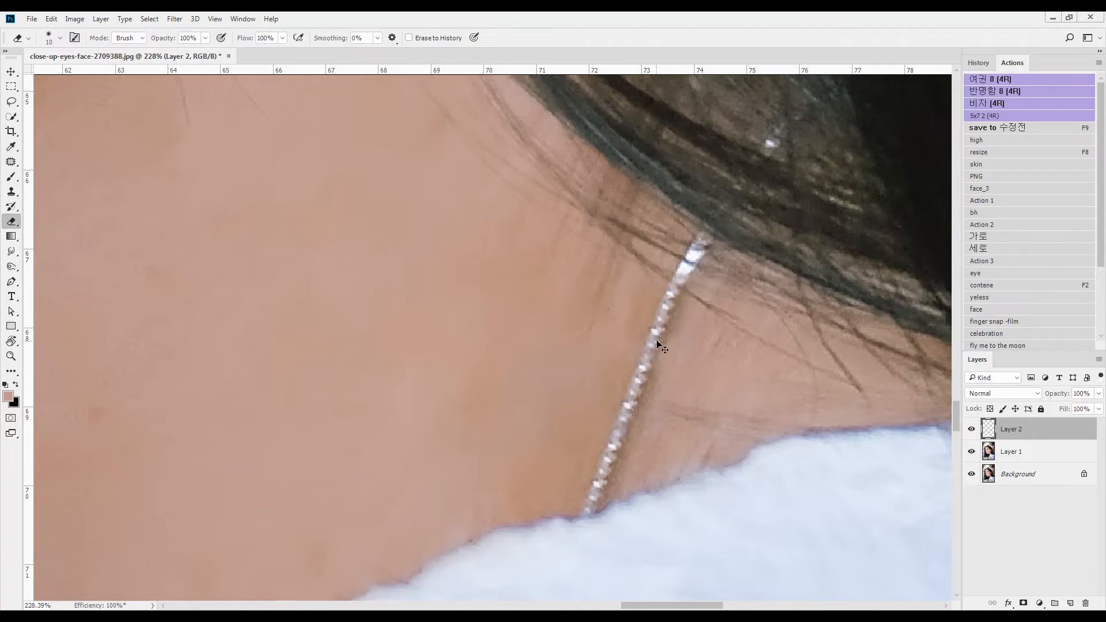
- Patch the discoloured neck skin beside the necklace, compare the retouch with the original and clear the selection
drag(650, 295, 643, 326)
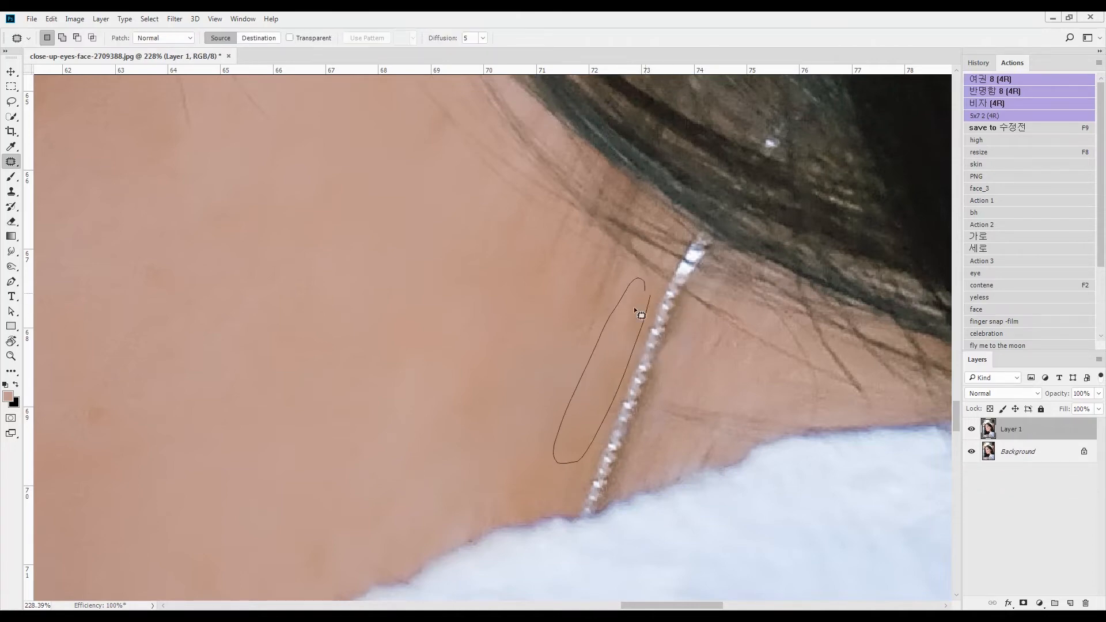
scroll(645, 292, down, 6)
scroll(524, 410, up, 3)
drag(495, 336, 633, 377)
key(ctrl+d)
scroll(491, 361, down, 5)
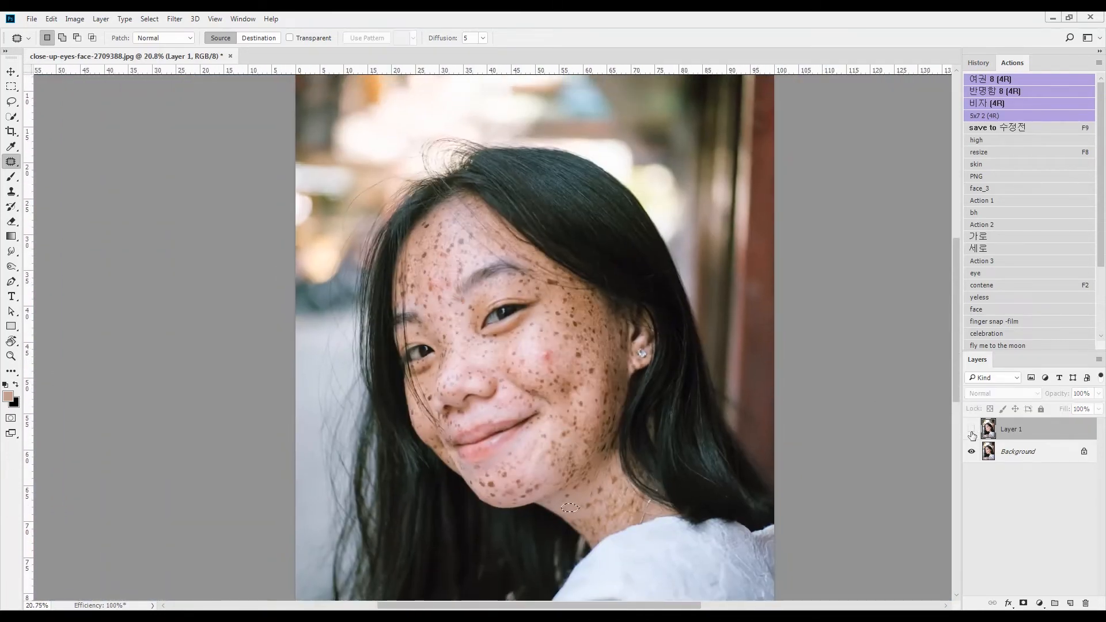
key(l)
key(ctrl+d)
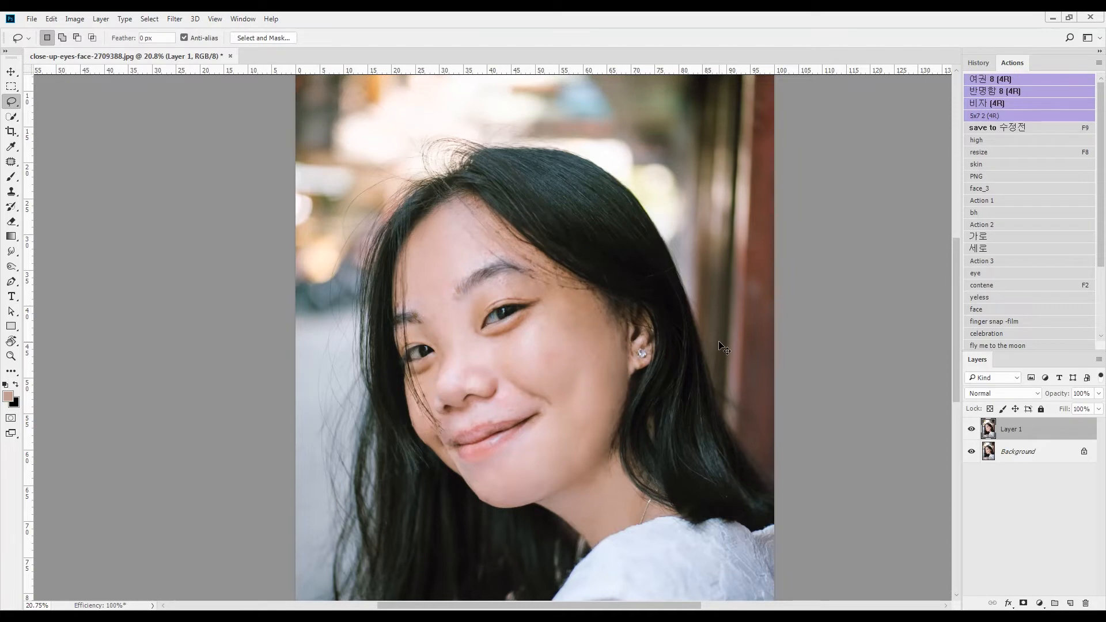
- Save the retouched image as close-up-eyes-face-2709388.psd
key(ctrl+shift+s)
click(455, 372)
click(576, 318)
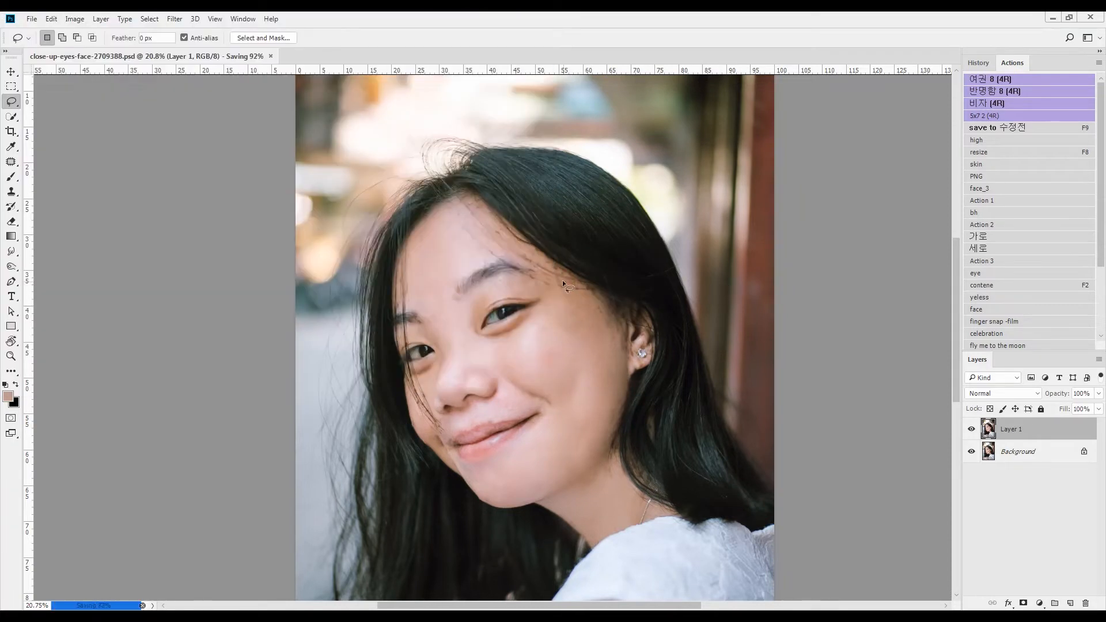
- Run the Analog Efex Pro 2 filter with Camera Kit and slightly lower the contrast in Basic Adjustments
key(ctrl+alt+f)
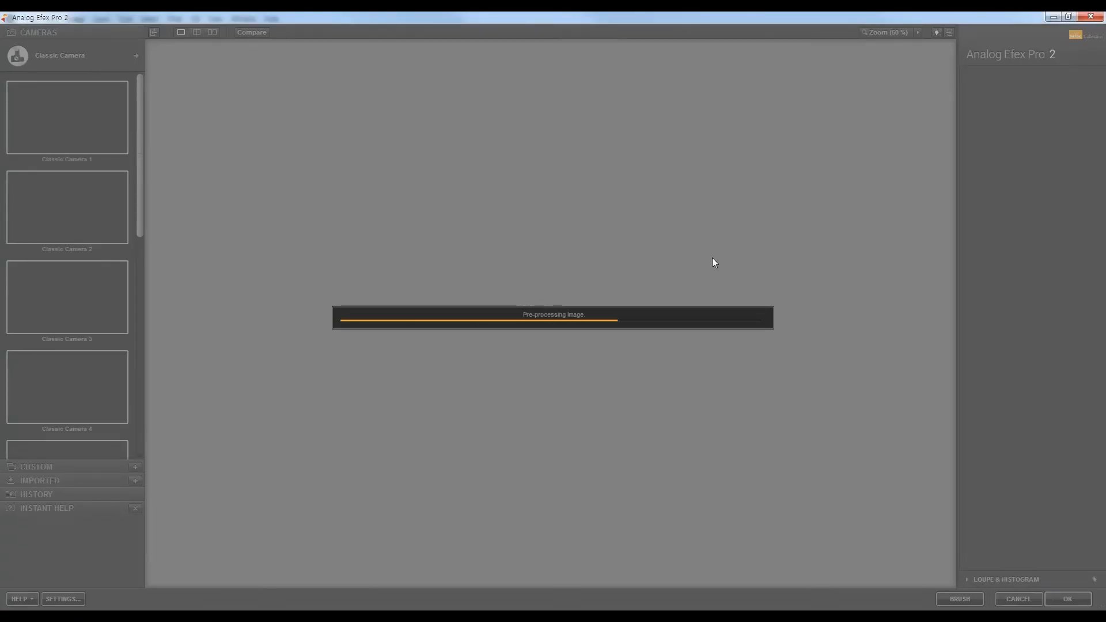
click(91, 51)
click(243, 86)
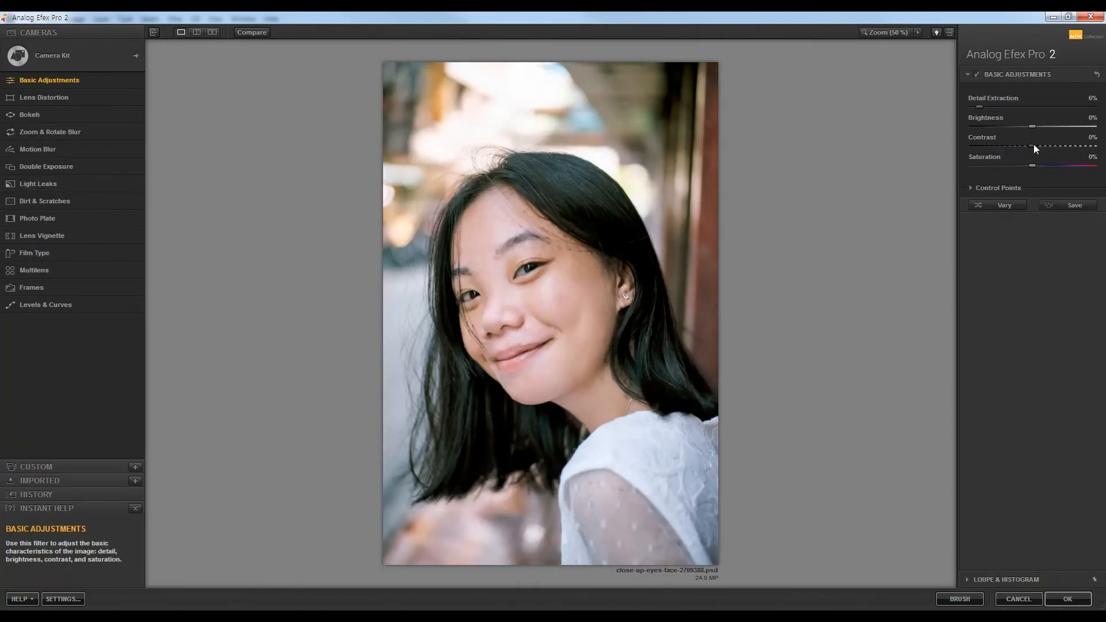
drag(1033, 144, 1022, 144)
- Add the first Warm film type, slightly faded and at 21% strength, and apply the filter
click(132, 253)
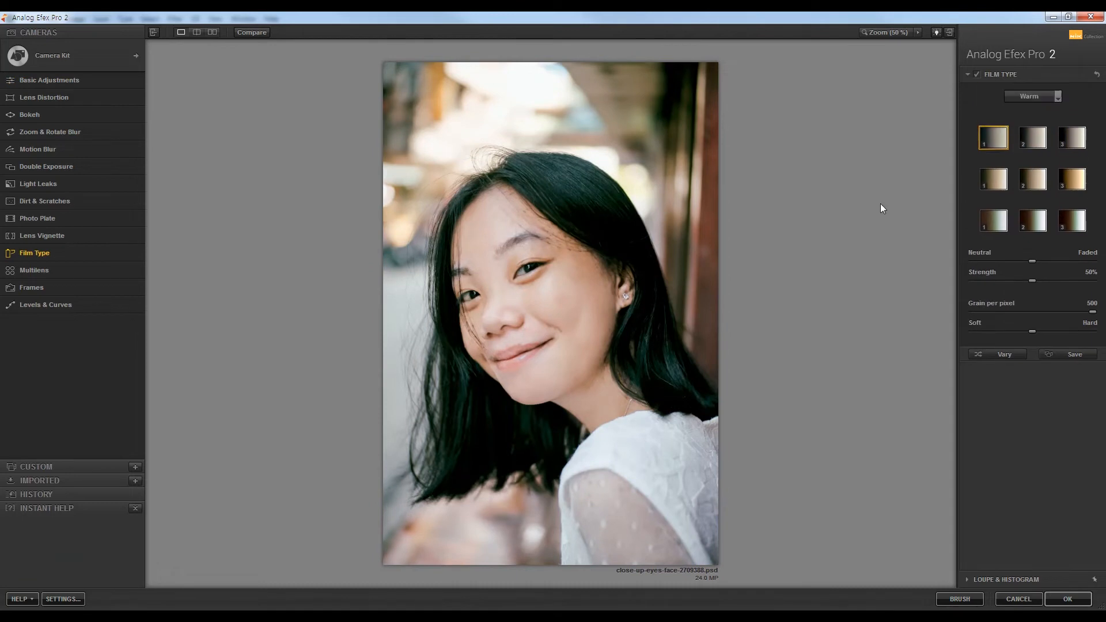
click(997, 285)
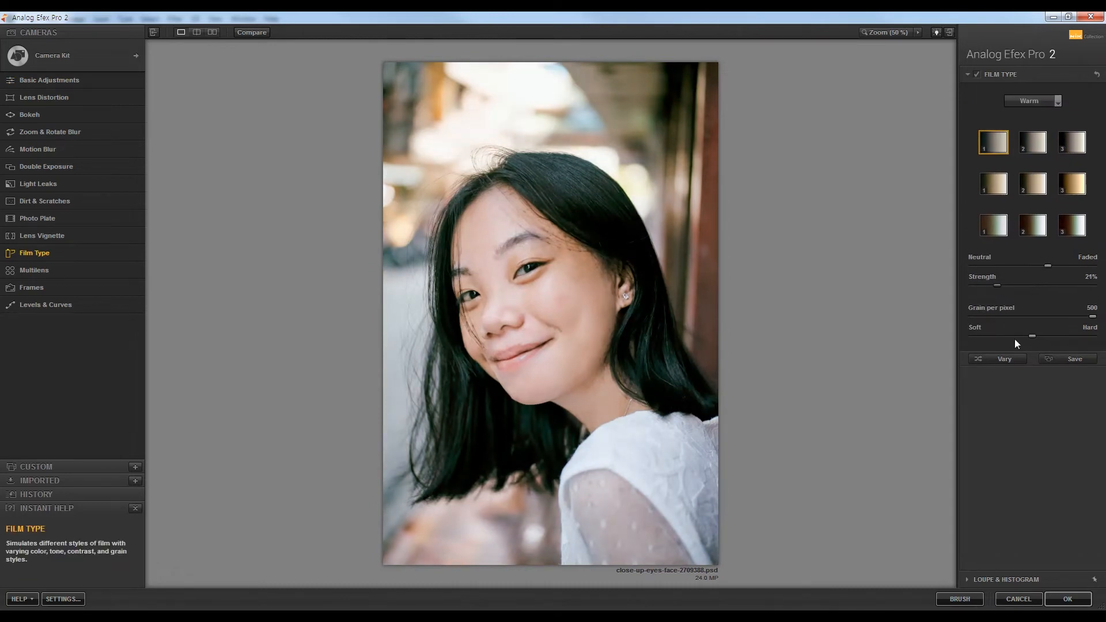
click(1067, 599)
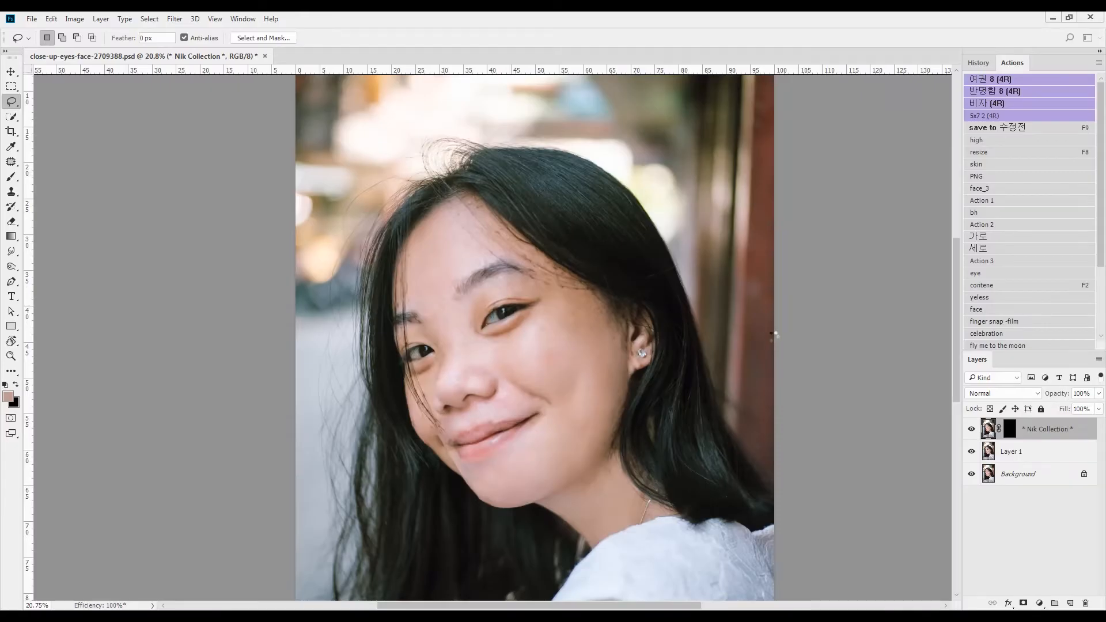
- Duplicate the image in a separate window and run the action "this is not a love song" on the copy
scroll(537, 265, down, 2)
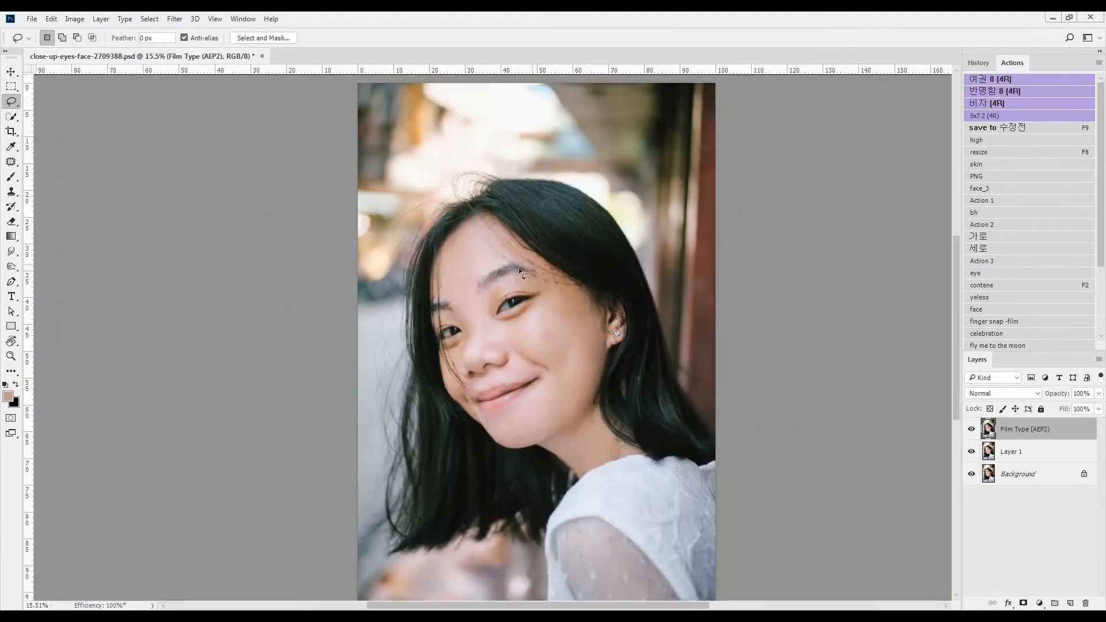
right_click(229, 100)
drag(219, 57, 631, 105)
click(247, 106)
key(Return)
drag(1098, 183, 1101, 277)
click(1030, 273)
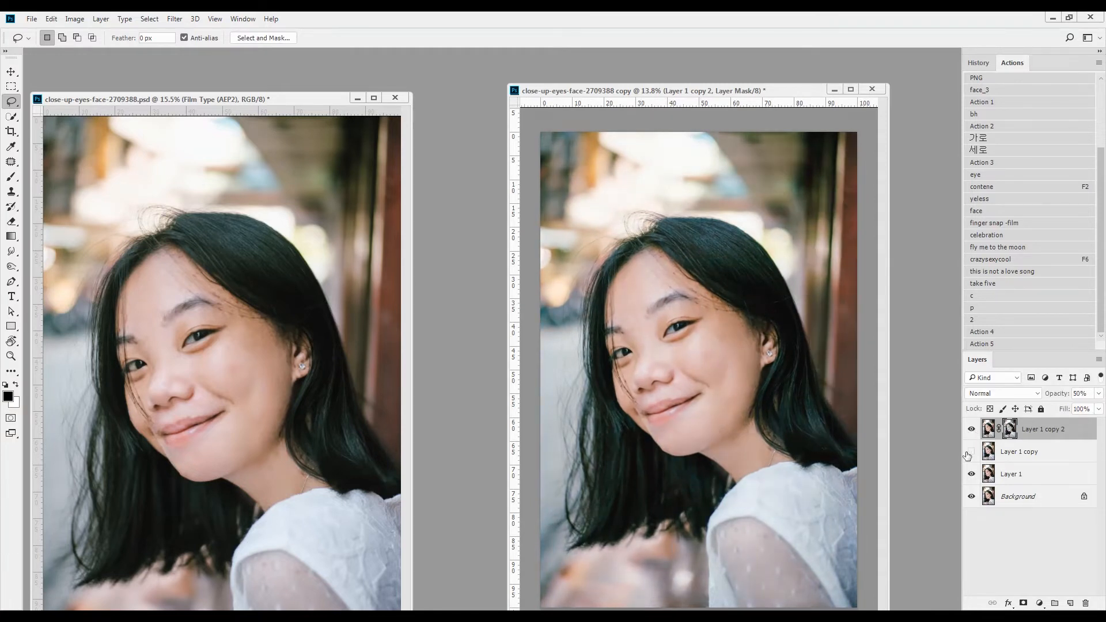
- Show Layer 1 copy, set Layer 1 copy 2 to 100% opacity and merge the duplicate's visible layers
click(996, 455)
click(1026, 431)
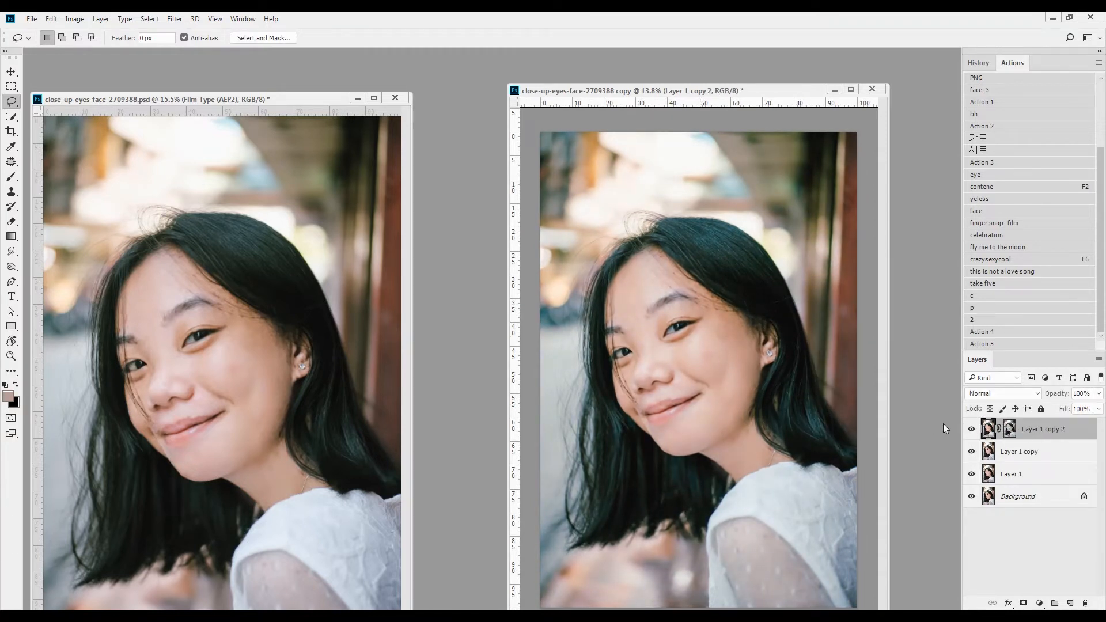
key(ctrl+shift+e)
- Bring the merged result into the original PSD as a new layer and close the duplicate
drag(700, 349, 260, 323)
click(871, 90)
click(535, 232)
drag(311, 98, 516, 53)
- Patch the faint spots on the cheek and temple on Layer 2
drag(533, 374, 610, 389)
drag(547, 287, 576, 402)
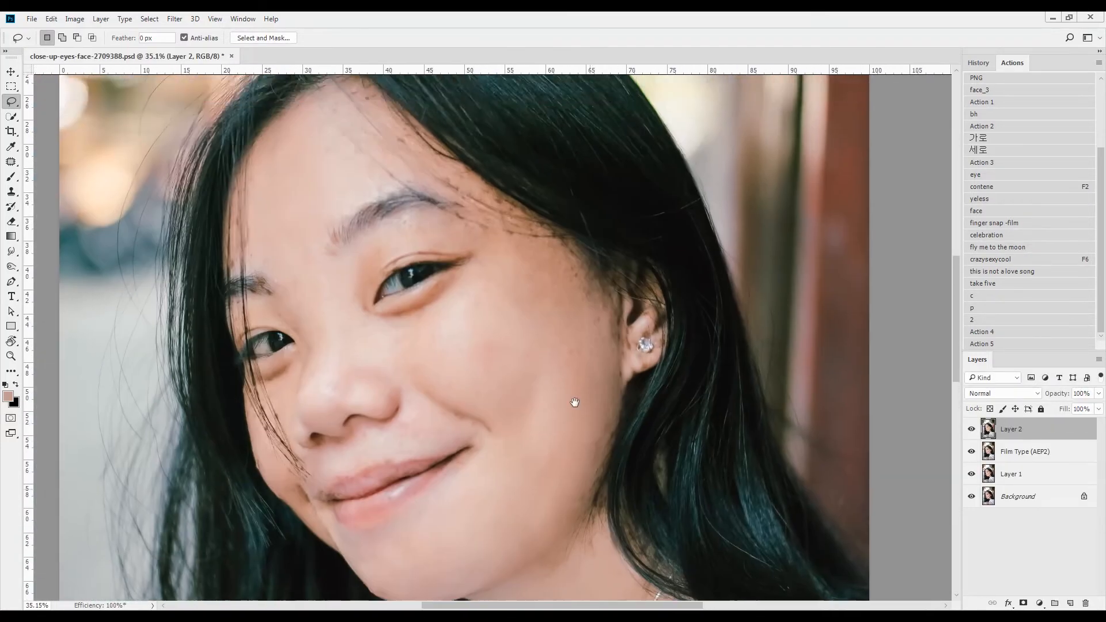
drag(541, 247, 603, 251)
key(j)
drag(579, 312, 639, 342)
drag(652, 409, 605, 286)
mouse_move(638, 416)
mouse_down()
mouse_move(643, 341)
mouse_move(640, 409)
mouse_up()
drag(648, 386, 585, 382)
- Patch the spots and stray hairs between the eyebrow and the hairline
mouse_move(507, 213)
mouse_down()
mouse_move(561, 357)
mouse_move(580, 349)
mouse_up()
drag(461, 231, 587, 366)
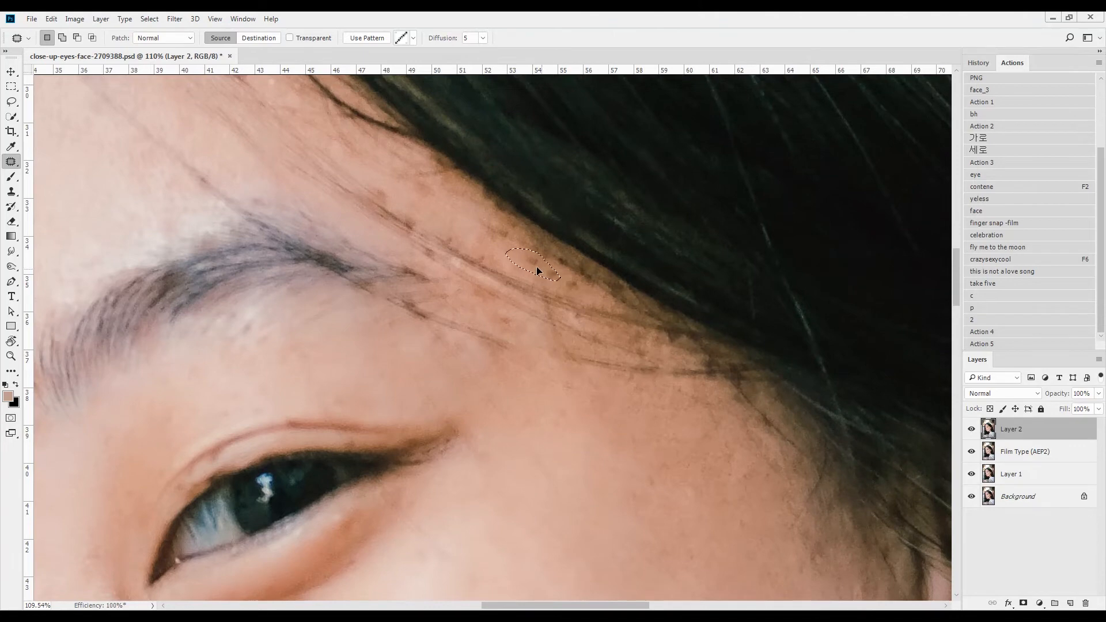
drag(537, 271, 537, 373)
key(ctrl+d)
drag(571, 315, 683, 436)
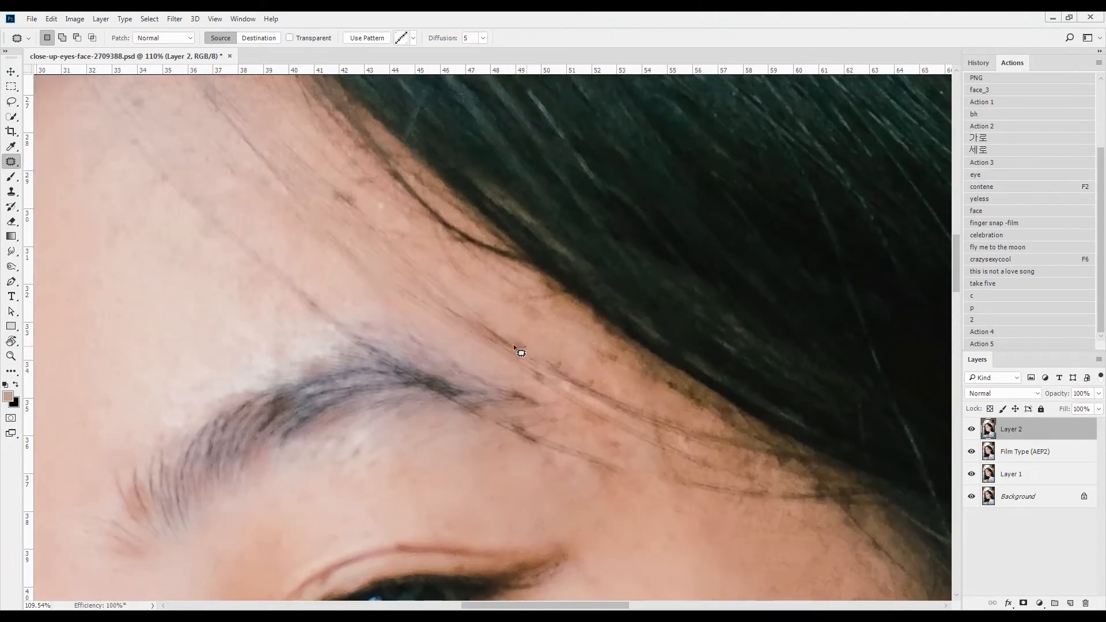
drag(548, 448, 545, 445)
drag(491, 396, 490, 395)
- Patch the marks and thin stray hairs on the upper forehead along the hairline
drag(350, 215, 483, 356)
drag(347, 195, 427, 303)
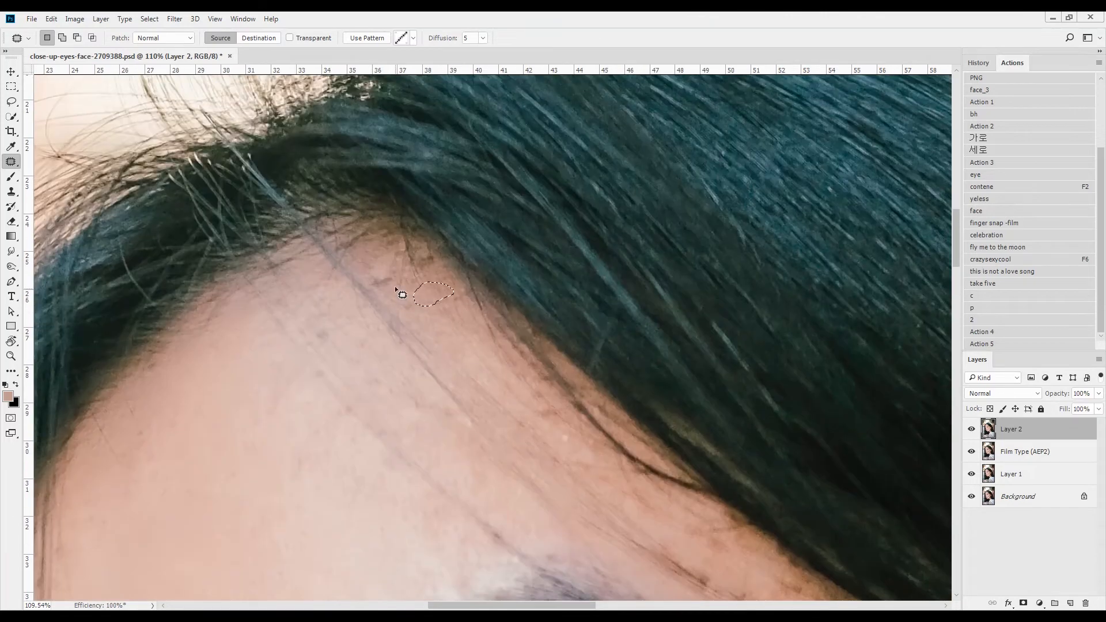
mouse_move(551, 427)
mouse_down()
mouse_move(382, 234)
mouse_move(394, 235)
mouse_up()
drag(563, 406, 474, 292)
drag(801, 441, 805, 446)
drag(665, 395, 600, 397)
drag(489, 225, 617, 186)
- Mask the band of hair bordering the forehead in Quick Mask and copy it to Layer 3
key(q)
key(b)
drag(425, 166, 631, 322)
key(q)
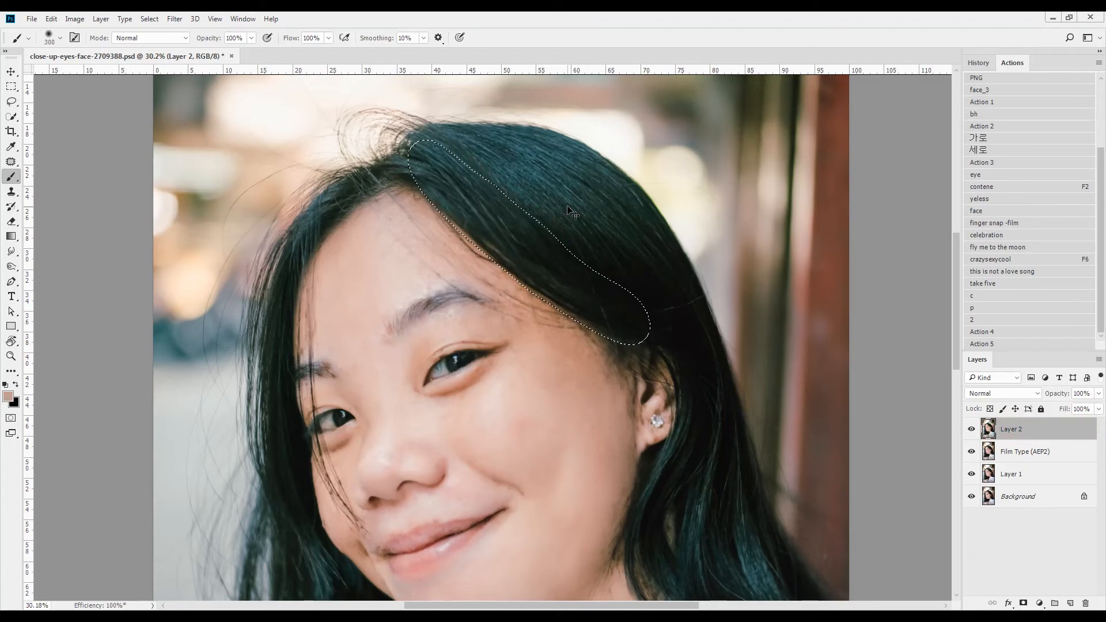
key(ctrl+j)
- Warp the copied hair to reshape the hairline over the forehead edge and merge Layer 3 into Layer 2
key(ctrl+t)
click(507, 38)
drag(439, 201, 427, 209)
drag(562, 301, 606, 327)
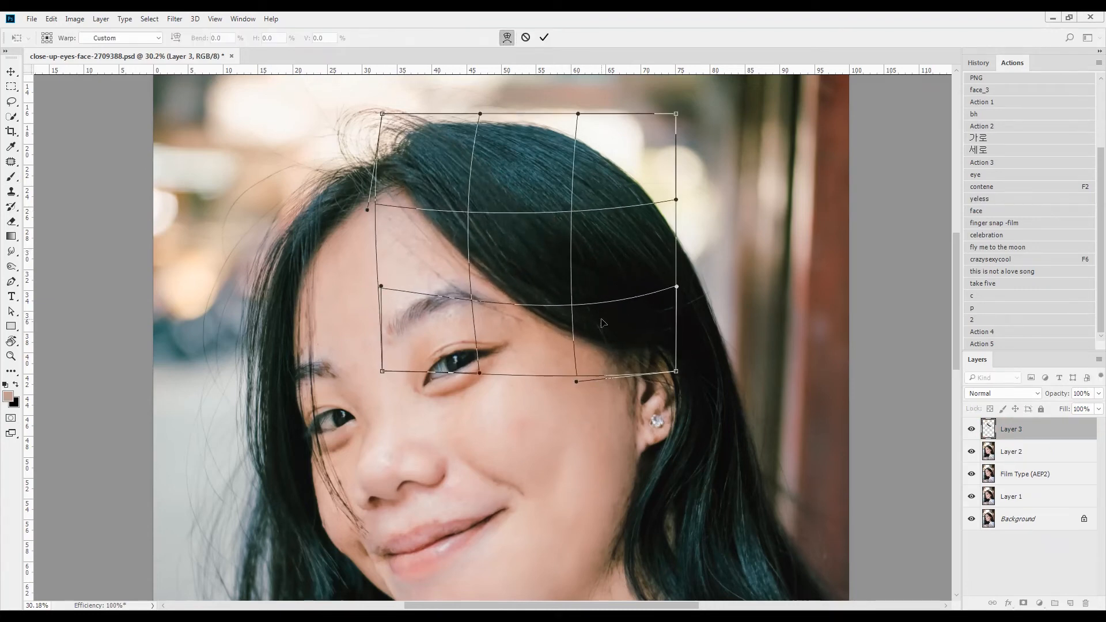
key(Return)
key(b)
scroll(583, 390, down, 3)
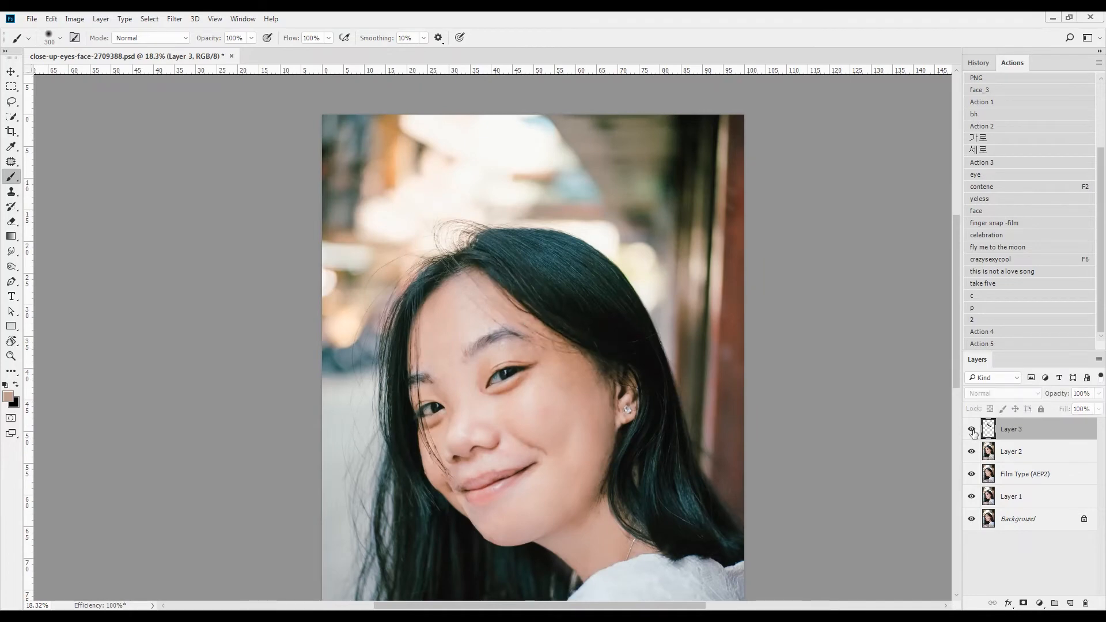
key(ctrl+e)
scroll(493, 382, down, 2)
- Patch the shadowed smile crease between the nostril and the mouth corner
key(j)
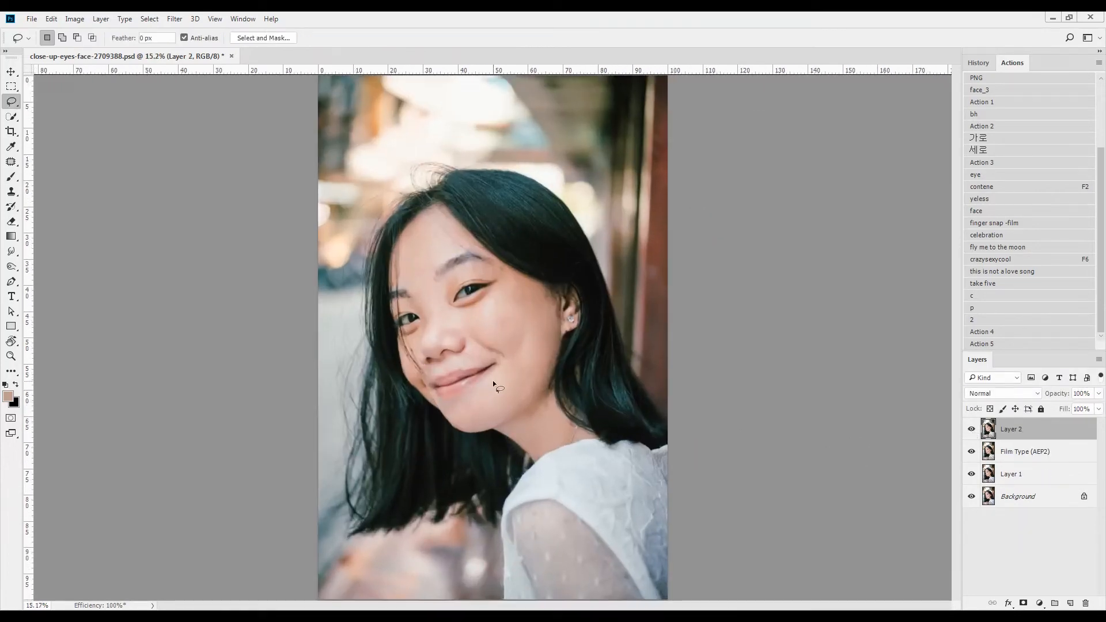
scroll(493, 380, up, 3)
scroll(530, 323, up, 3)
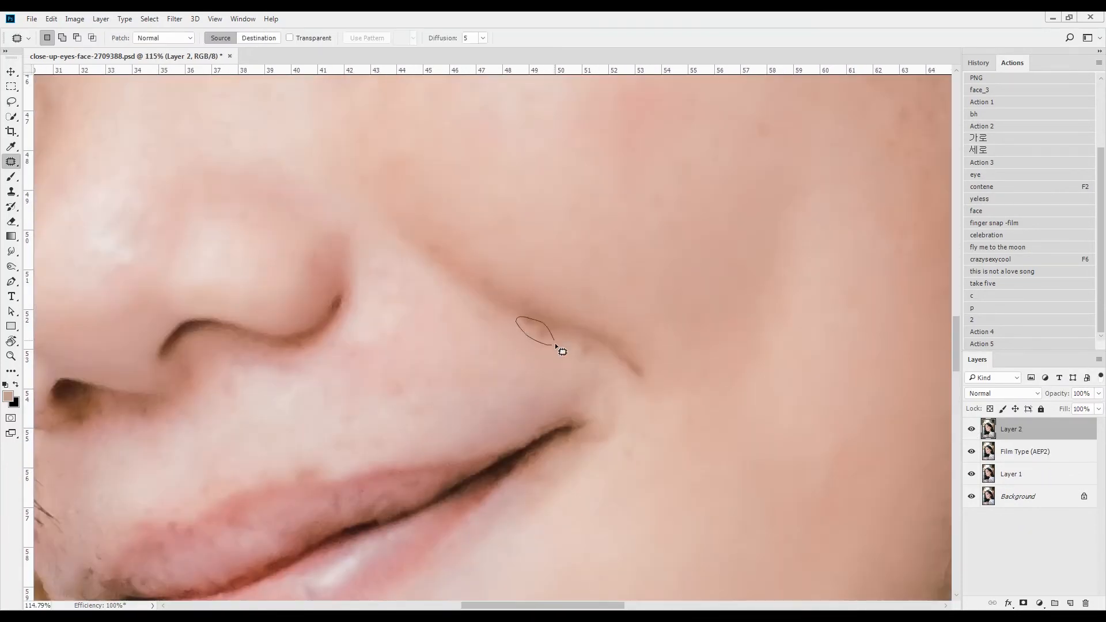
drag(502, 337, 502, 337)
drag(502, 337, 614, 298)
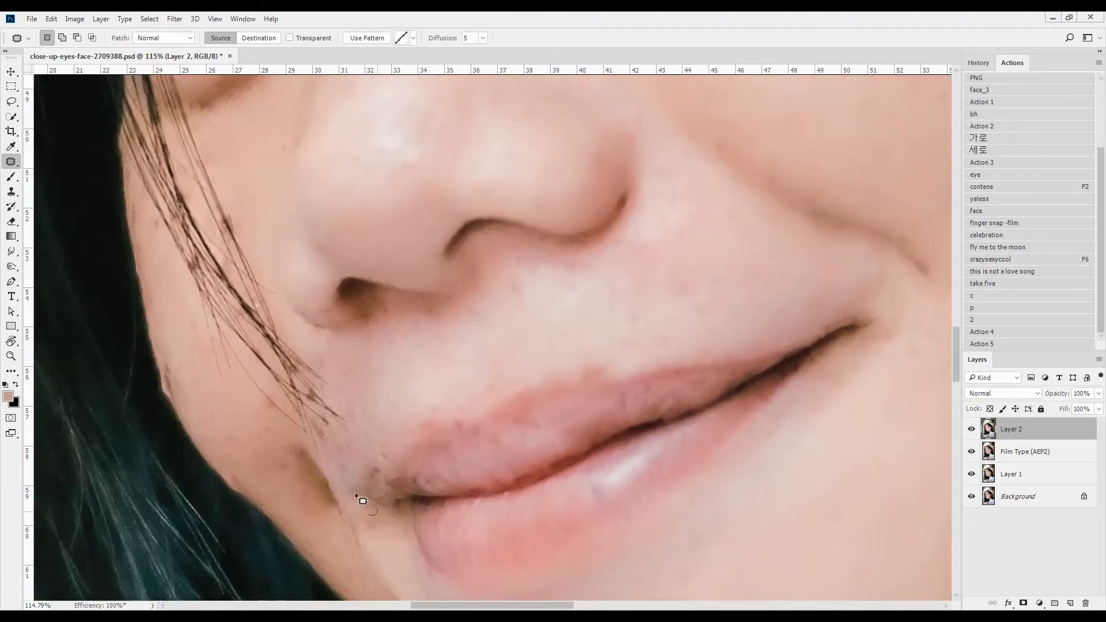
- Clean the skin around the loose cheek strands with Clone Stamp and patch the dark mark on the cheek's outer edge
scroll(219, 379, up, 3)
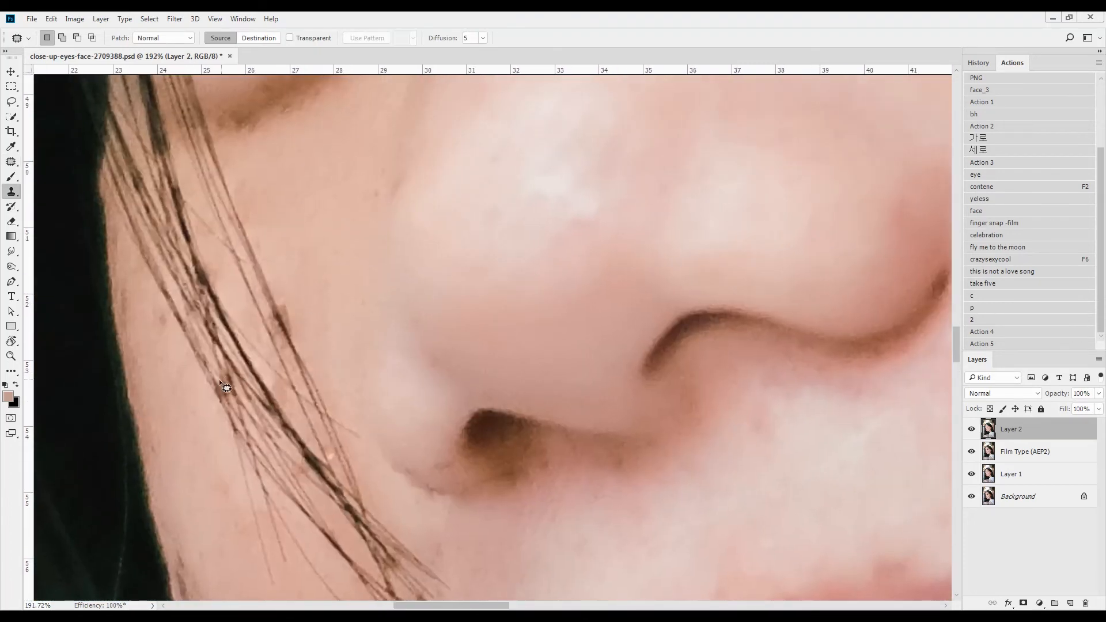
key(s)
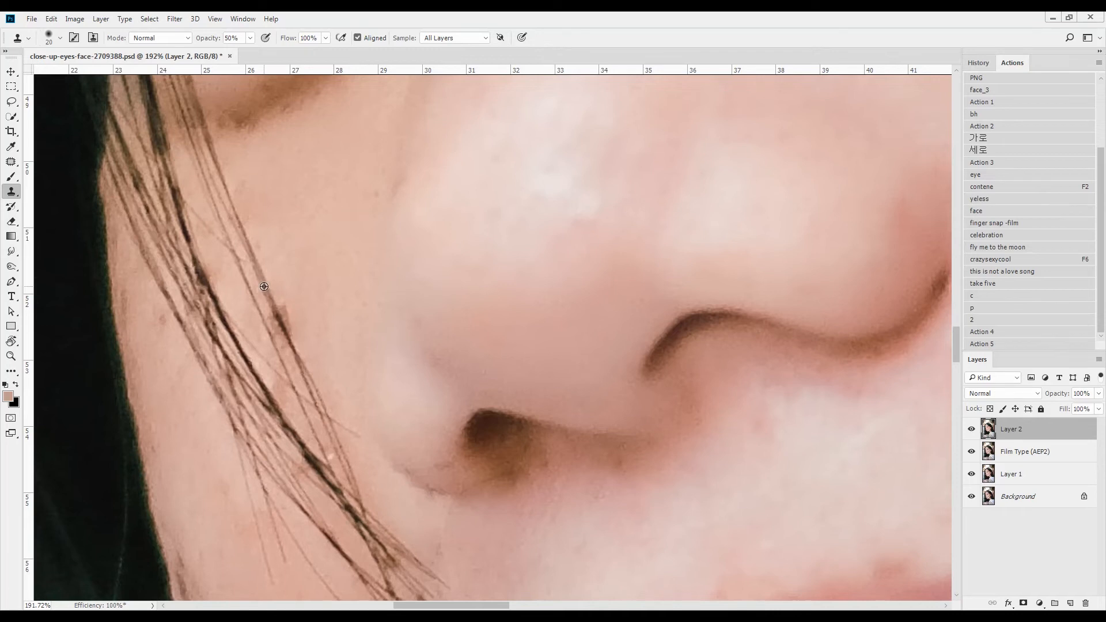
mouse_move(364, 275)
mouse_down()
mouse_move(343, 252)
mouse_move(319, 64)
mouse_up()
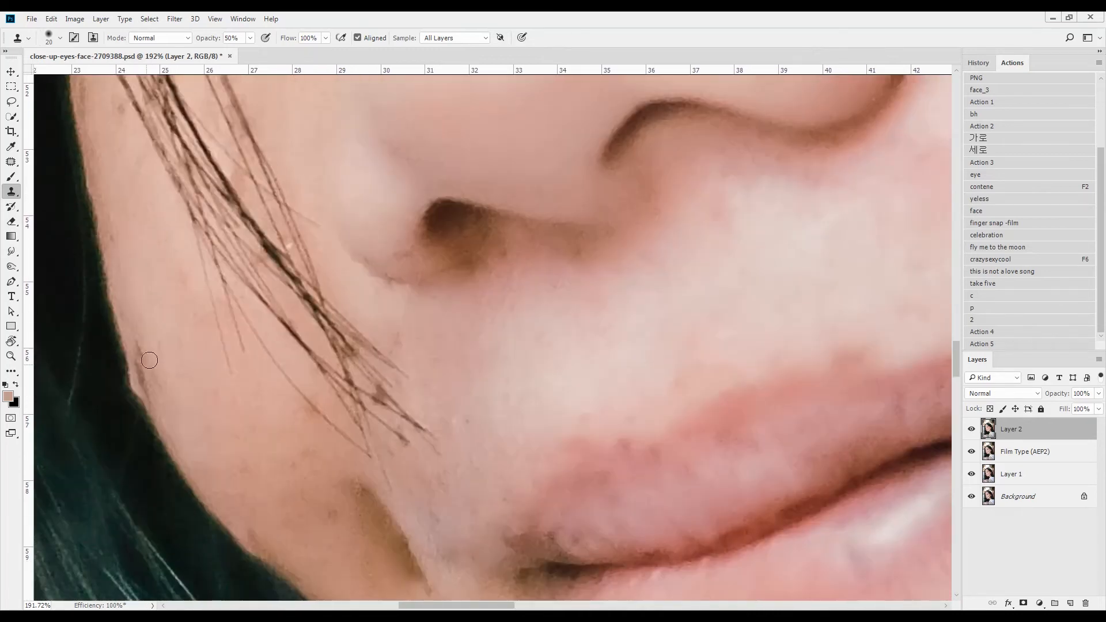
key(j)
drag(134, 366, 159, 400)
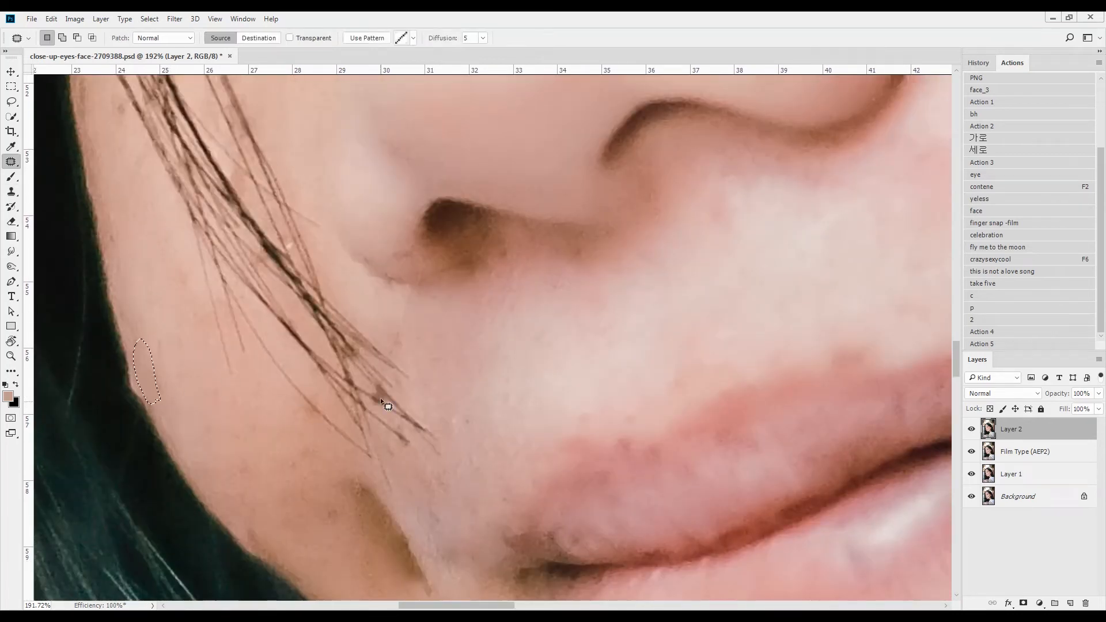
key(ctrl+d)
- Retouch the skin around the tips of the loose strands beside the mouth with Clone Stamp at 50% opacity
scroll(383, 415, up, 2)
key(s)
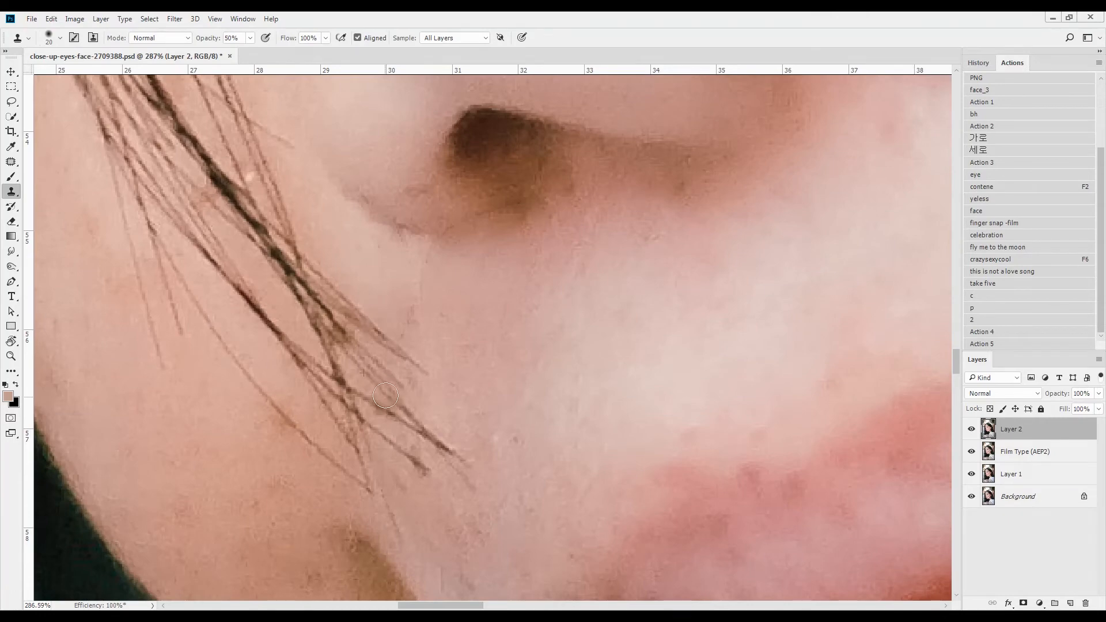
drag(486, 277, 432, 366)
key(j)
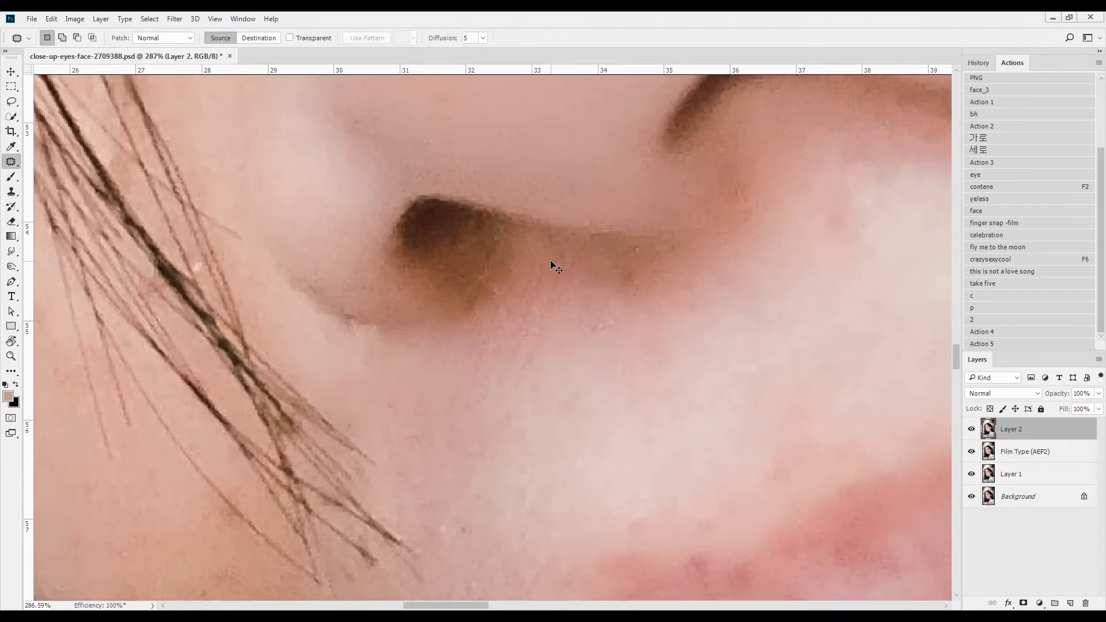
key(ctrl+0)
key(l)
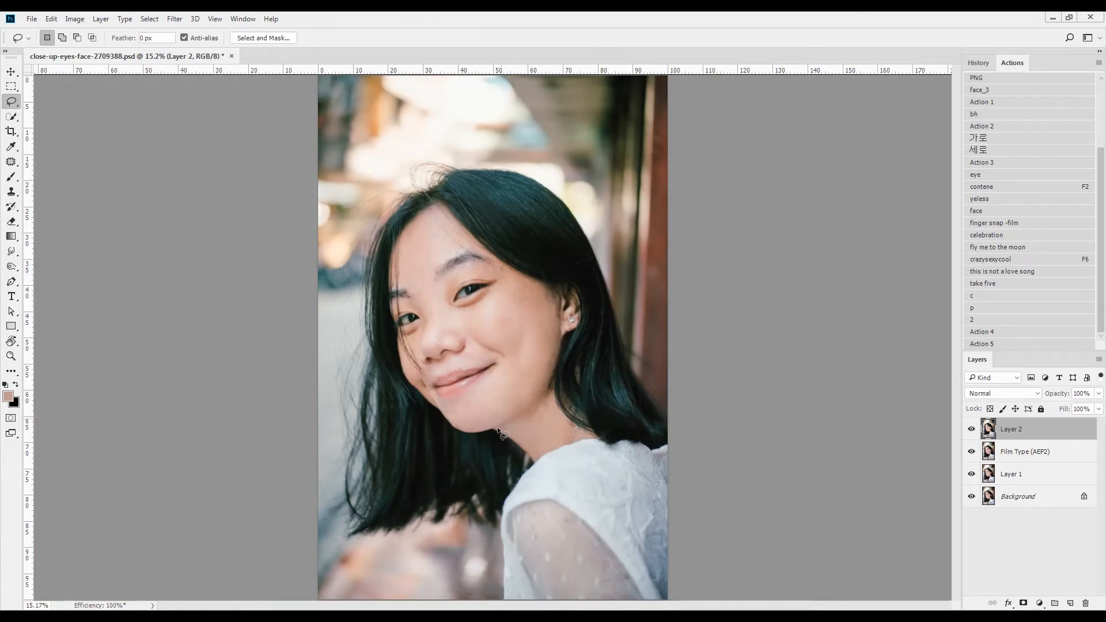
- On a new Layer 3, paint sampled skin tones over the shadow beside the mouth corner with a size 40 brush at 10% opacity
scroll(501, 399, up, 7)
key(ctrl+shift+n)
key(Return)
key(b)
alt+click(444, 305)
key(1)
key(bracketleft)
key(bracketleft)
key(bracketleft)
key(bracketleft)
key(bracketleft)
key(bracketleft)
key(bracketleft)
key(bracketleft)
key(bracketleft)
key(bracketleft)
key(bracketleft)
key(bracketleft)
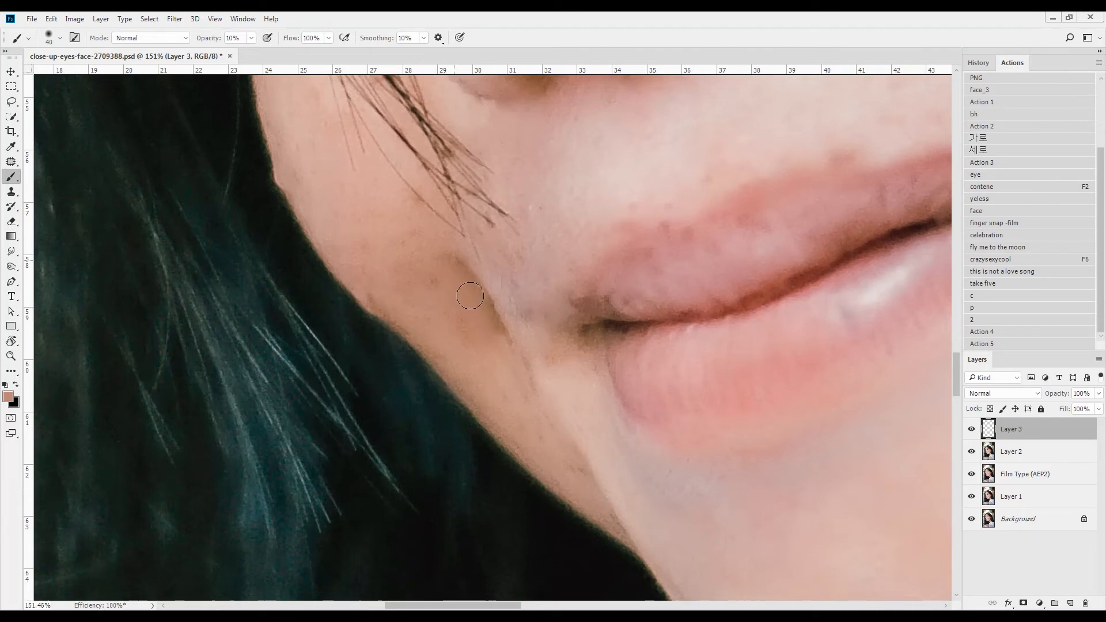
alt+click(567, 363)
alt+click(636, 293)
scroll(529, 220, down, 4)
scroll(527, 217, down, 2)
key(l)
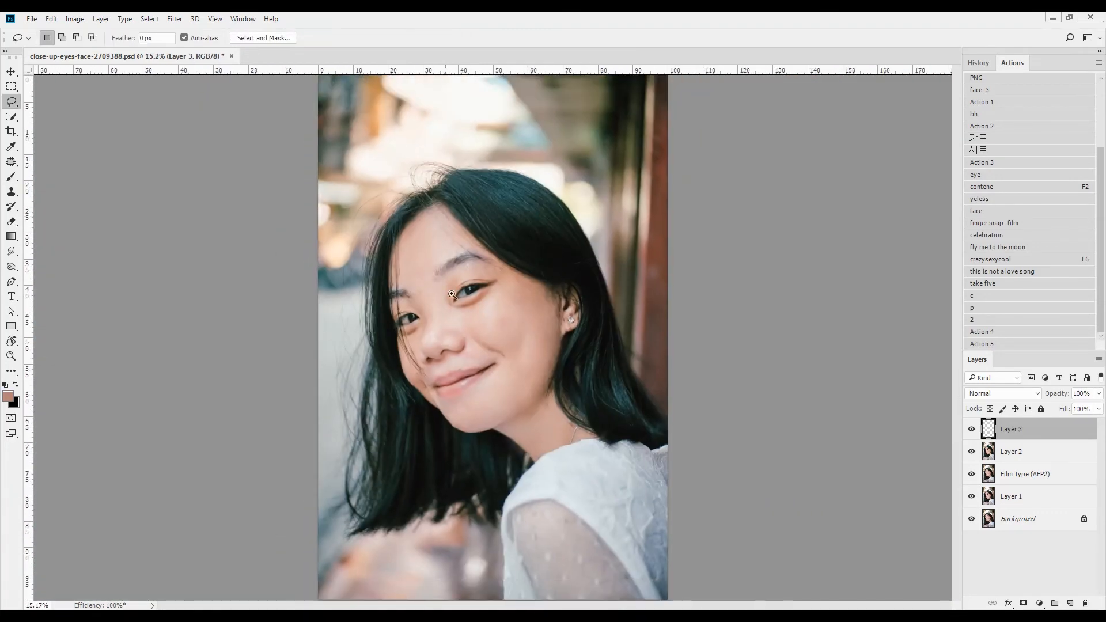
- Merge Layer 3 down into Layer 2
key(b)
key(q)
key(0)
drag(481, 400, 501, 377)
key(q)
key(ctrl+e)
- Mask the outer contours of the face along the hairline, cheek, smile crease and jaw in Quick Mask
key(q)
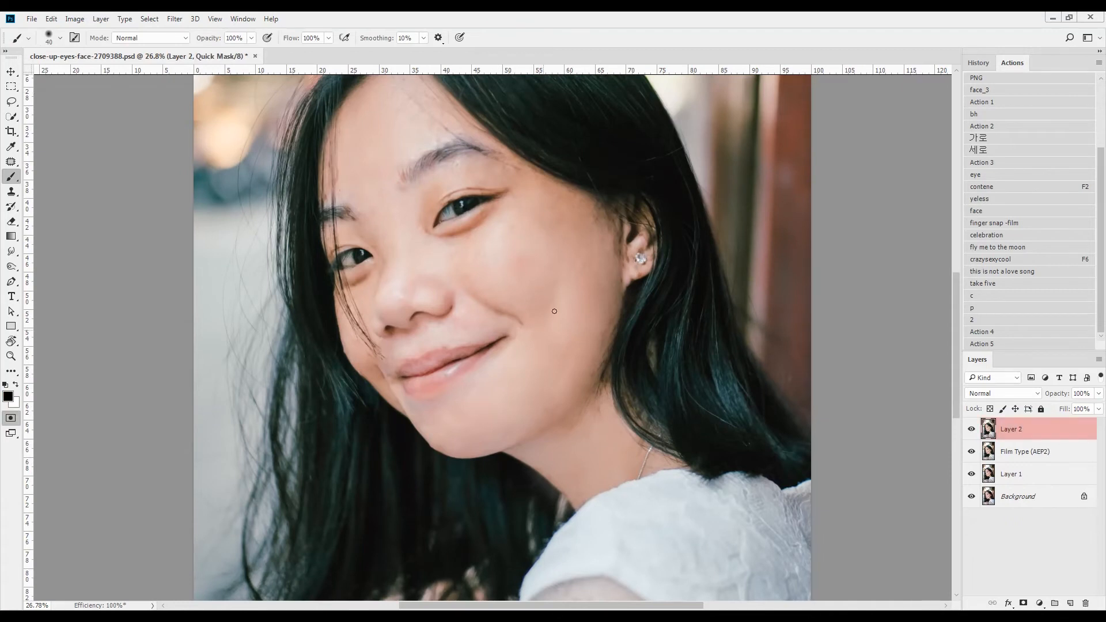
key(bracketright)
key(bracketright)
key(bracketright)
mouse_move(507, 86)
mouse_down()
mouse_move(566, 153)
mouse_move(570, 301)
mouse_move(551, 317)
mouse_up()
drag(369, 378, 416, 443)
drag(322, 291, 335, 340)
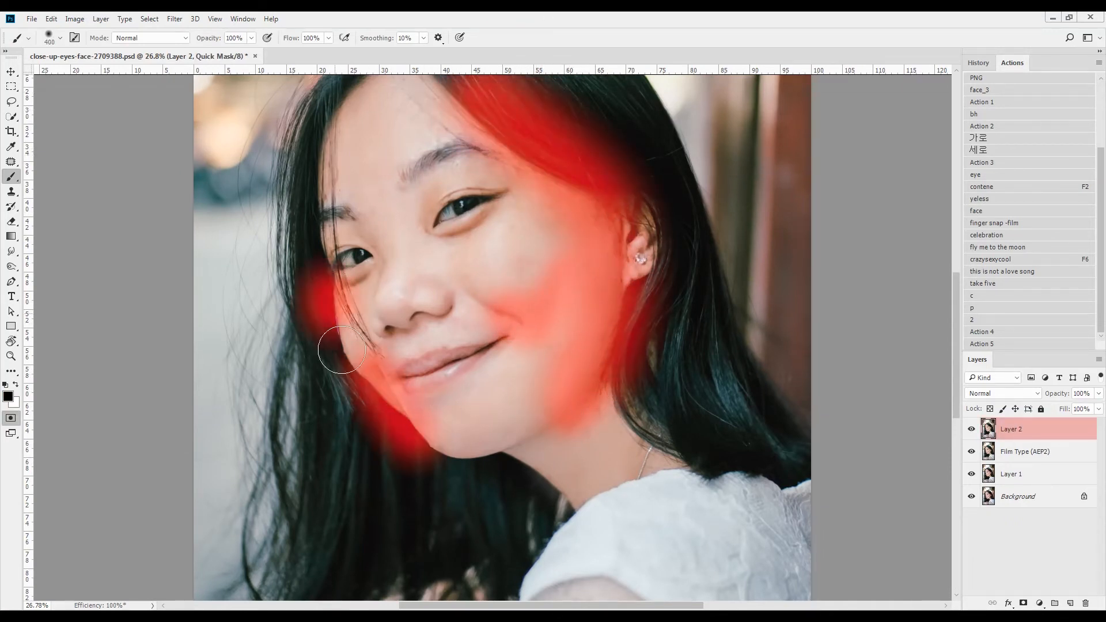
- Erase the mask that spills onto the hair along the cheek and jaw with a larger eraser
key(e)
key(bracketright)
key(bracketright)
key(bracketright)
key(bracketright)
mouse_move(317, 272)
mouse_down()
mouse_move(319, 336)
mouse_move(408, 454)
mouse_move(370, 396)
mouse_up()
drag(371, 396, 405, 474)
- Extend the mask along the opposite hairline, the inner eye area and the side of the nose
key(b)
drag(437, 122, 331, 314)
drag(457, 267, 453, 280)
mouse_move(382, 308)
mouse_down()
mouse_move(411, 359)
mouse_move(420, 346)
mouse_move(395, 333)
mouse_move(385, 342)
mouse_move(430, 335)
mouse_move(432, 365)
mouse_up()
key(e)
- Feather the masked contour selection and darken it slightly with Curves
key(q)
key(shift+F6)
key(Return)
key(ctrl+m)
key(ctrl+h)
drag(826, 480, 829, 485)
key(Return)
- Mask the forehead, nose bridge, both cheeks and chin in Quick Mask as highlight areas
key(q)
key(b)
key(bracketright)
key(bracketright)
drag(416, 192, 410, 256)
drag(420, 371, 412, 289)
click(519, 333)
click(386, 383)
click(485, 499)
- Feather the highlight selection and brighten it with Curves, checking the result against the layers below
key(q)
key(shift+F6)
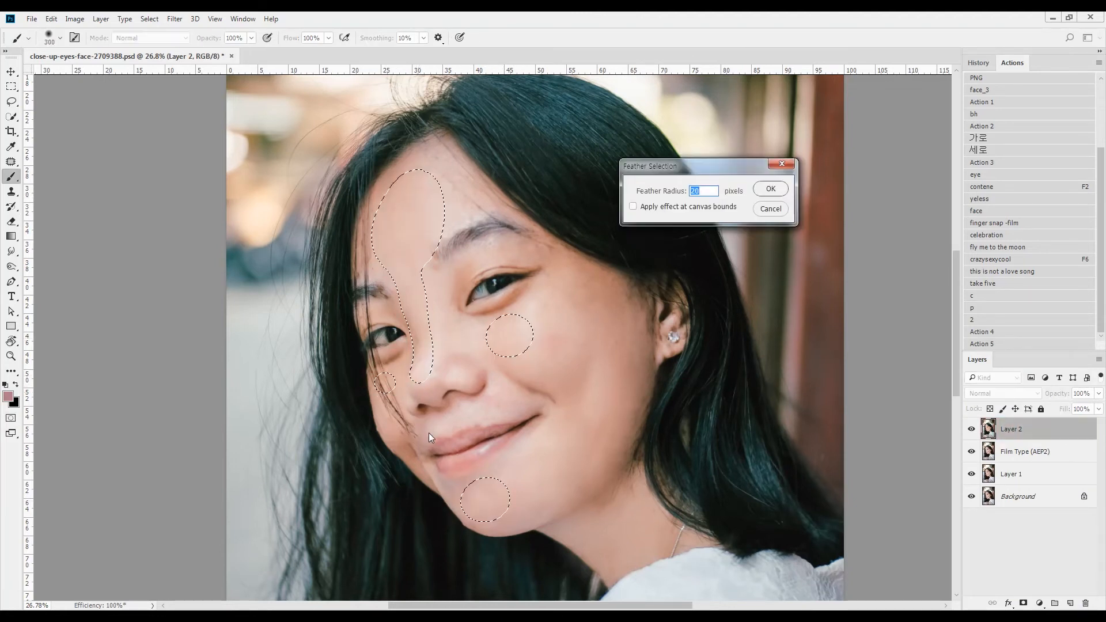
key(Return)
key(ctrl+m)
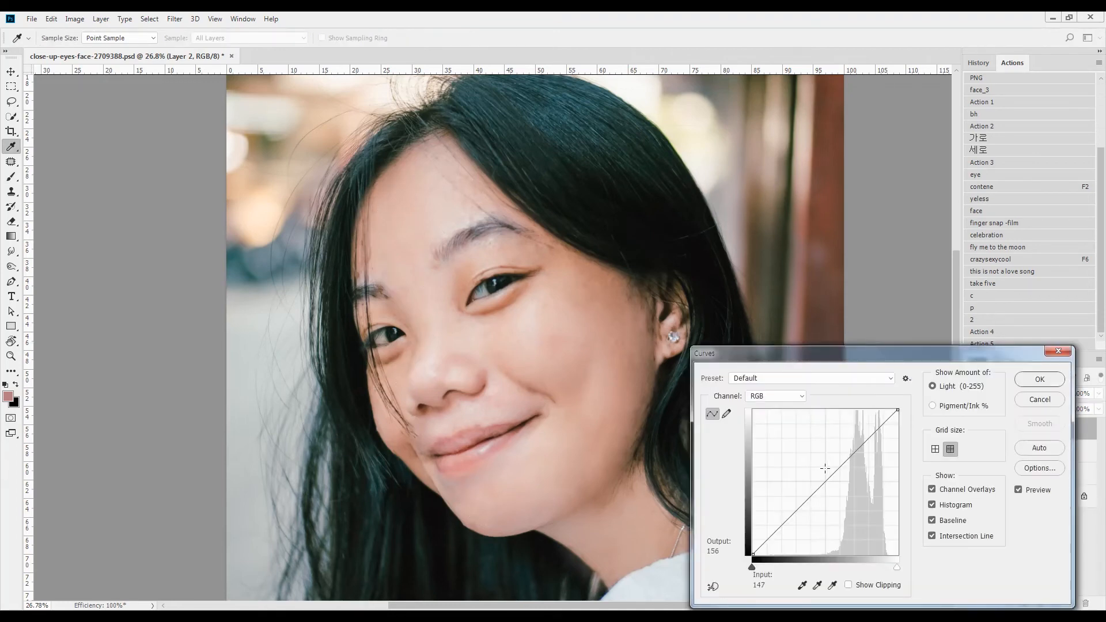
key(Return)
key(ctrl+0)
key(l)
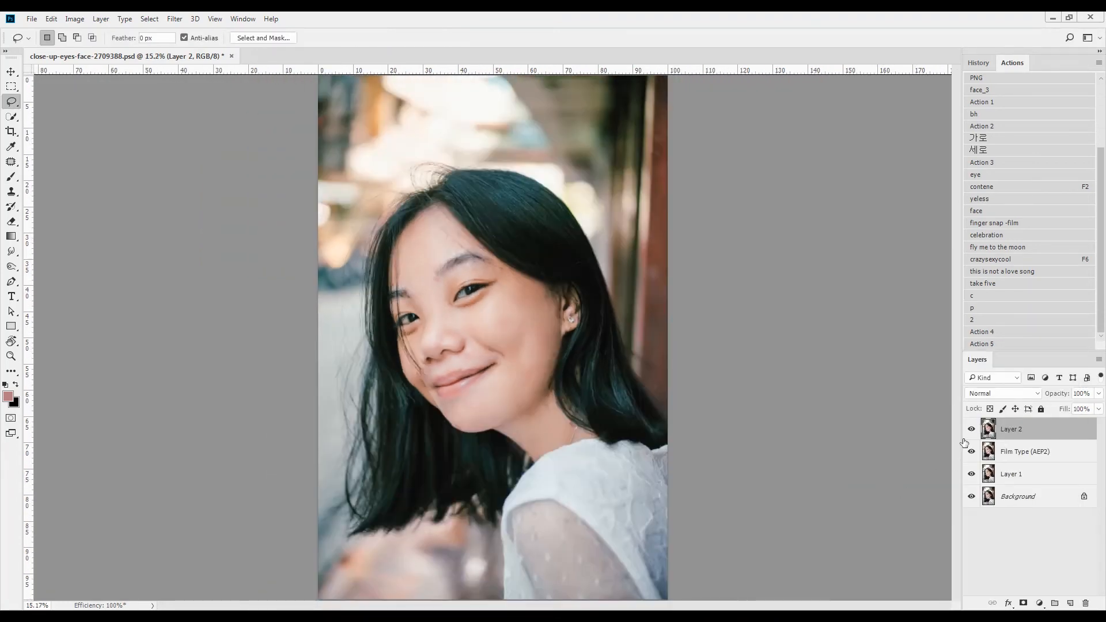
click(971, 452)
click(971, 429)
- Smooth the skin with Portraiture at the Default preset and merge the resulting layer into Layer 2
scroll(377, 270, up, 3)
click(174, 19)
mouse_move(247, 271)
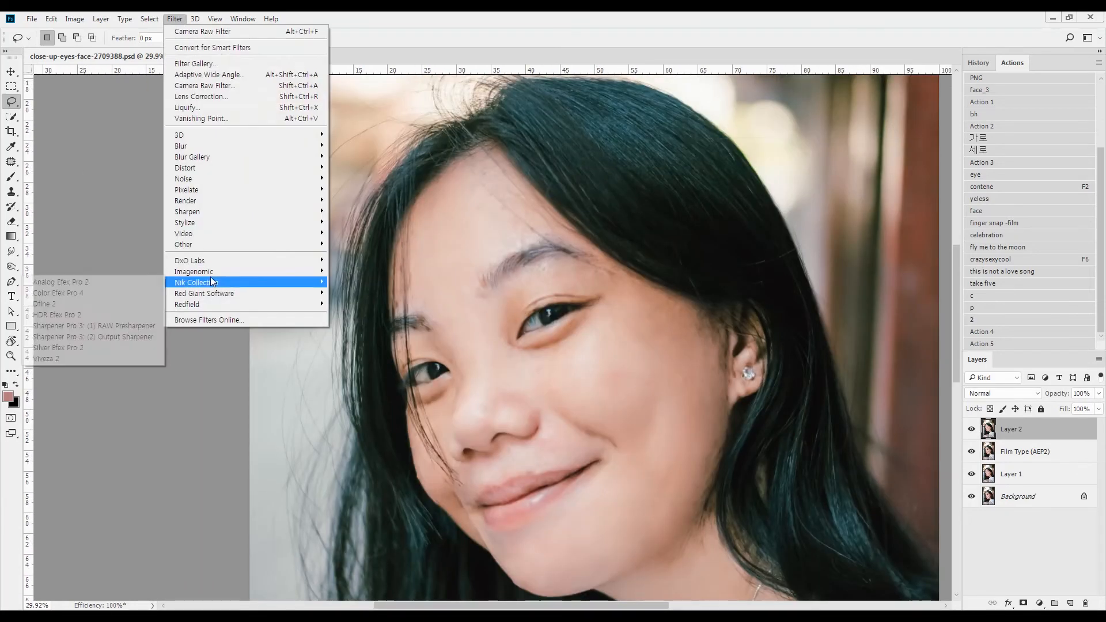
click(123, 303)
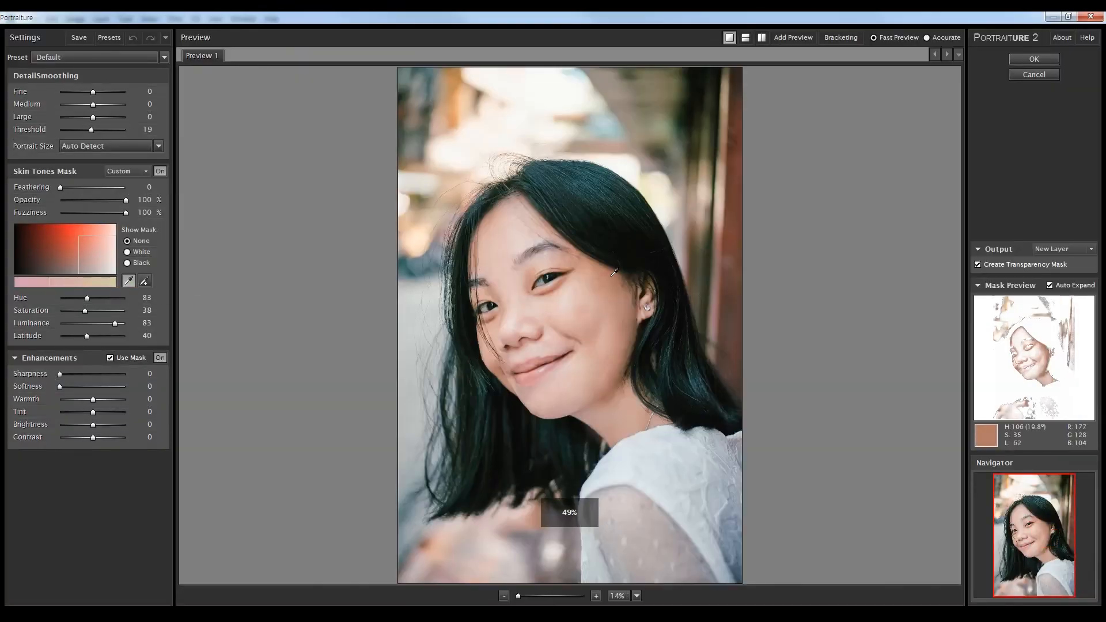
click(1053, 60)
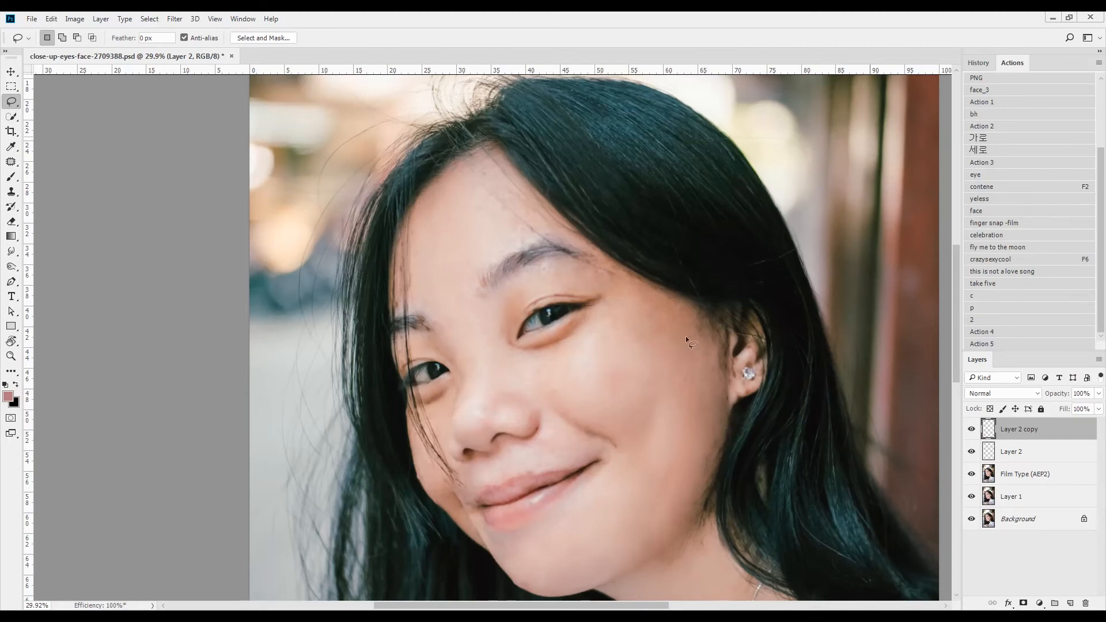
key(ctrl+e)
- Apply Portraiture again, output to a separate layer above Layer 2, and keep that smoothed layer selected
scroll(514, 305, down, 1)
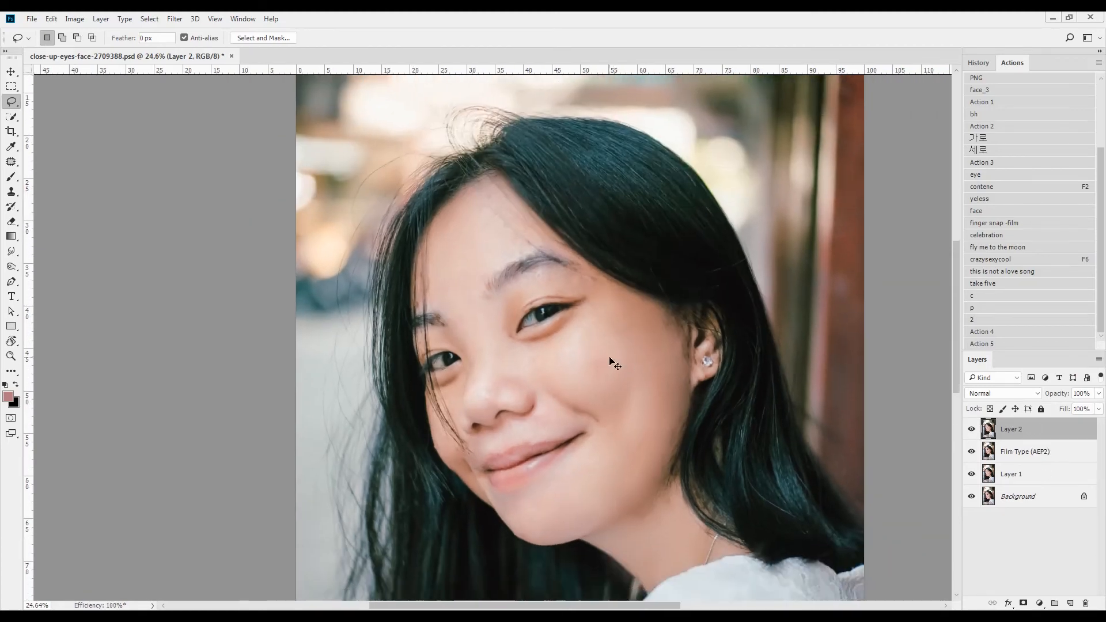
scroll(480, 212, up, 2)
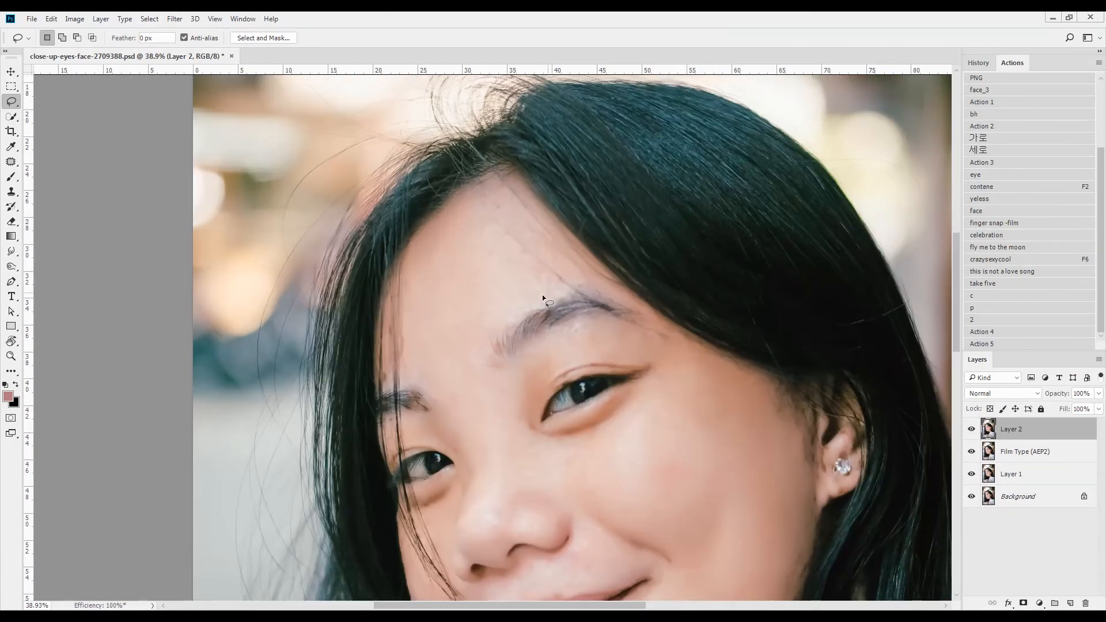
click(174, 19)
click(129, 309)
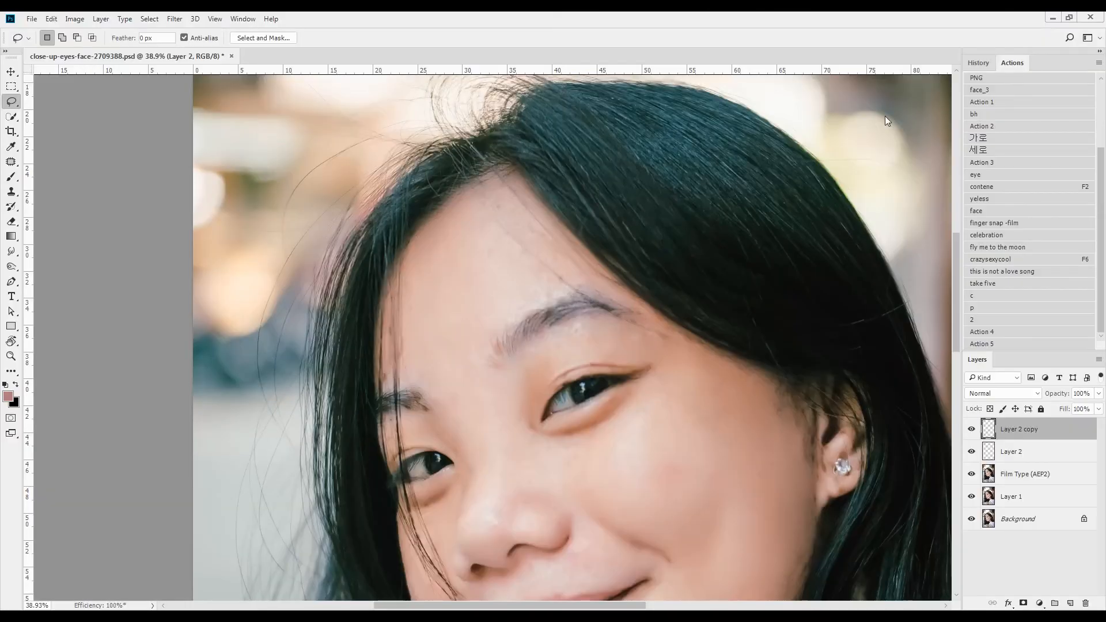
key(alt+bracketleft)
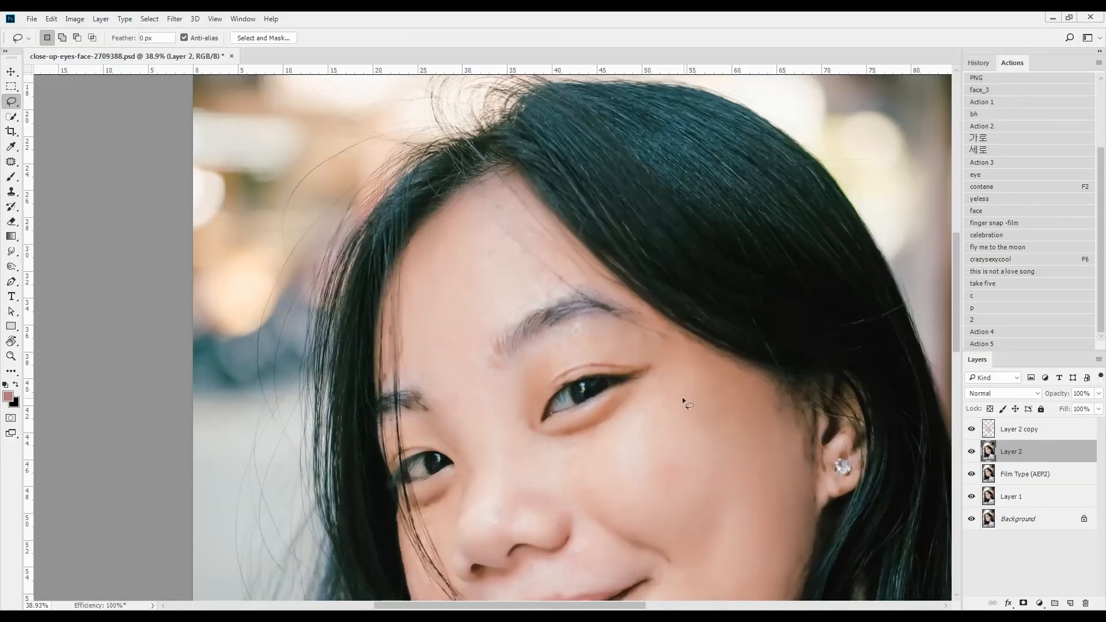
scroll(682, 396, down, 3)
key(alt+bracketright)
scroll(934, 425, up, 3)
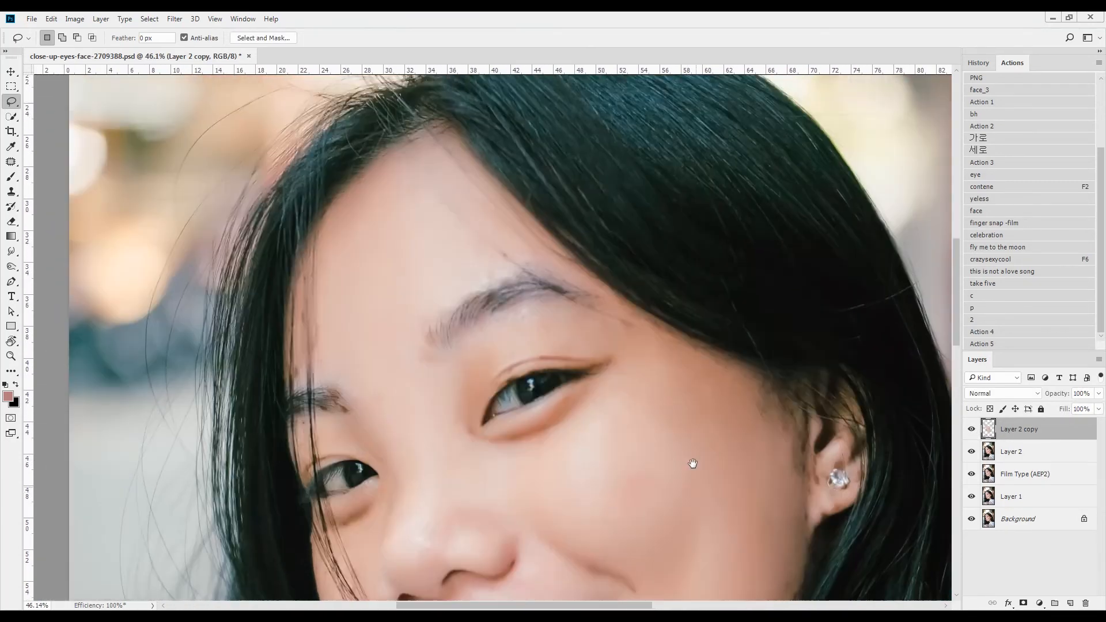
- Hide the smoothed layer with a black mask, reveal it over the forehead with a white brush, and merge it into Layer 2
drag(665, 331, 694, 462)
alt+click(1024, 602)
key(b)
key(d)
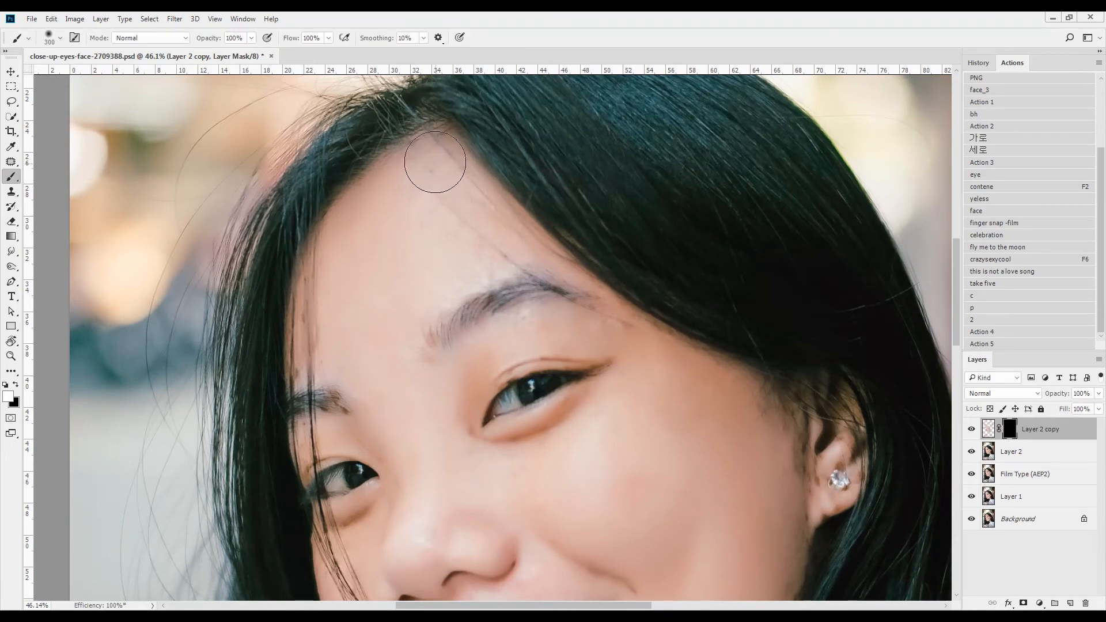
scroll(448, 264, down, 8)
key(l)
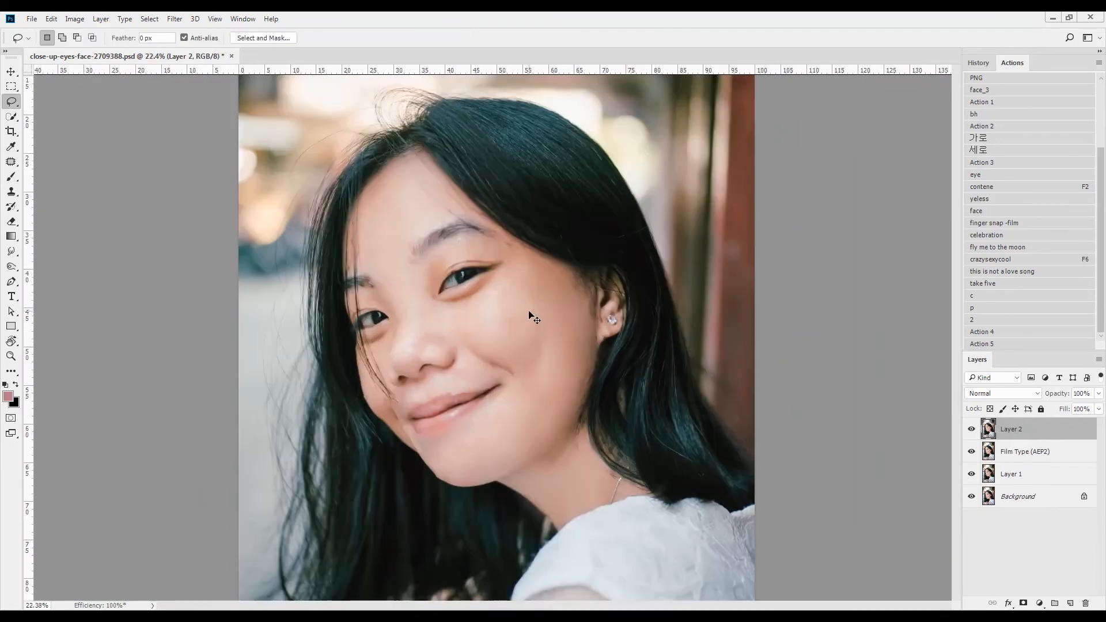
- Select the face and neck through Quick Mask and add 3% Gaussian monochromatic noise
key(q)
key(b)
mouse_move(413, 202)
mouse_down()
mouse_move(568, 312)
mouse_move(513, 440)
mouse_move(457, 403)
mouse_move(560, 308)
mouse_move(364, 289)
mouse_up()
key(q)
click(175, 18)
mouse_move(202, 179)
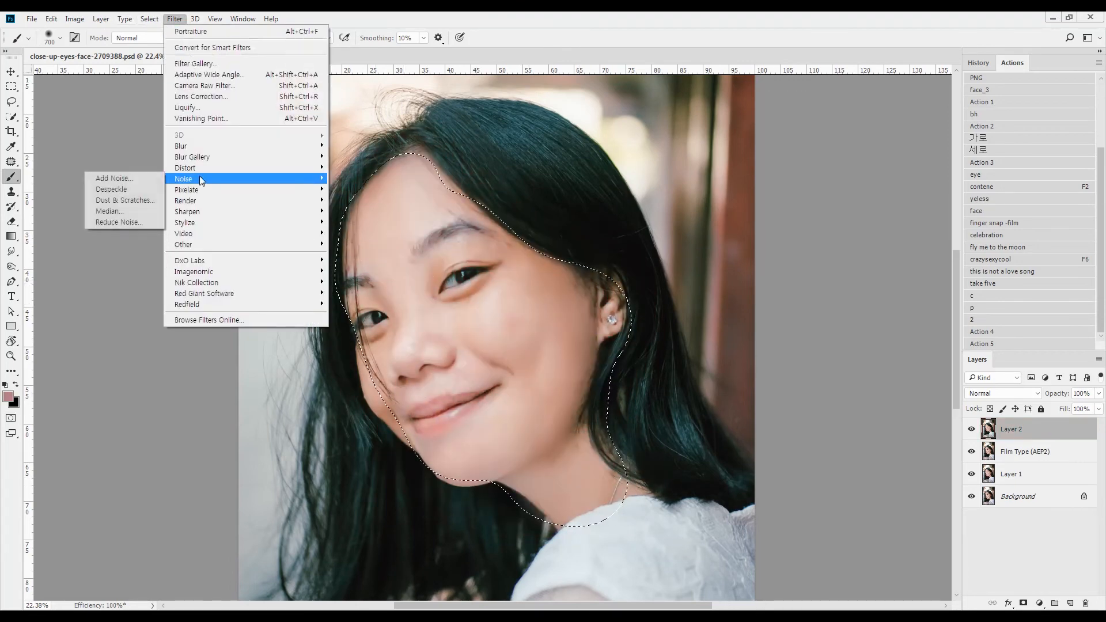
click(136, 183)
scroll(476, 302, up, 3)
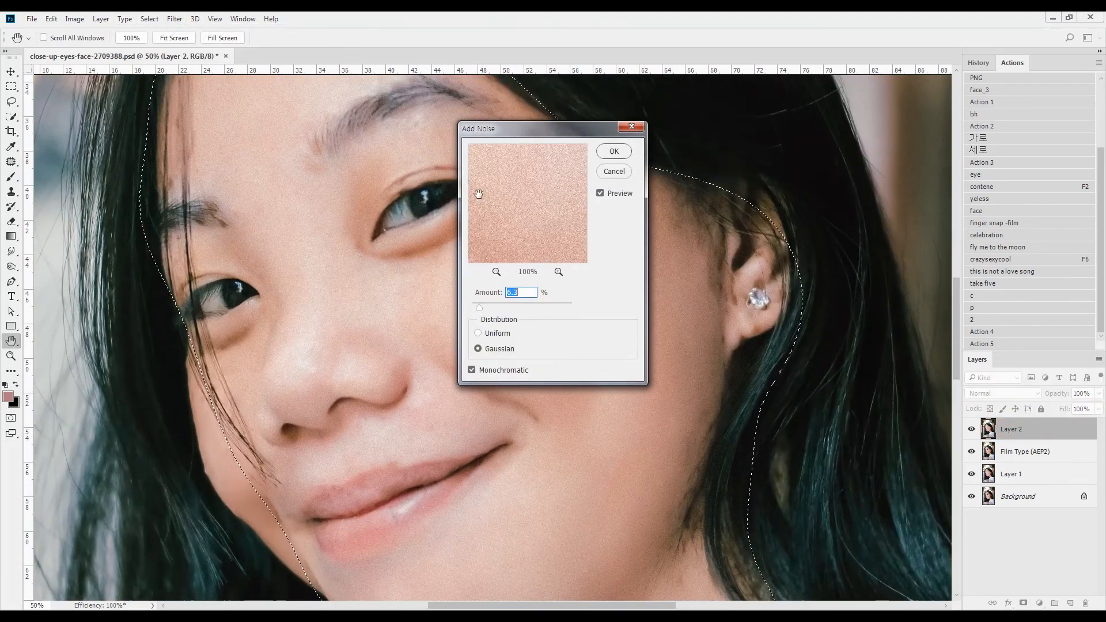
text(3)
key(Return)
- Patch the stray hairs and blemishes on the ear and earlobe around the earring
key(j)
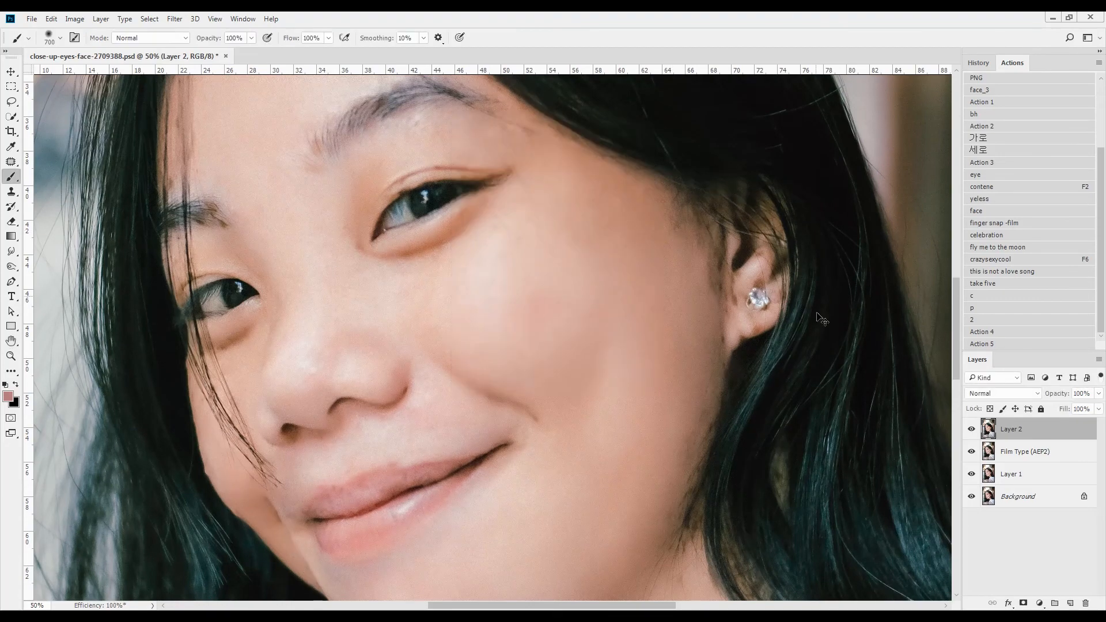
scroll(720, 294, up, 5)
drag(720, 295, 694, 318)
mouse_move(664, 386)
mouse_down()
mouse_move(666, 444)
mouse_move(664, 434)
mouse_up()
drag(665, 426, 699, 335)
drag(699, 294, 691, 305)
mouse_move(694, 302)
mouse_down()
mouse_move(670, 349)
mouse_move(699, 343)
mouse_up()
drag(699, 347, 701, 315)
drag(764, 392, 744, 400)
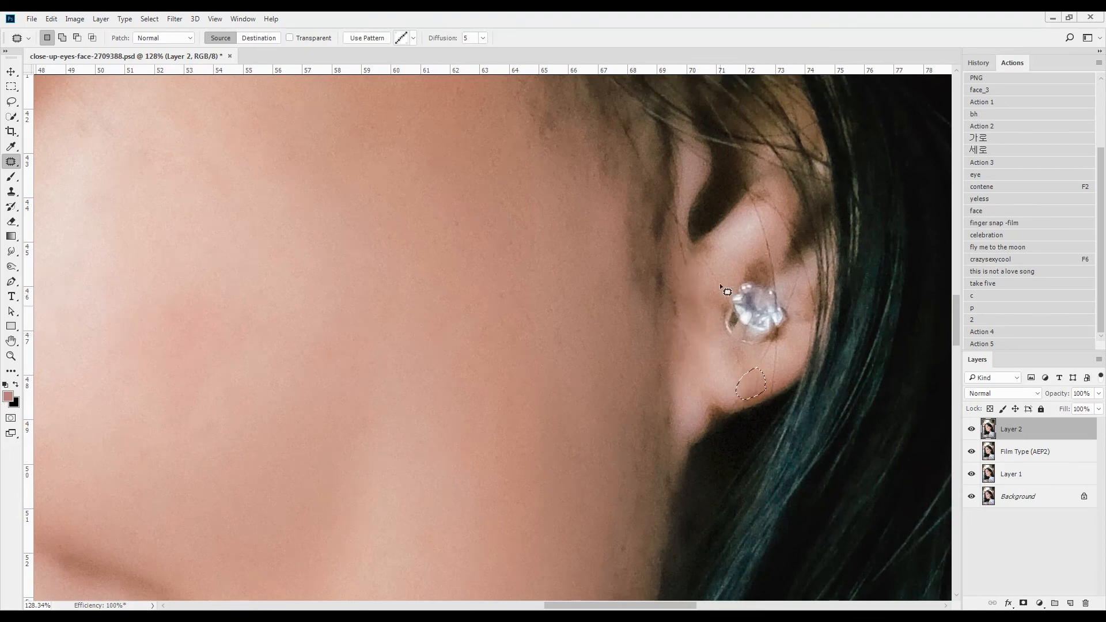
- Clean up the skin along the upper edge of the earring with Clone Stamp and Patch
scroll(723, 276, up, 2)
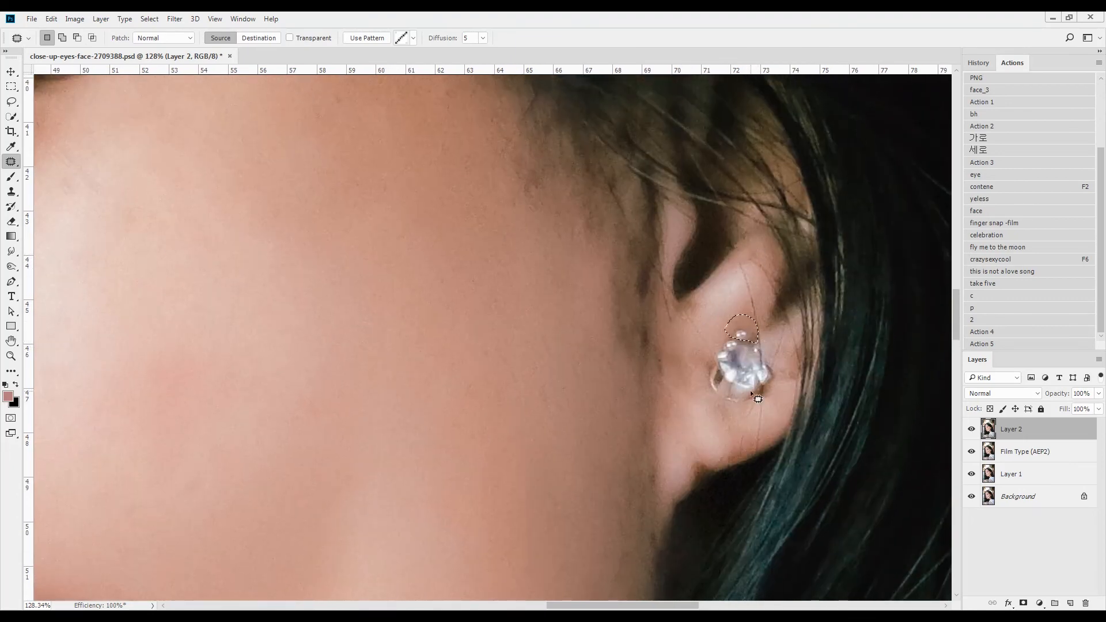
scroll(742, 358, up, 3)
key(ctrl+d)
key(s)
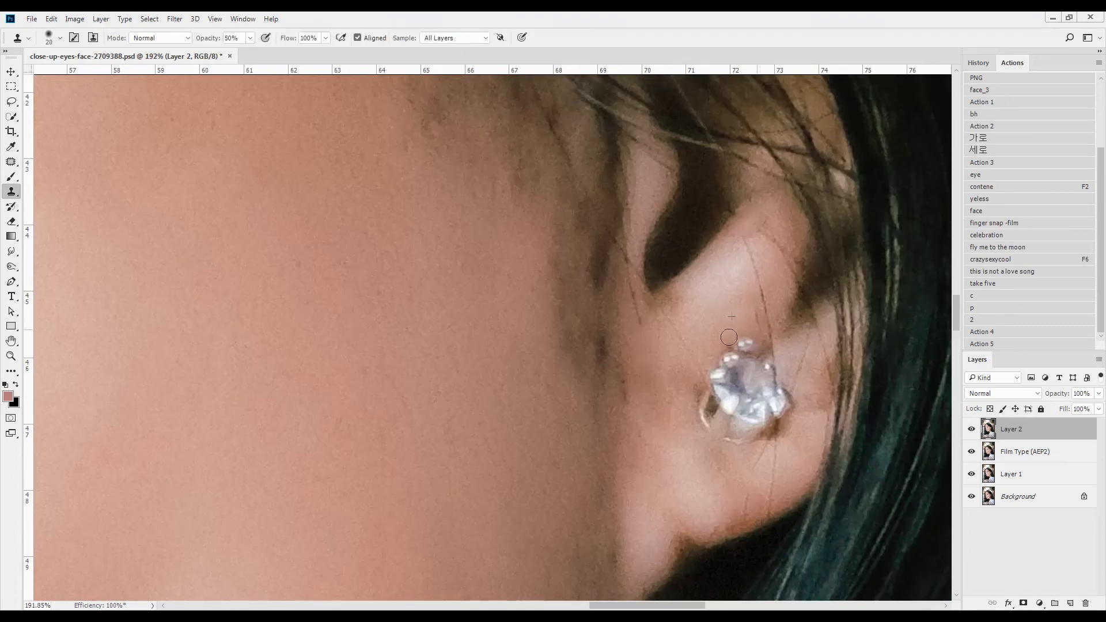
key(j)
drag(758, 345, 743, 317)
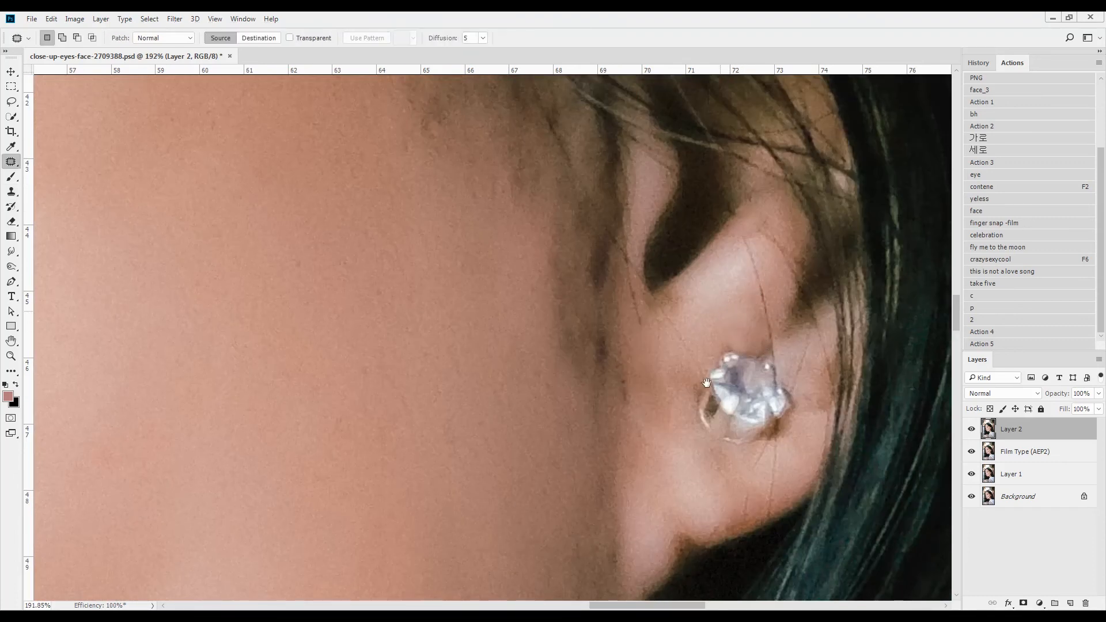
- Patch the marks on the lower edge of the earlobe beneath the earring
scroll(707, 382, down, 3)
drag(693, 454, 770, 422)
key(ctrl+d)
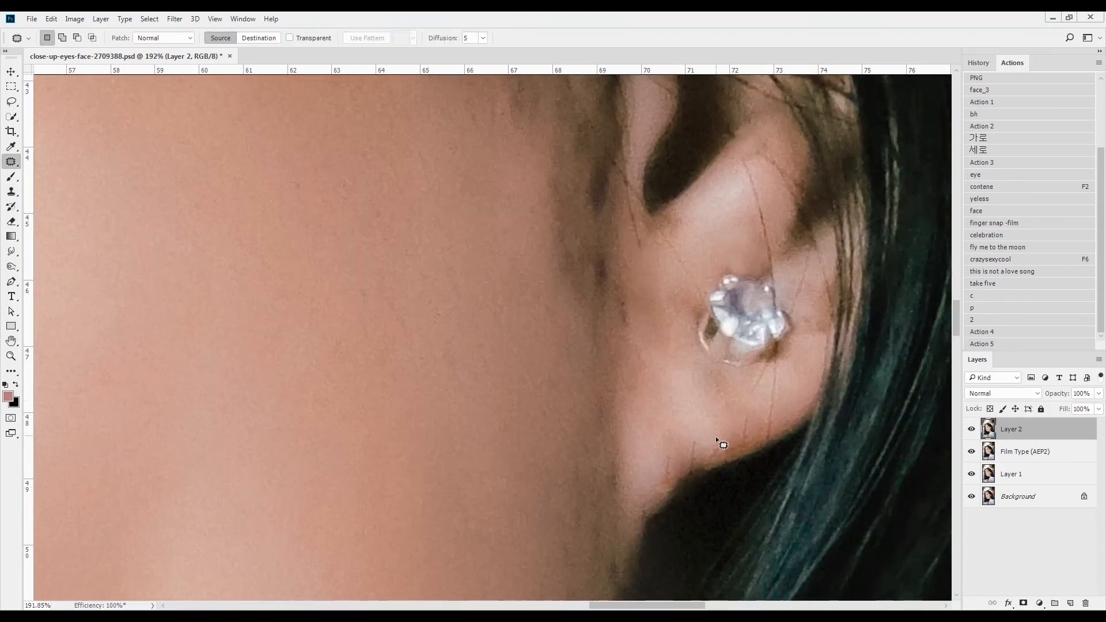
- Clean up the lower earlobe edge with Clone Stamp and patch the uneven skin between the ear and cheek
key(s)
drag(698, 473, 669, 495)
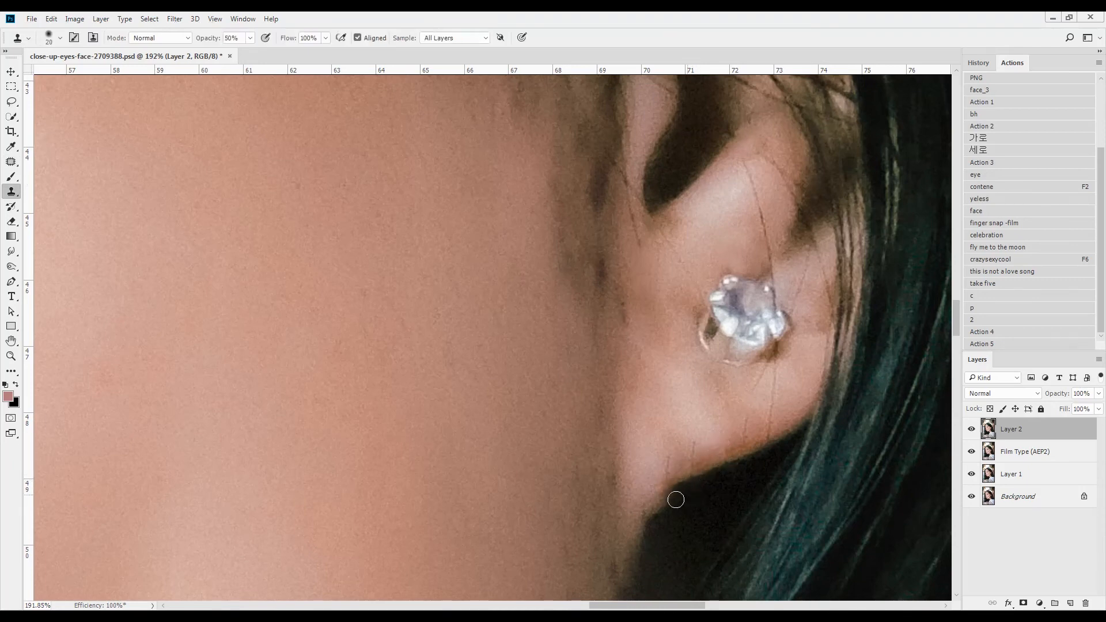
key(j)
drag(674, 363, 688, 482)
mouse_move(622, 408)
mouse_down()
mouse_move(612, 432)
mouse_move(622, 408)
mouse_up()
drag(625, 324, 626, 392)
mouse_move(611, 380)
mouse_down()
mouse_move(614, 438)
mouse_move(610, 331)
mouse_up()
- Patch the remaining uneven spots on the cheek in front of the ear
mouse_move(478, 248)
mouse_down()
mouse_move(506, 386)
mouse_move(496, 375)
mouse_up()
mouse_move(478, 392)
mouse_down()
mouse_move(526, 477)
mouse_move(551, 443)
mouse_up()
drag(536, 471, 461, 439)
scroll(401, 332, down, 3)
key(l)
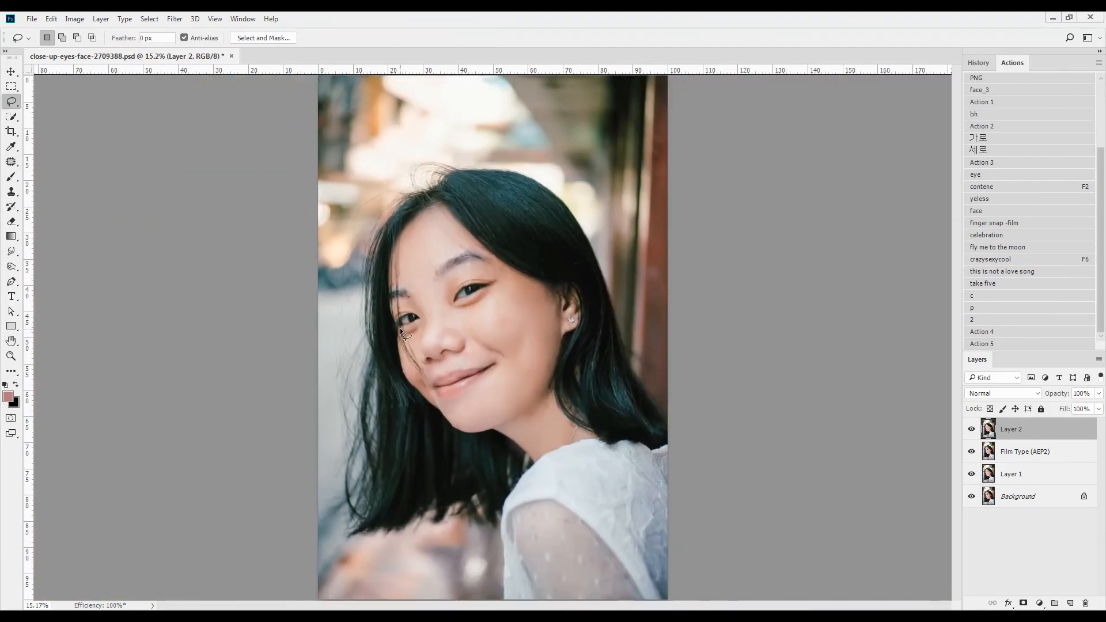
- Patch the uneven skin between the nose and the upper lip
scroll(555, 331, up, 5)
key(j)
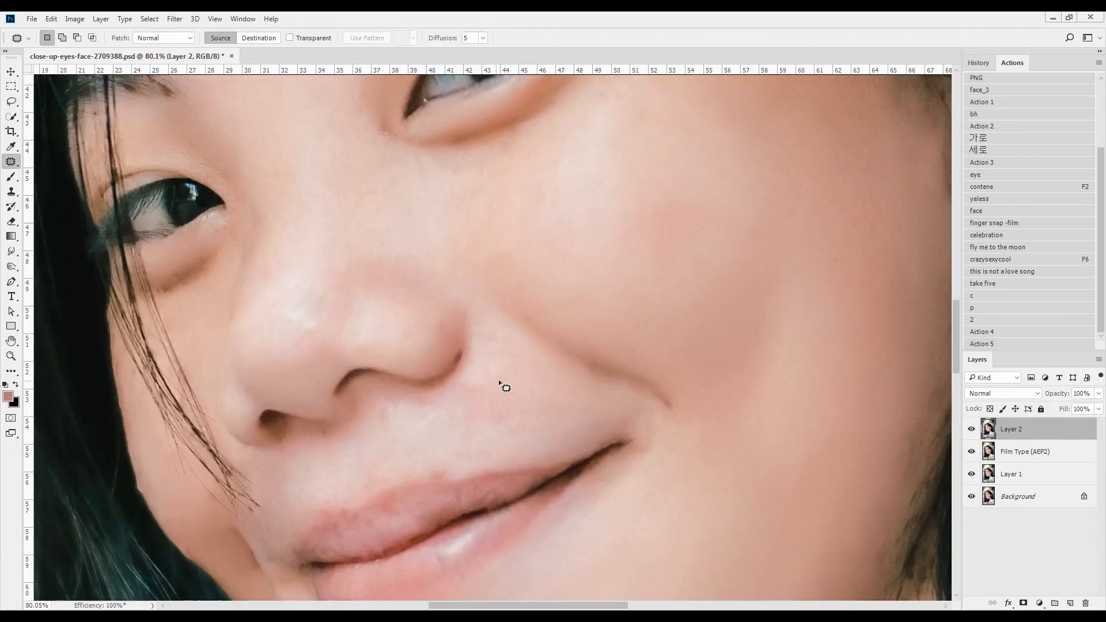
drag(507, 405, 522, 435)
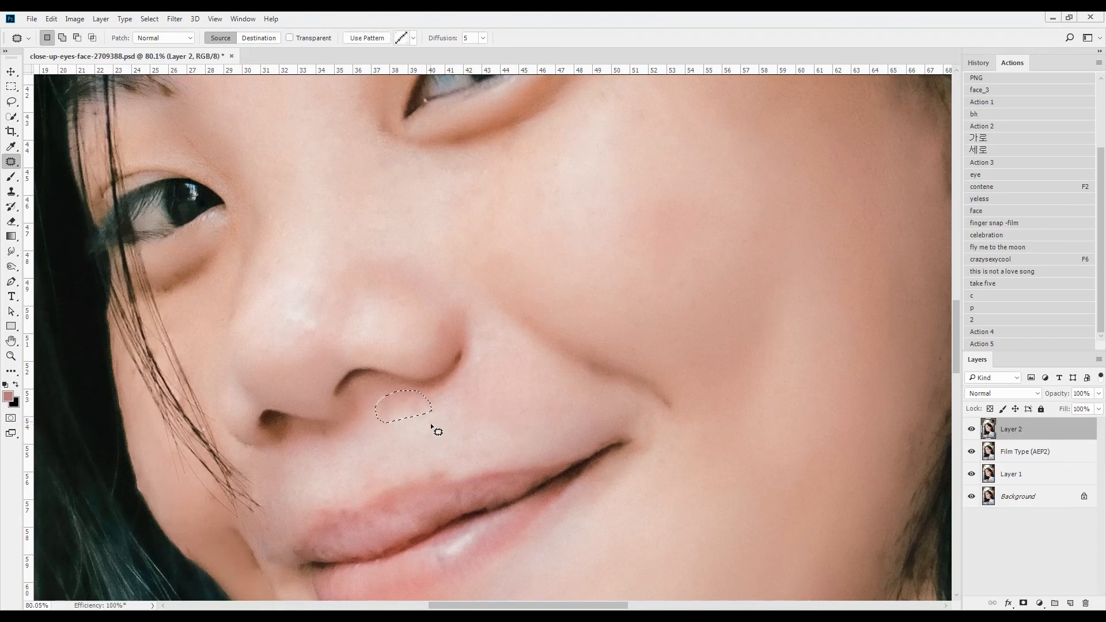
mouse_move(498, 358)
mouse_down()
mouse_move(476, 338)
mouse_move(507, 350)
mouse_up()
drag(474, 380, 440, 324)
key(ctrl+d)
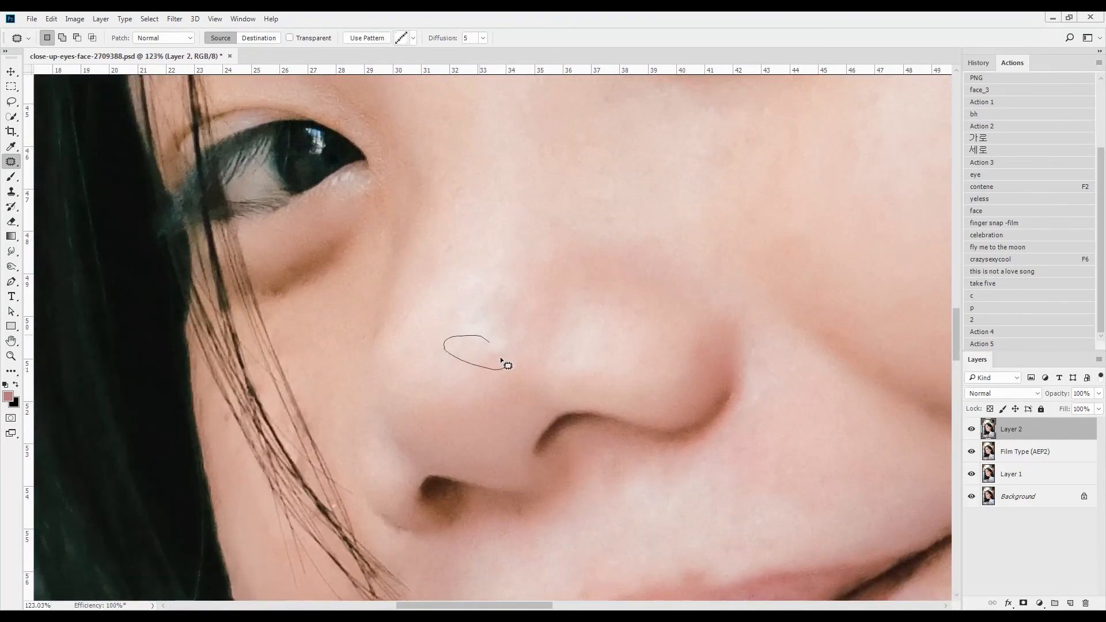
- Patch the blotchy skin on the bridge and tip of the nose
drag(502, 295, 507, 309)
drag(501, 295, 530, 450)
key(ctrl+d)
mouse_move(276, 448)
mouse_down()
mouse_move(365, 444)
mouse_move(334, 445)
mouse_up()
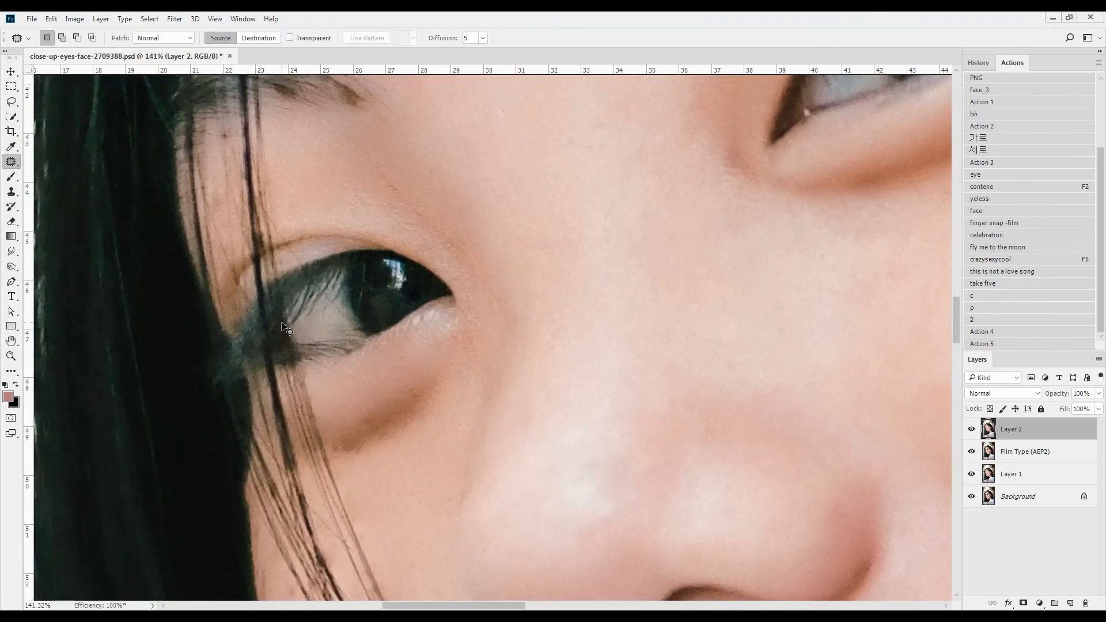
- Try brushing a sampled skin tone over the under-eye shadows on a new layer at 10% opacity, and discard that layer
key(ctrl+shift+n)
key(Return)
key(b)
alt+click(411, 446)
key(bracketleft)
key(bracketleft)
key(bracketleft)
key(bracketleft)
key(bracketleft)
key(bracketleft)
key(bracketleft)
key(bracketleft)
key(bracketleft)
key(bracketleft)
key(bracketleft)
key(bracketleft)
key(bracketleft)
key(bracketleft)
key(bracketleft)
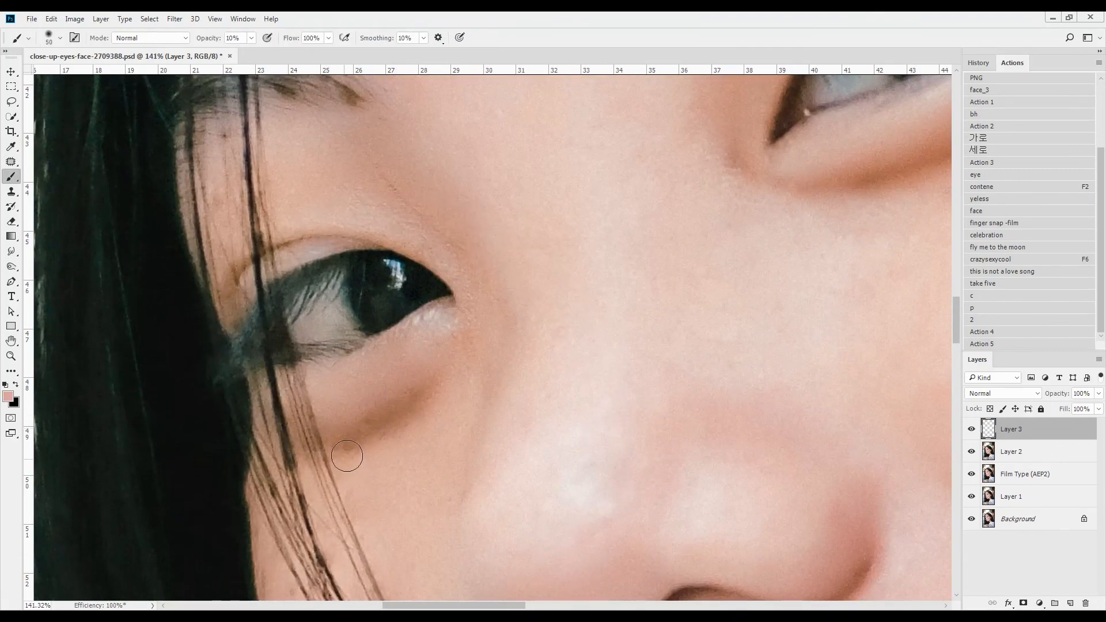
drag(803, 150, 517, 335)
drag(450, 361, 444, 489)
drag(549, 344, 498, 328)
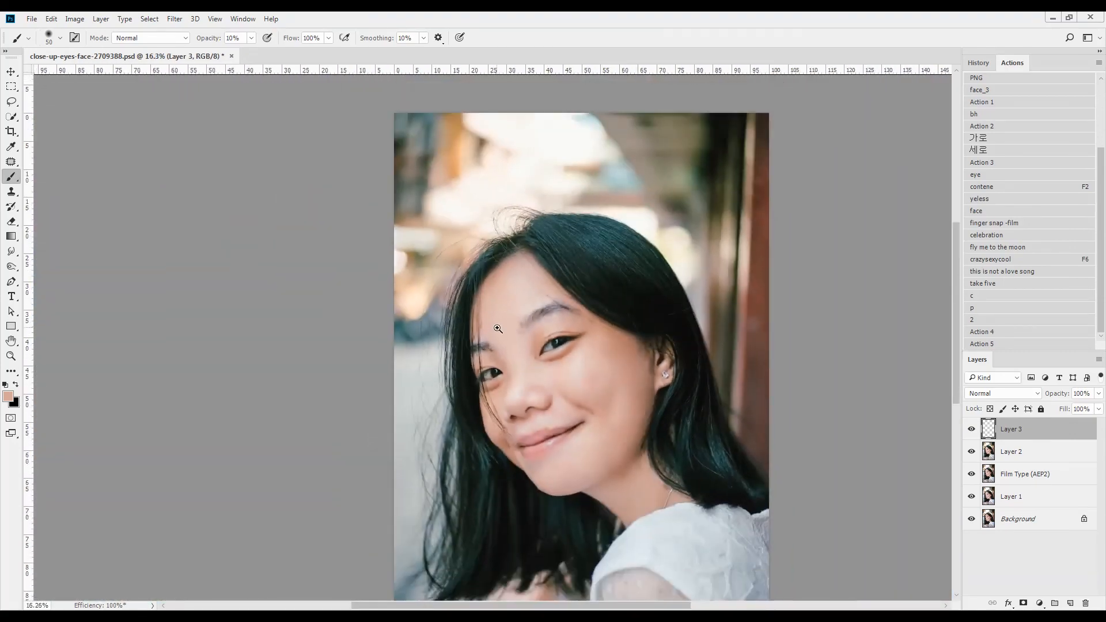
click(630, 317)
drag(631, 316, 727, 314)
key(j)
key(Delete)
- Patch the stray hairs and marks on the skin around the outer end of the eyebrow
drag(536, 320, 530, 293)
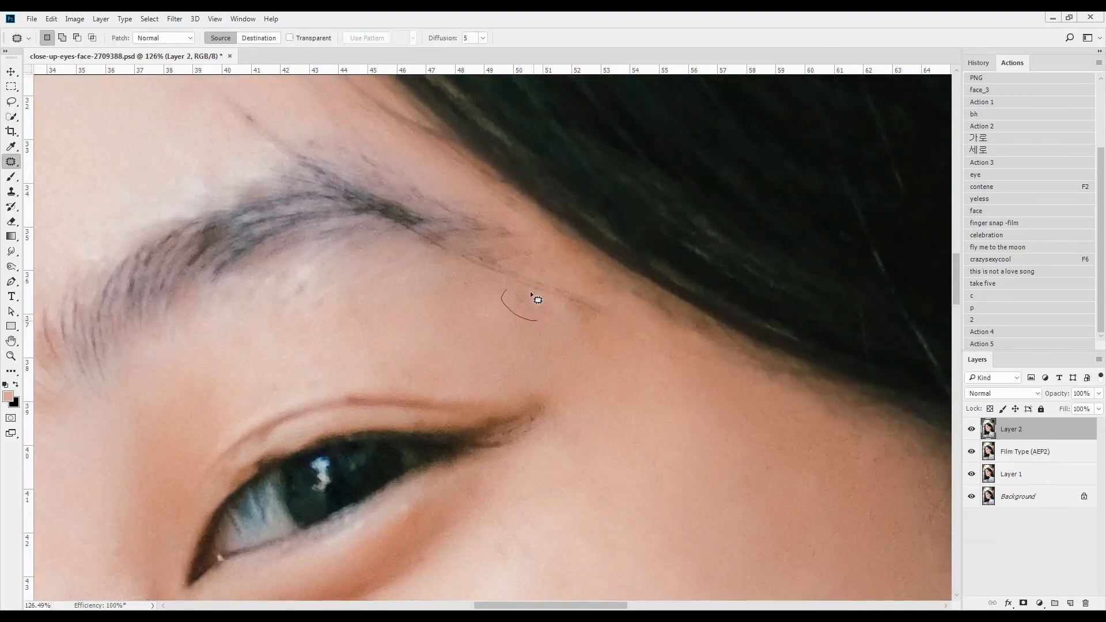
key(ctrl+d)
drag(363, 253, 642, 441)
drag(552, 306, 560, 316)
key(ctrl+d)
mouse_move(541, 327)
mouse_down()
mouse_move(440, 326)
mouse_move(488, 326)
mouse_up()
- Patch the small marks on the forehead and along the hair strands at the side of the face
drag(201, 412, 294, 395)
mouse_move(271, 570)
mouse_down()
mouse_move(530, 400)
mouse_move(518, 410)
mouse_up()
drag(501, 391, 507, 293)
key(ctrl+d)
drag(531, 172, 520, 354)
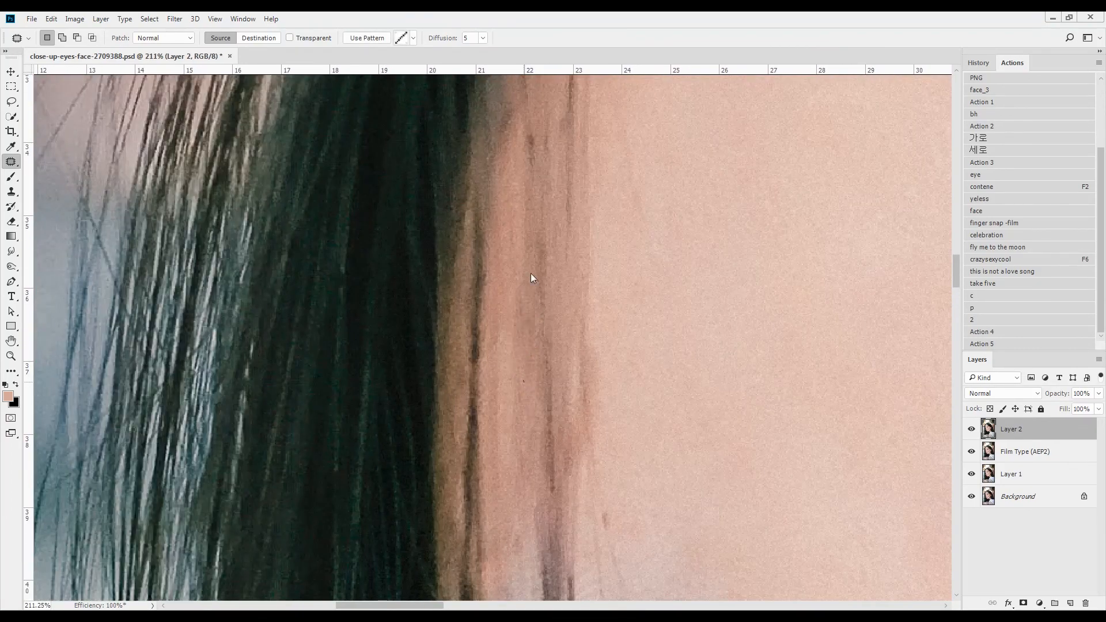
drag(531, 273, 534, 323)
drag(535, 368, 511, 360)
key(l)
key(ctrl+0)
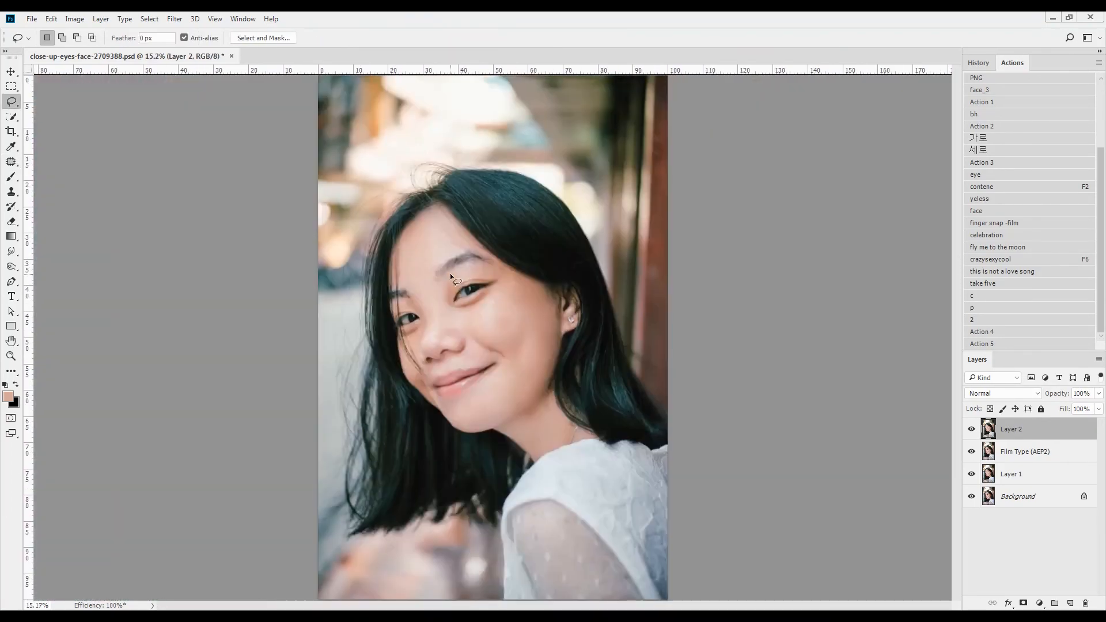
- Duplicate the portrait for a side-by-side comparison and show only the Background layer in the original document
drag(192, 60, 577, 107)
right_click(577, 108)
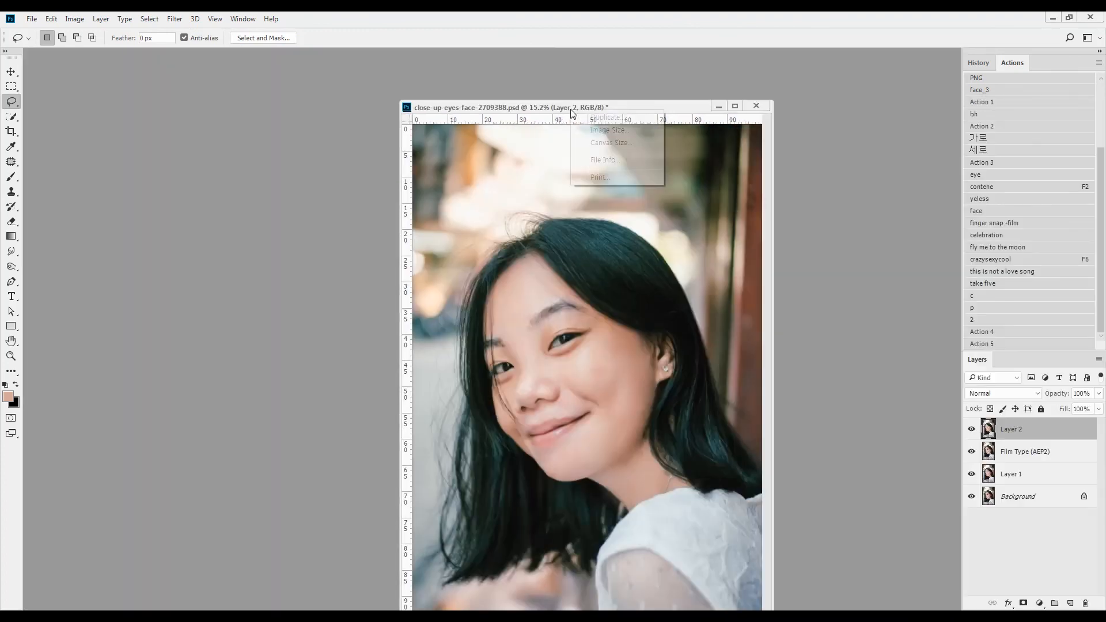
click(594, 115)
key(Escape)
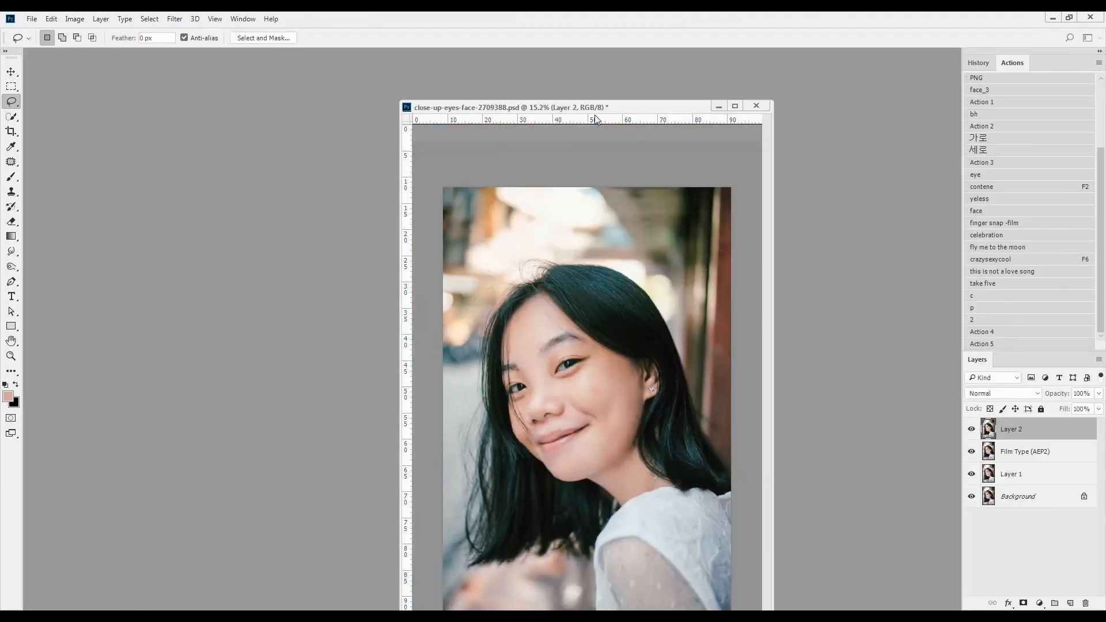
key(ctrl+0)
click(595, 114)
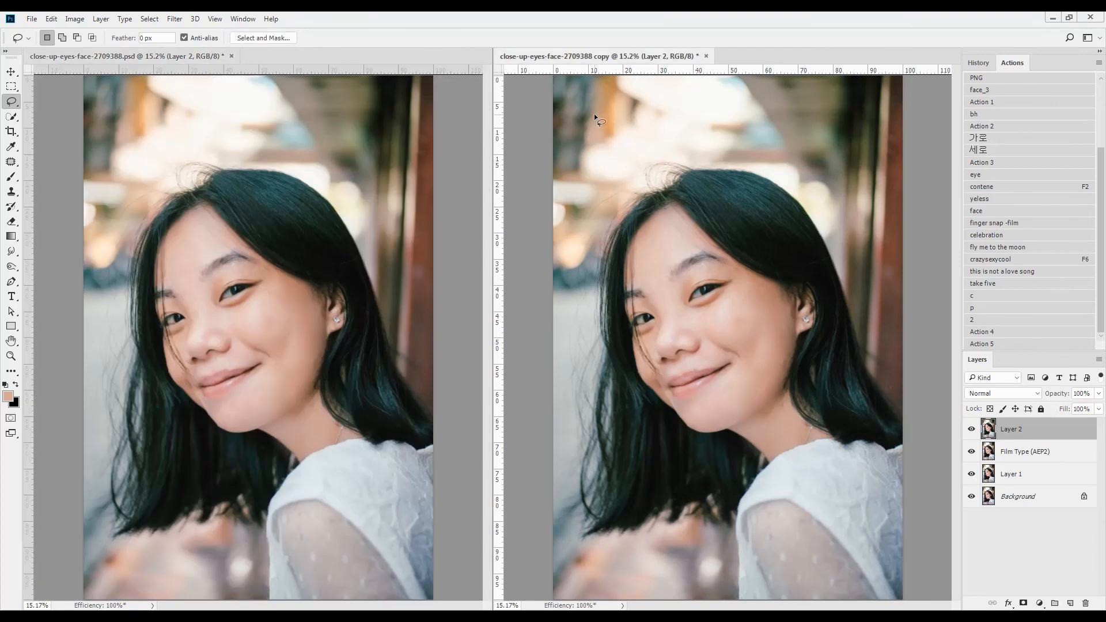
alt+click(971, 496)
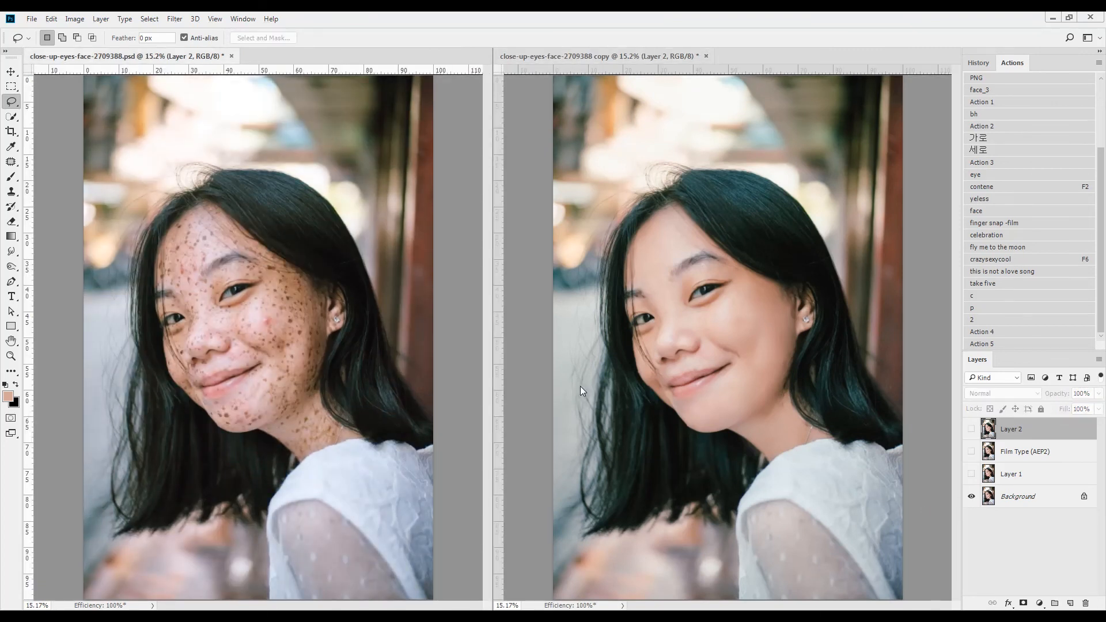